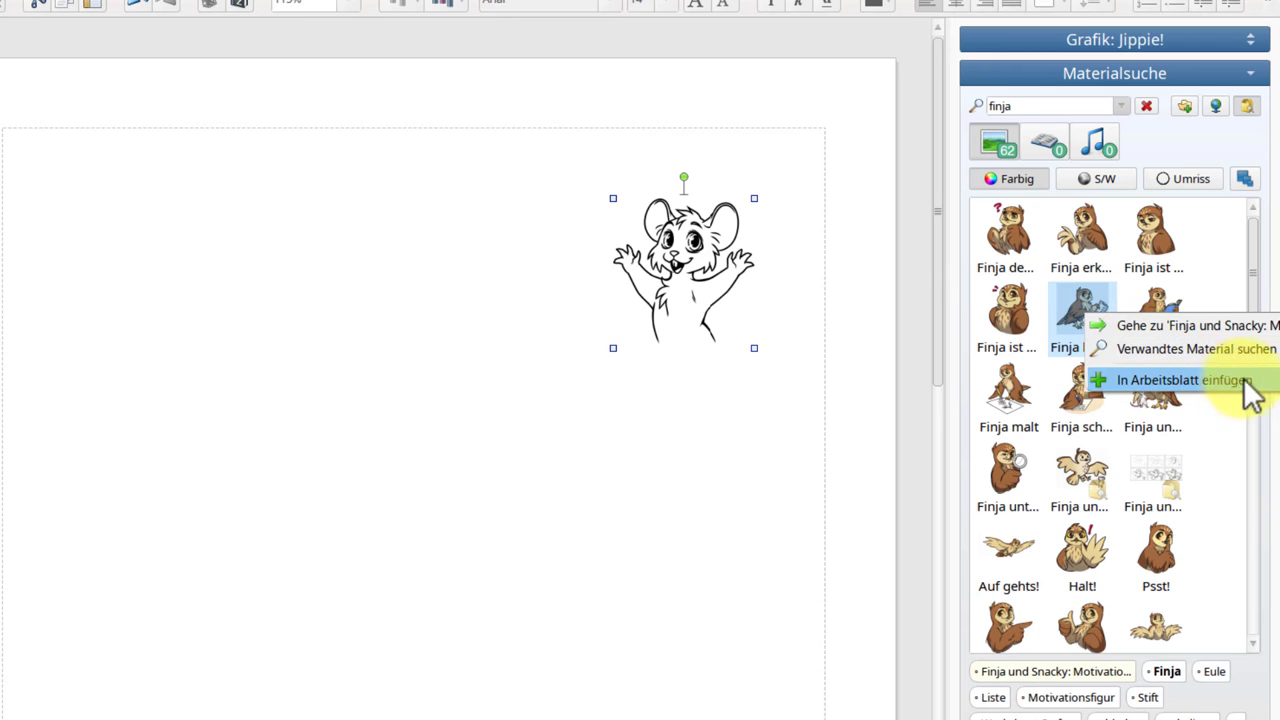
Insert the selected Finja owl picture from the material search into the worksheet
{"action": "left_click", "coordinate": [1184, 380]}
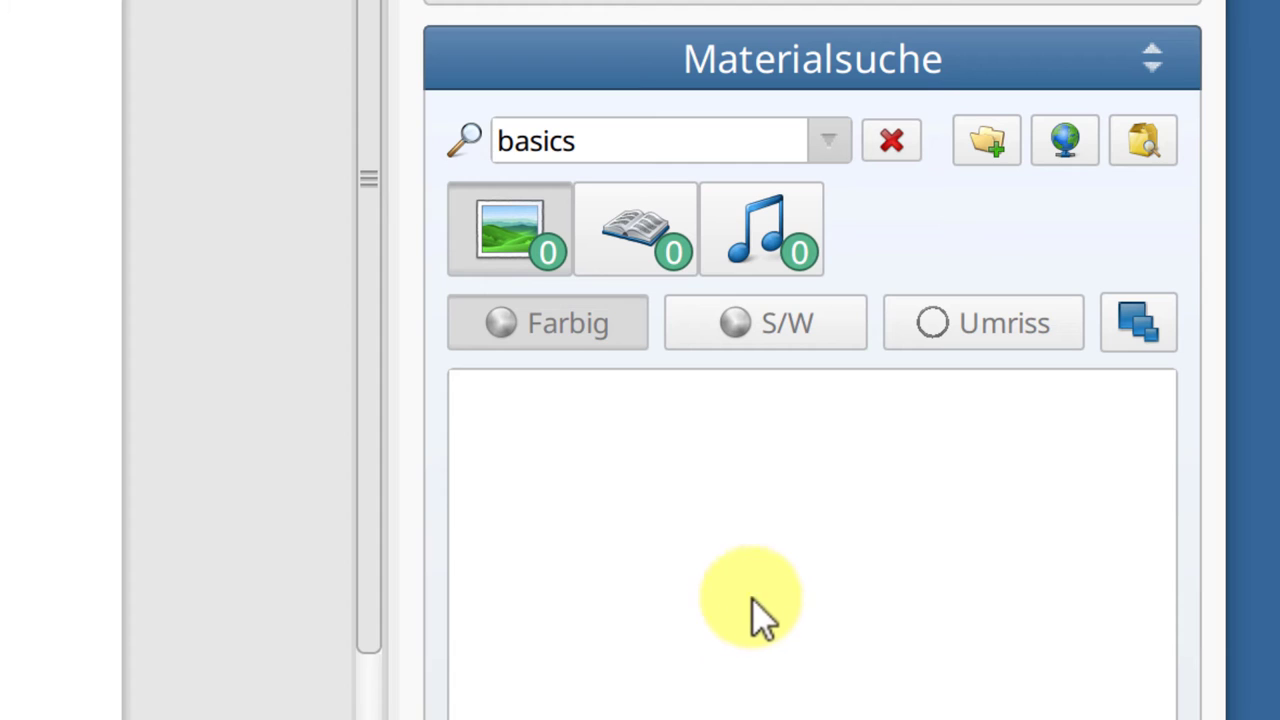
Include previews of uninstalled packages in the "basics" search and install the Basics package from the Delphin picture
{"action": "left_click", "coordinate": [1132, 145]}
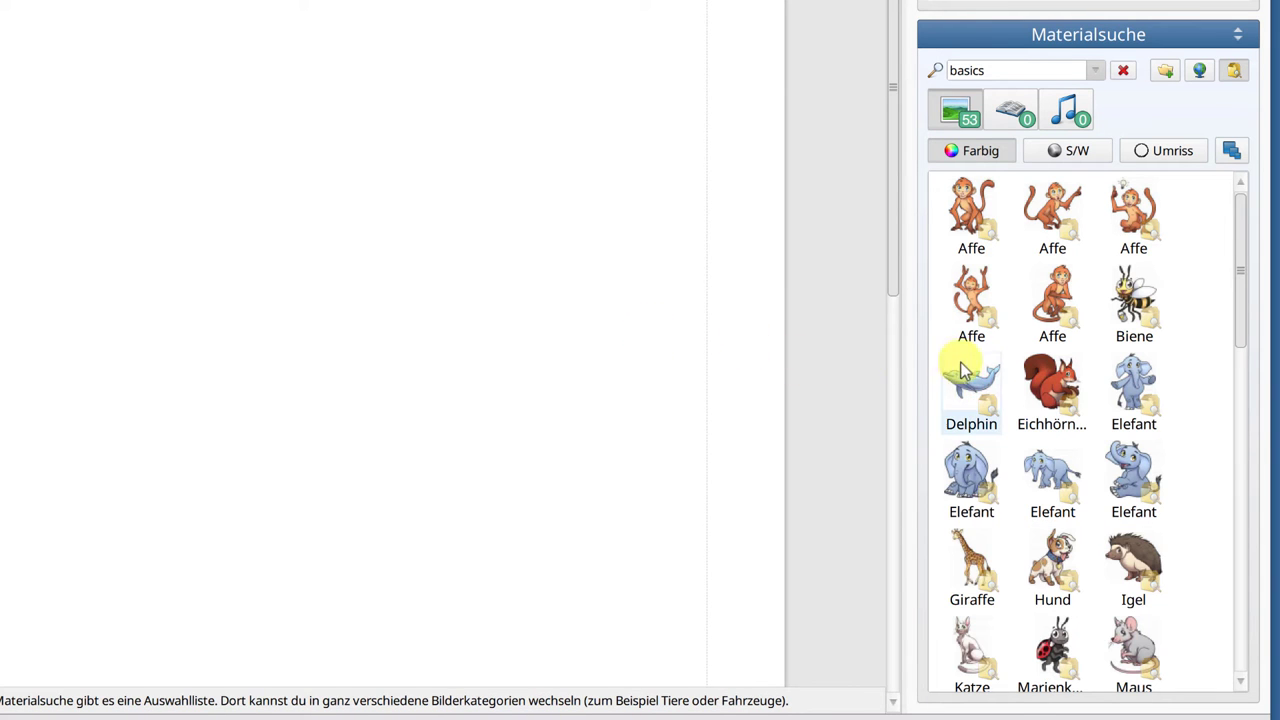
{"action": "left_click", "coordinate": [978, 388]}
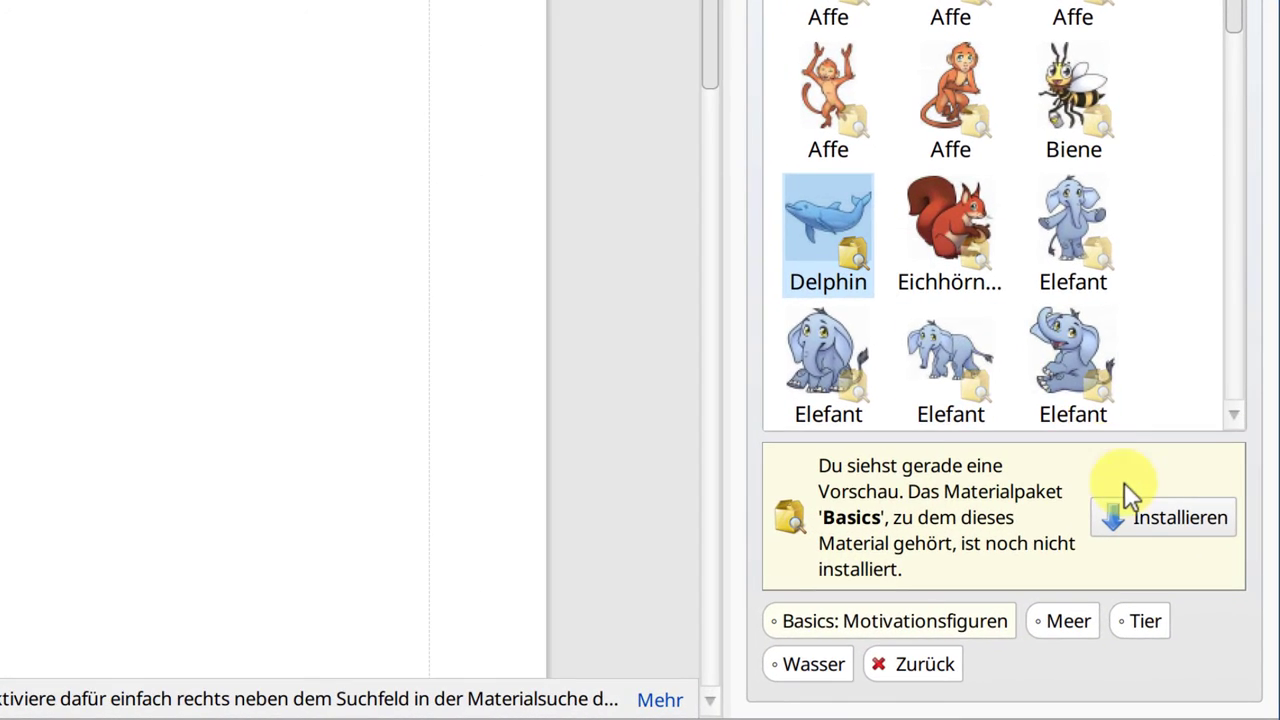
{"action": "left_click", "coordinate": [1145, 510]}
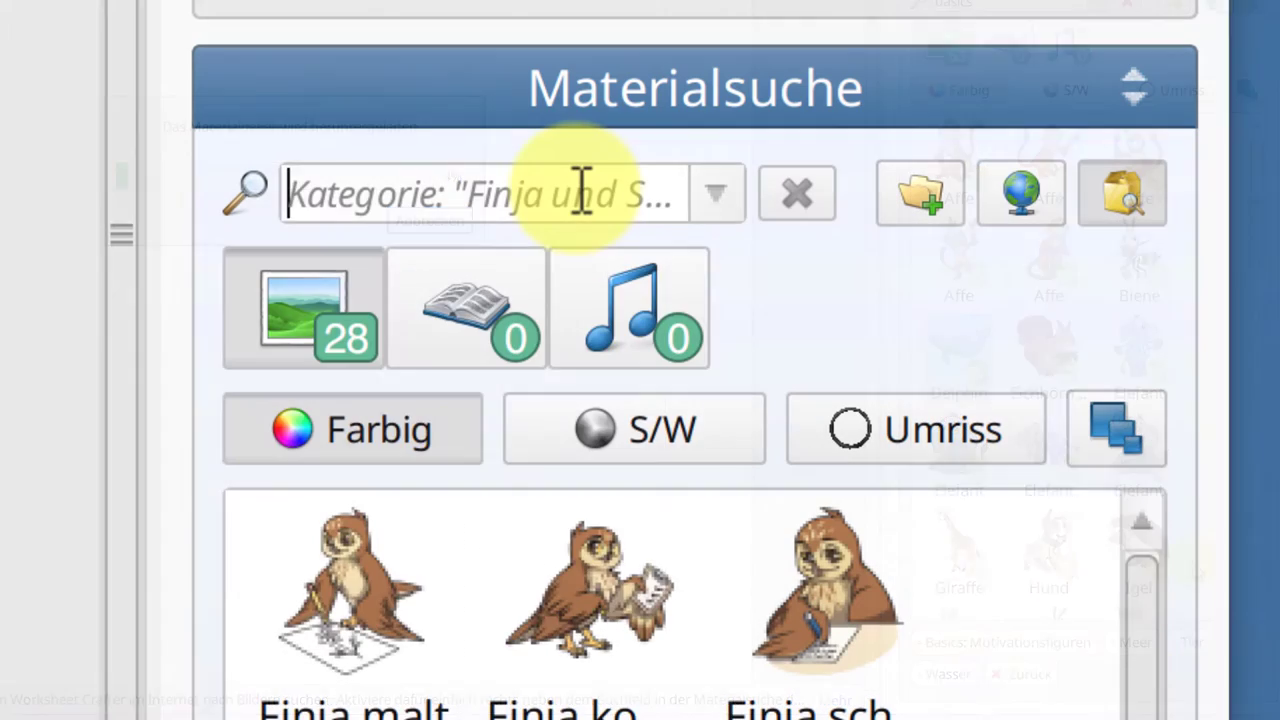
Search online pictures for "tree", place the photo of the tree on a green meadow on the page and enlarge it
{"action": "left_click", "coordinate": [580, 191]}
{"action": "type", "text": "tree"}
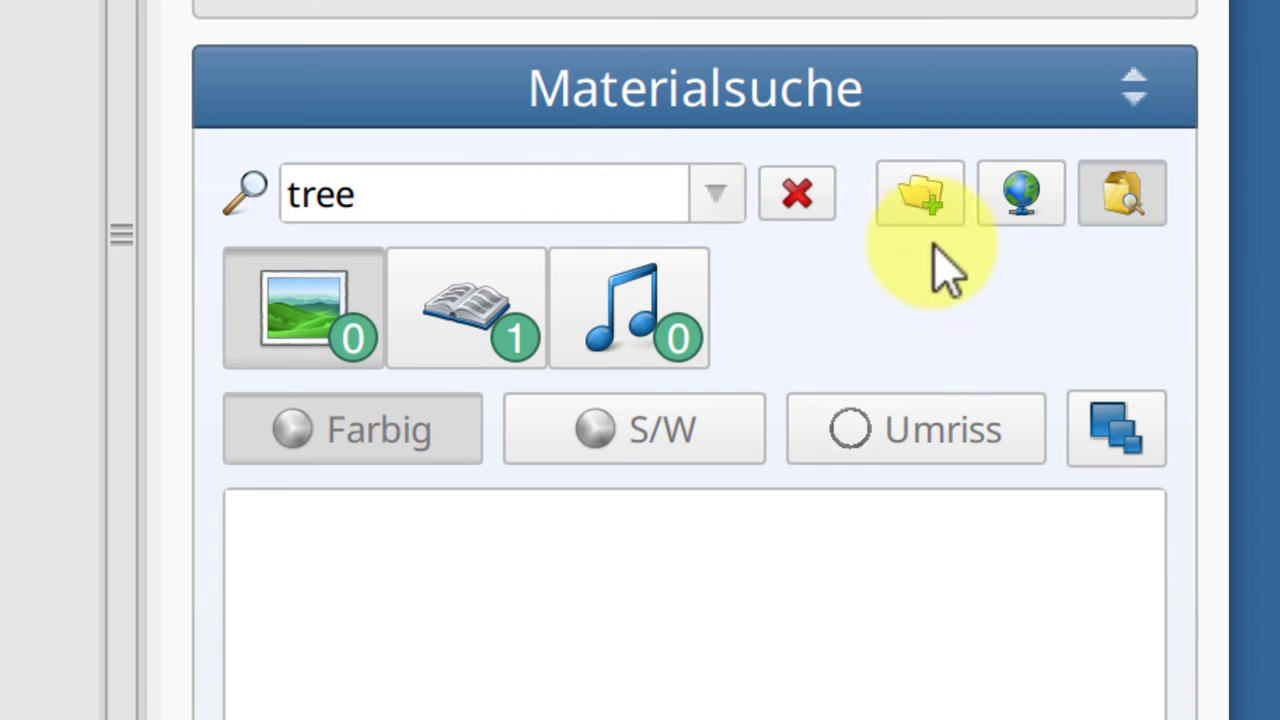
{"action": "left_click", "coordinate": [1016, 200]}
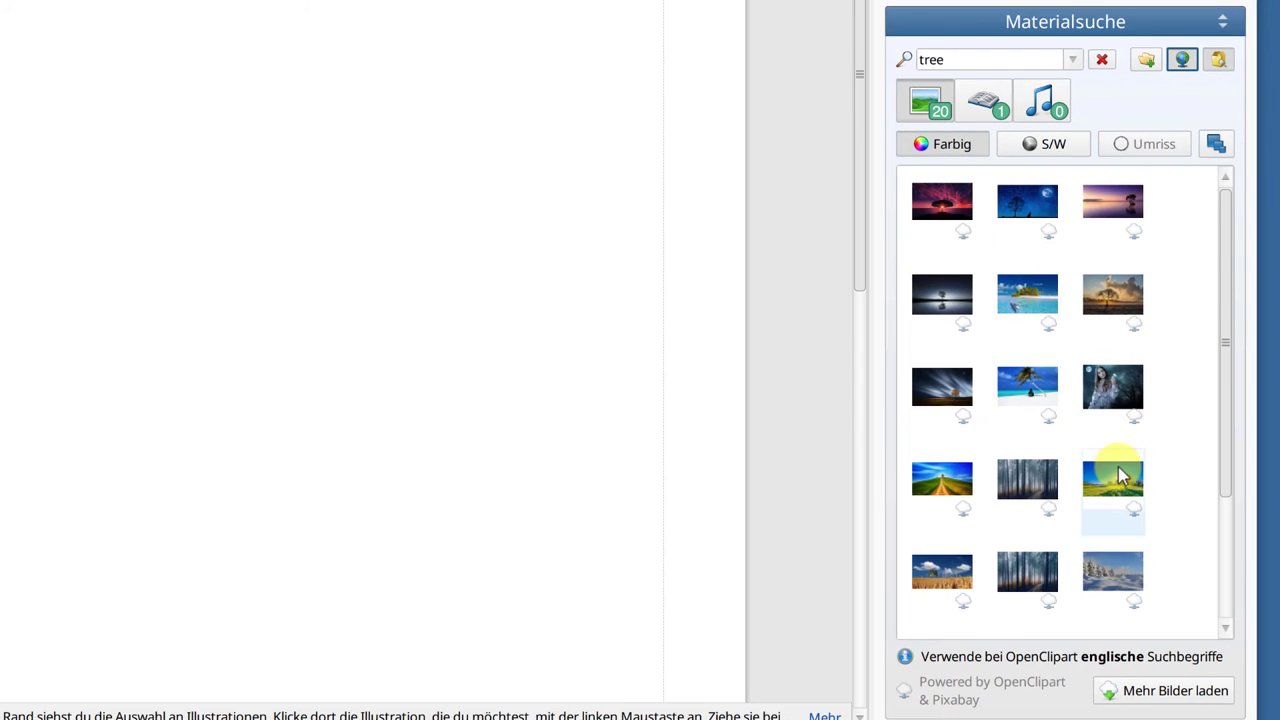
{"action": "left_click_drag", "start_coordinate": [1118, 475], "coordinate": [388, 170]}
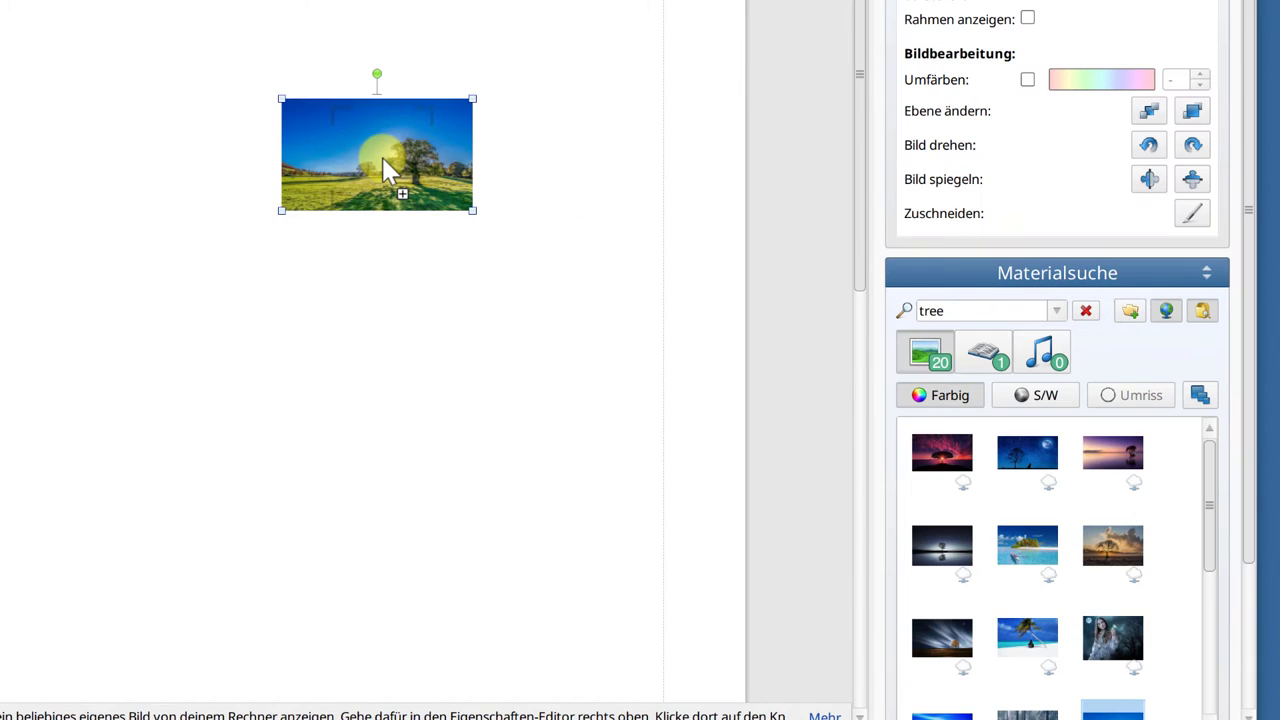
{"action": "left_click_drag", "start_coordinate": [278, 210], "coordinate": [73, 414]}
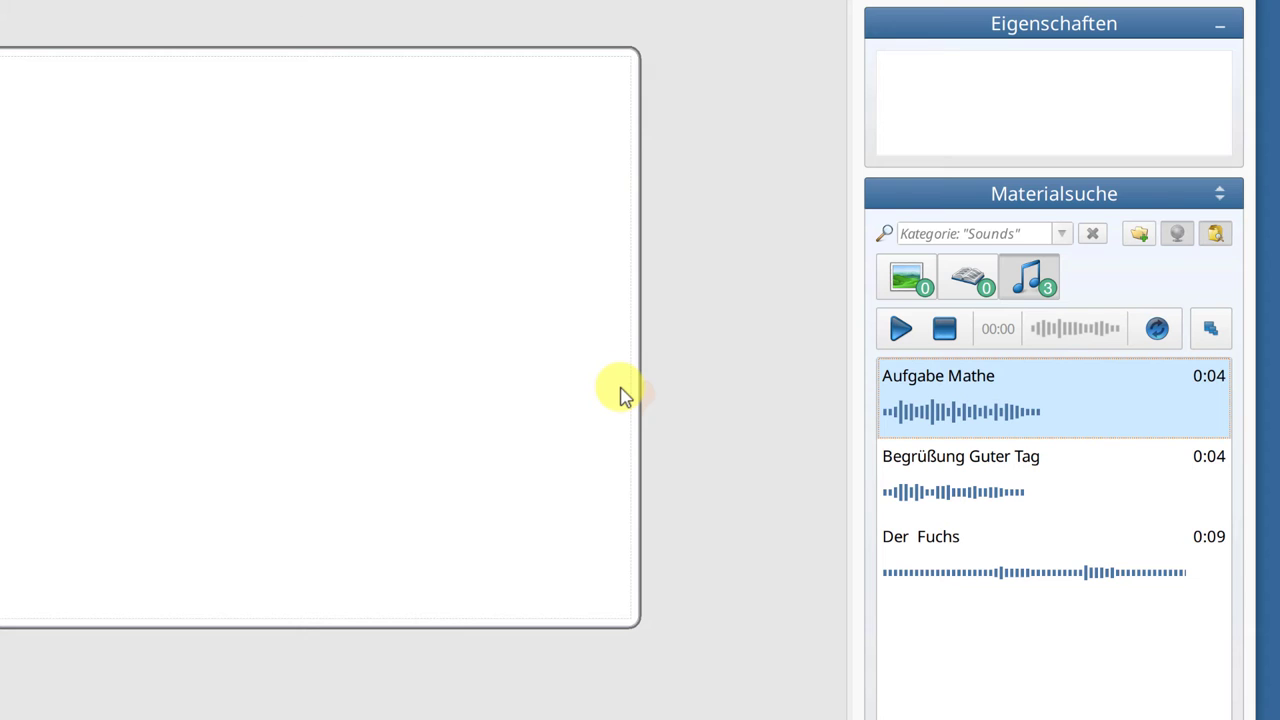
Place the sound Aufgabe Mathe on the page
{"action": "left_click_drag", "start_coordinate": [989, 388], "coordinate": [210, 288]}
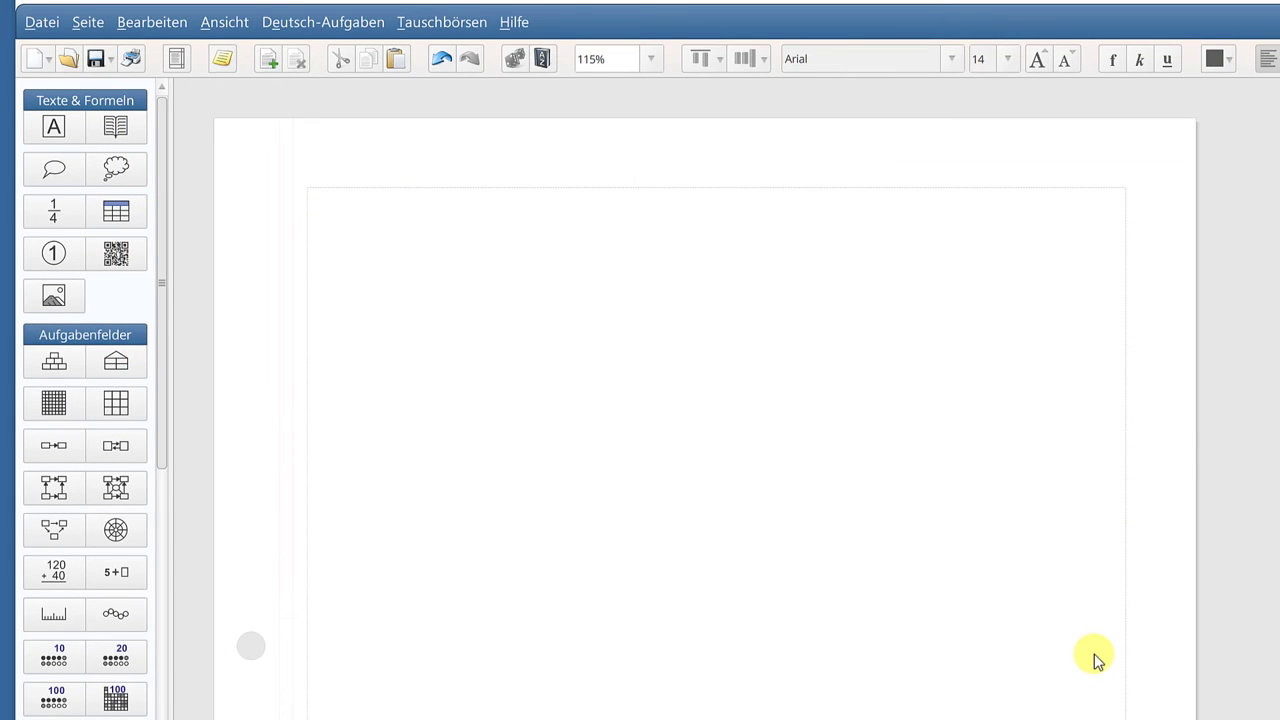
Switch to the file explorer's Schmetterlinge folder and insert Kleiner Fuchs.png into the upper left of the worksheet page
{"action": "key", "text": "alt+Tab"}
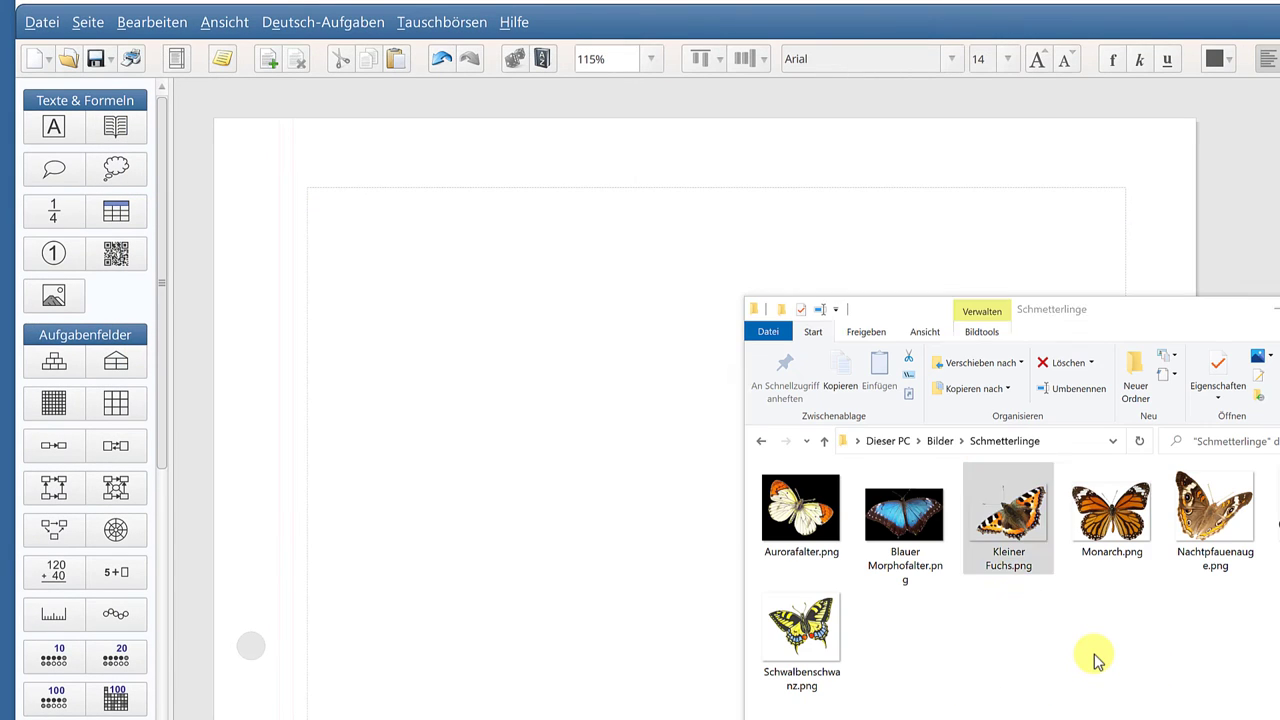
{"action": "left_click_drag", "start_coordinate": [1008, 530], "coordinate": [491, 360]}
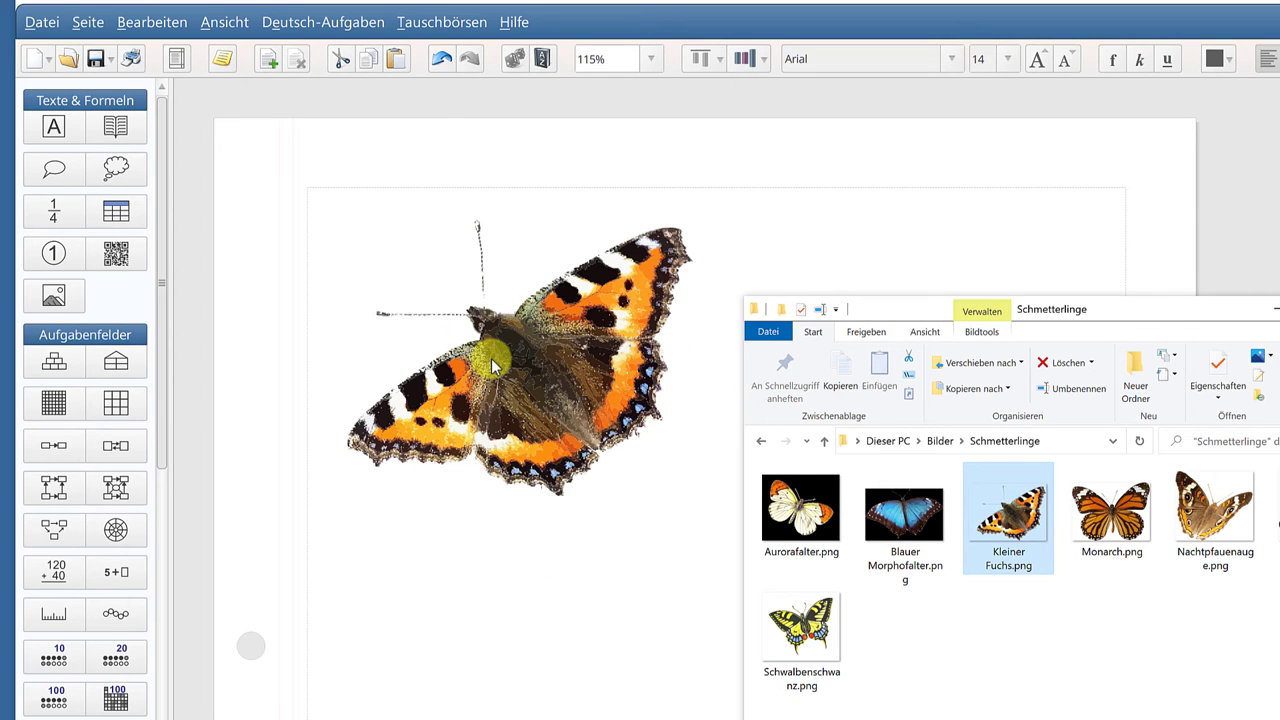
Add a picture field to the right of the orange butterfly and load Blauer Morphofalter.png into it
{"action": "left_click", "coordinate": [52, 294]}
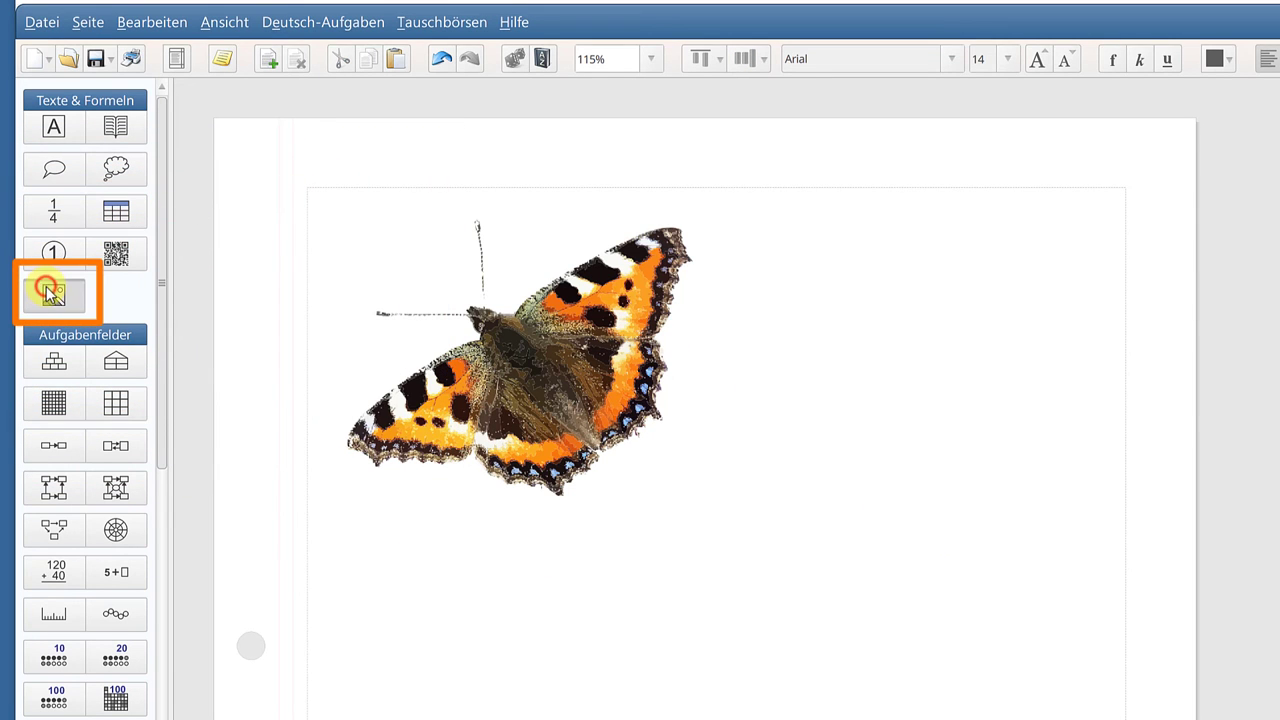
{"action": "left_click", "coordinate": [862, 324]}
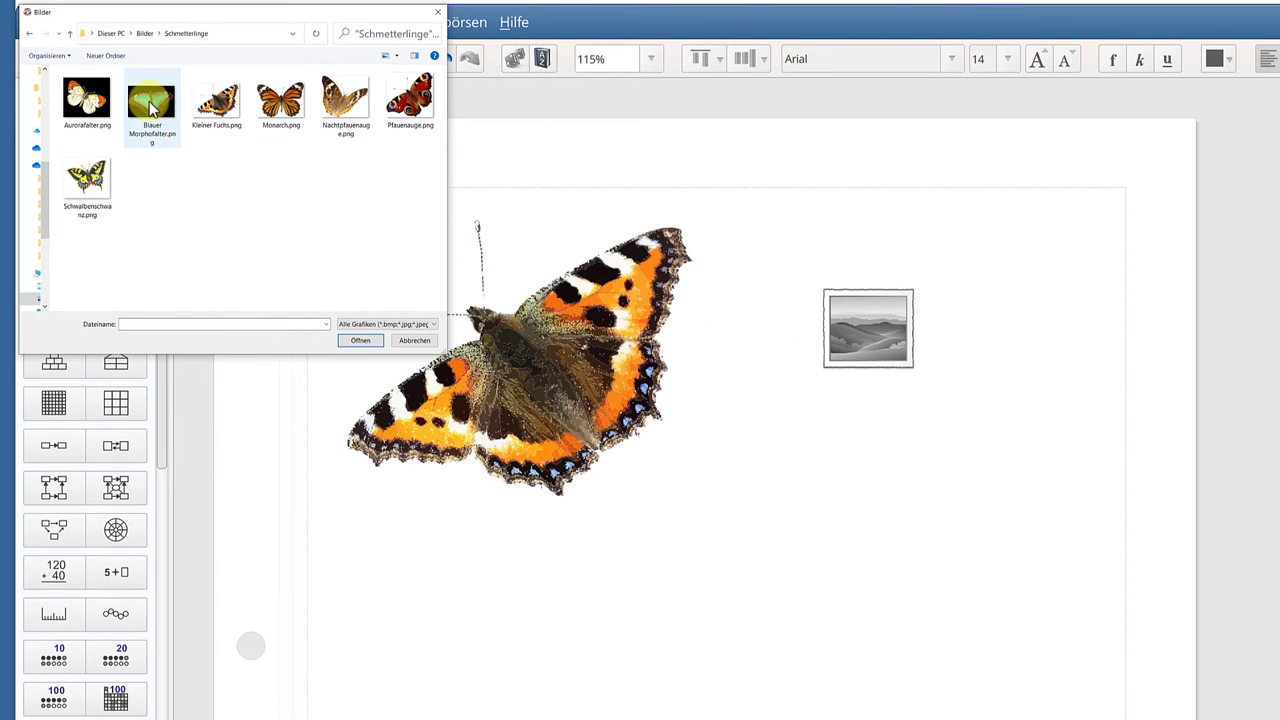
{"action": "left_click", "coordinate": [152, 106]}
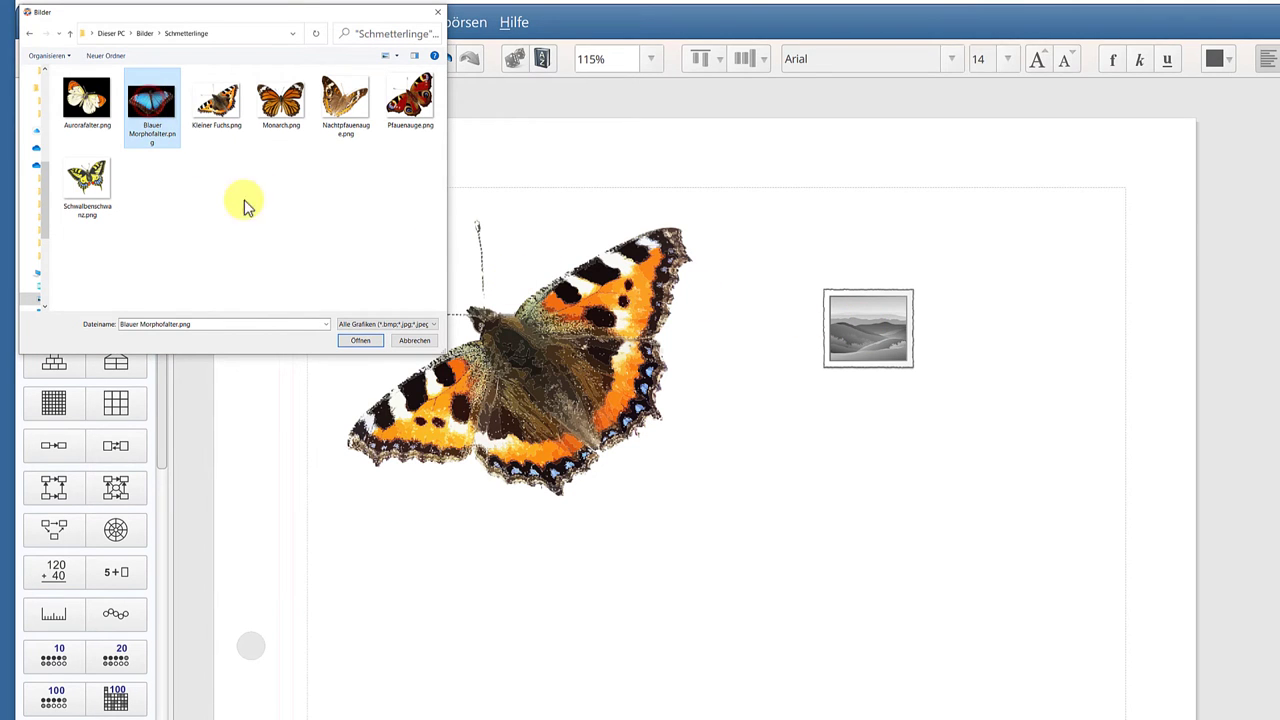
{"action": "left_click", "coordinate": [360, 341]}
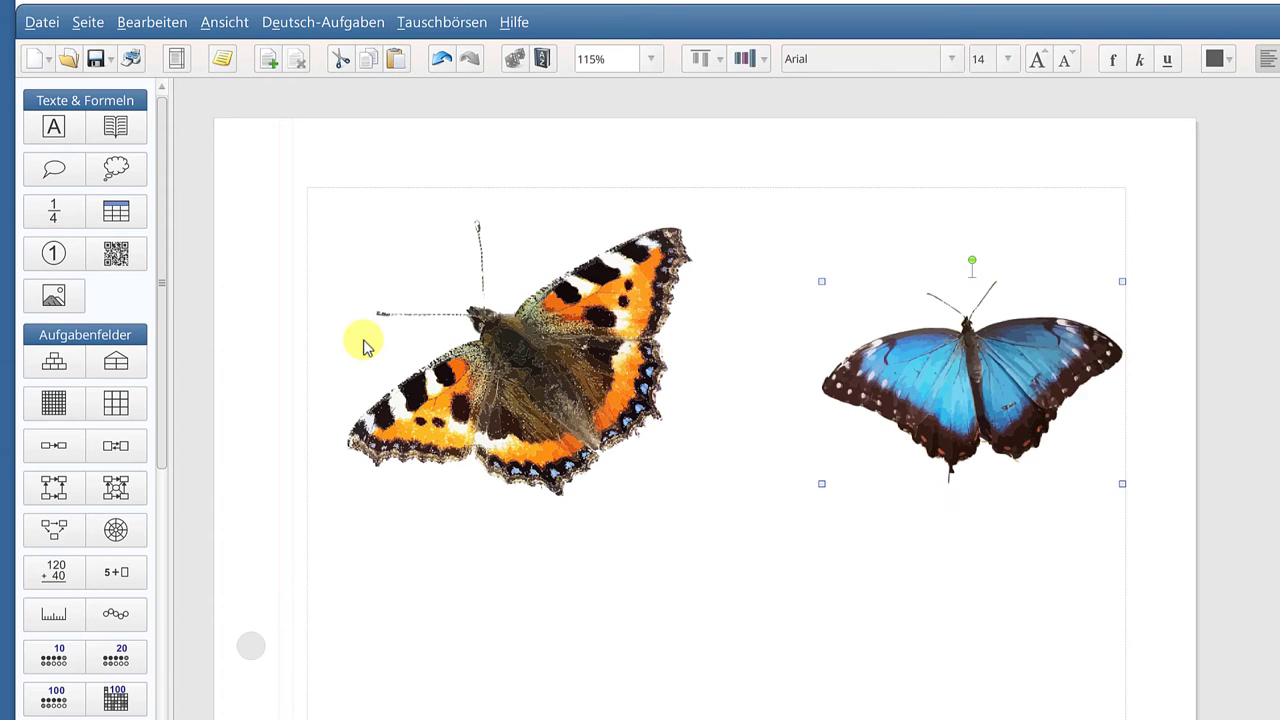
{"action": "left_click", "coordinate": [743, 663]}
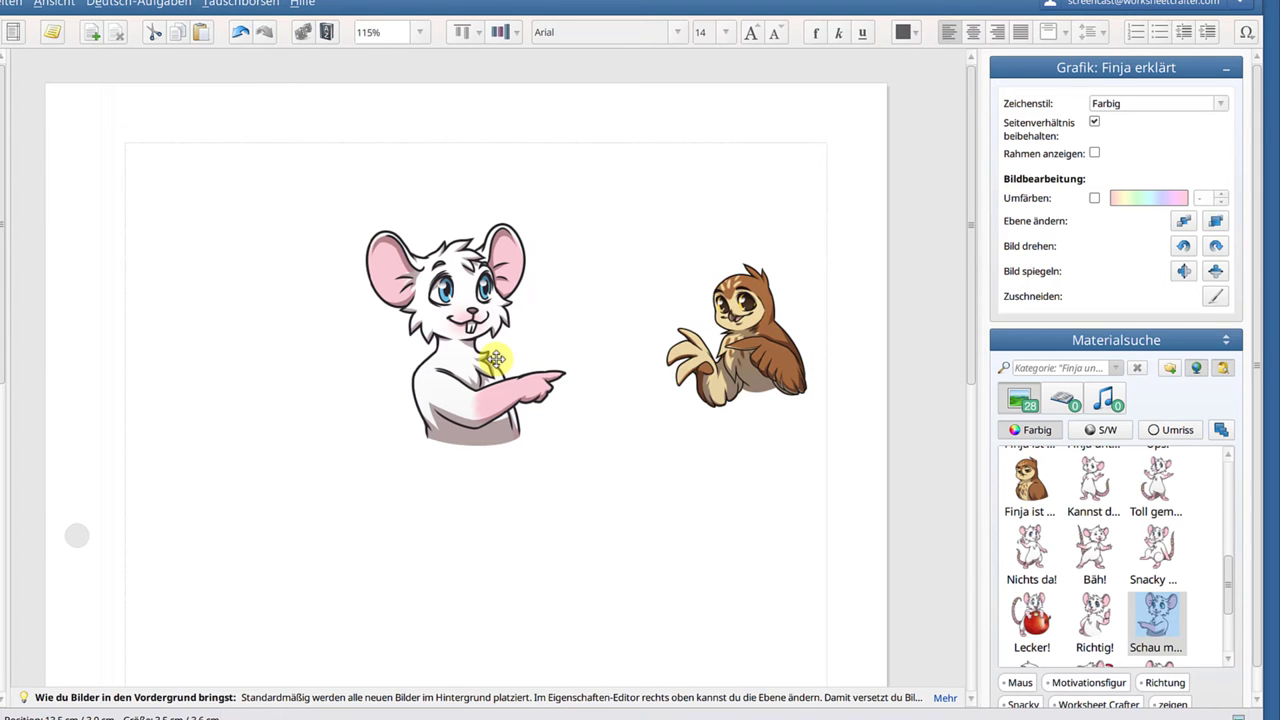
Enlarge the mouse picture to about 6.0 × 6.7 cm from its lower right corner
{"action": "left_click", "coordinate": [496, 358]}
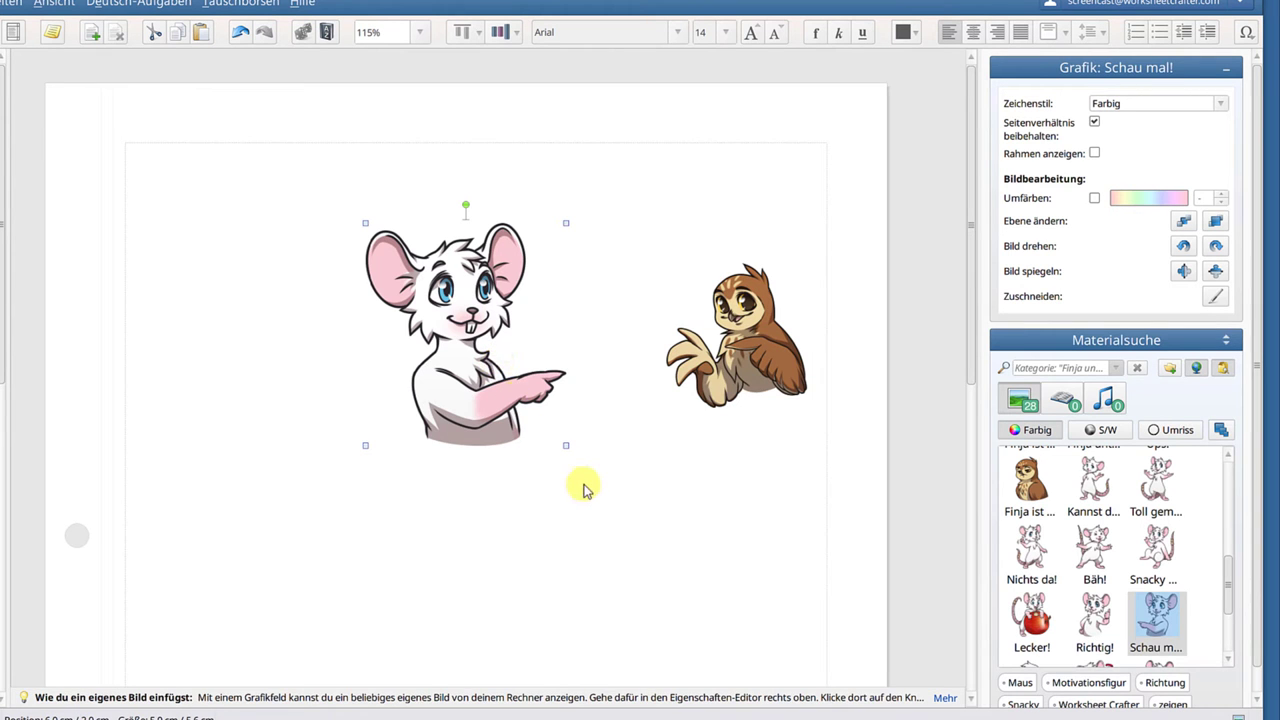
{"action": "left_click_drag", "start_coordinate": [566, 446], "coordinate": [606, 490]}
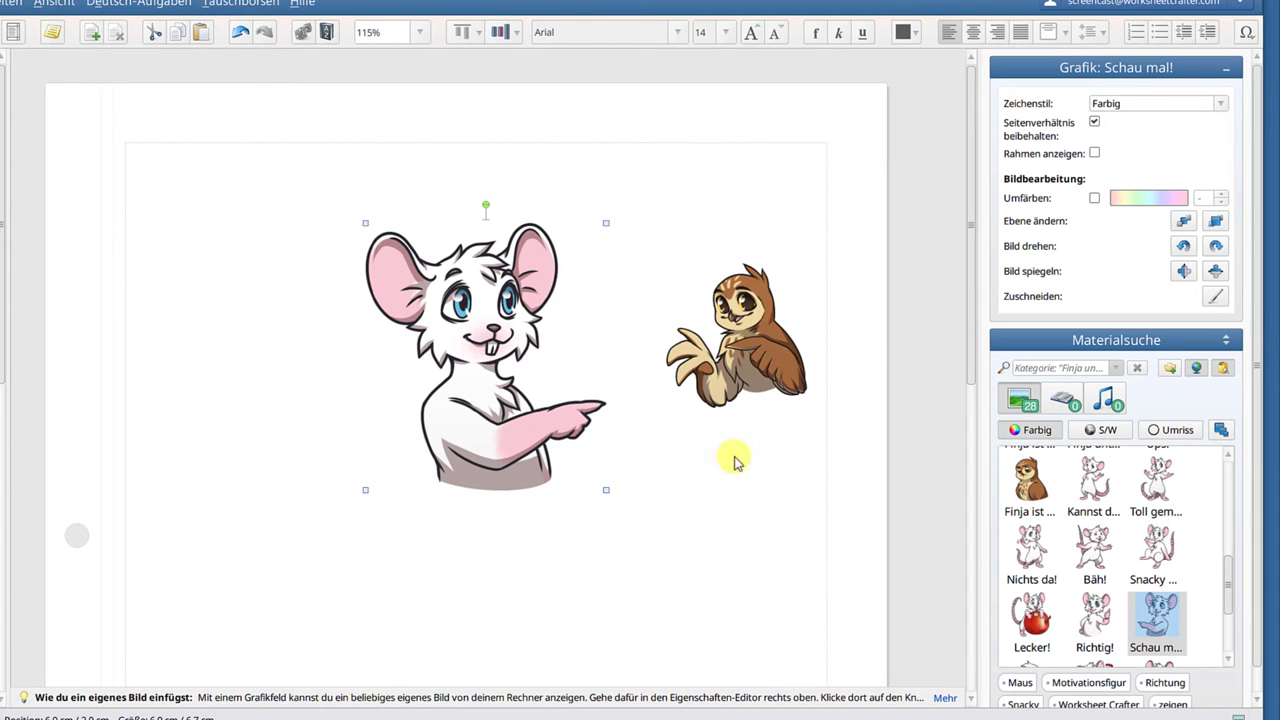
{"action": "left_click", "coordinate": [667, 586]}
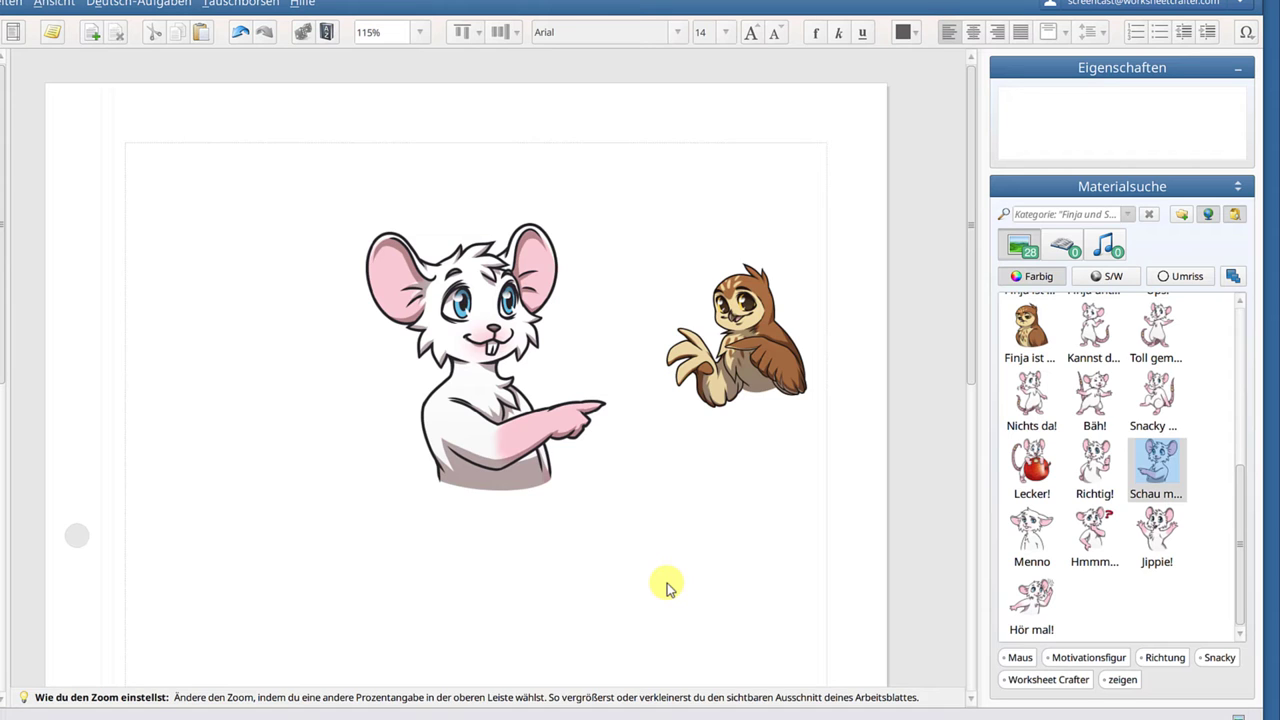
Enlarge the owl picture to about 4.5 × 4.6 cm and move it up level with the top of the mouse picture
{"action": "left_click", "coordinate": [712, 373]}
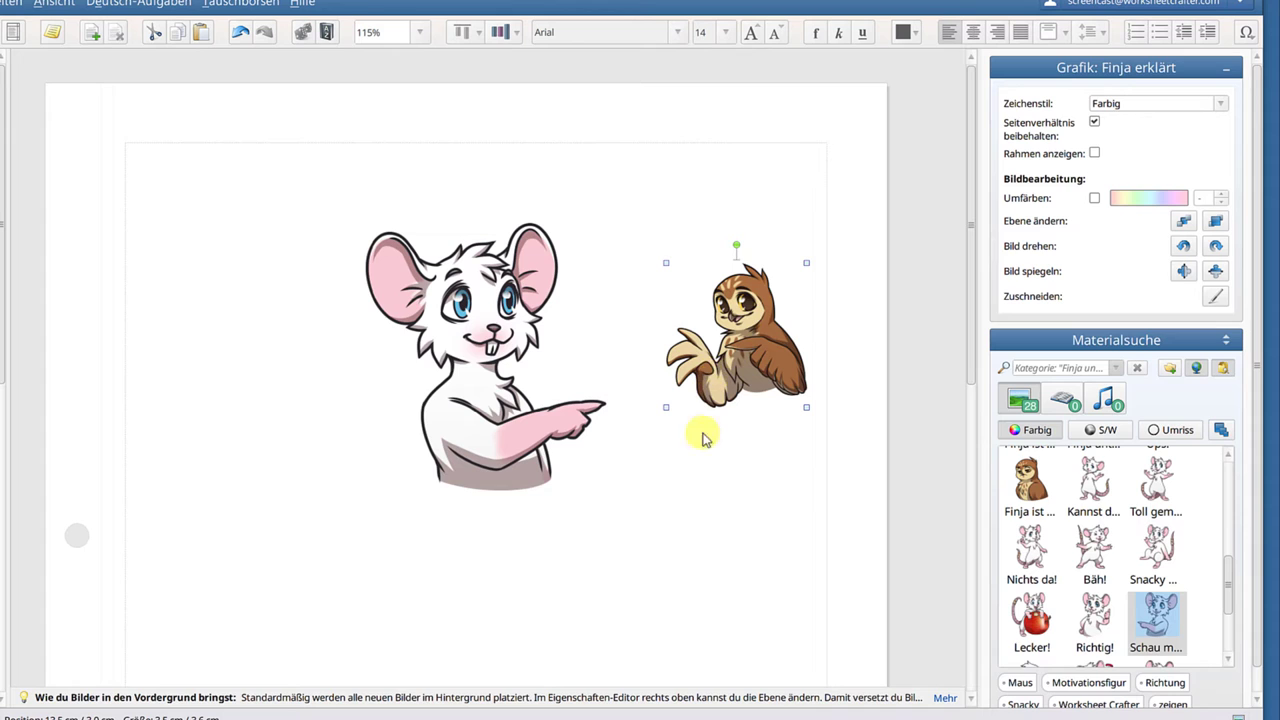
{"action": "left_click", "coordinate": [488, 433]}
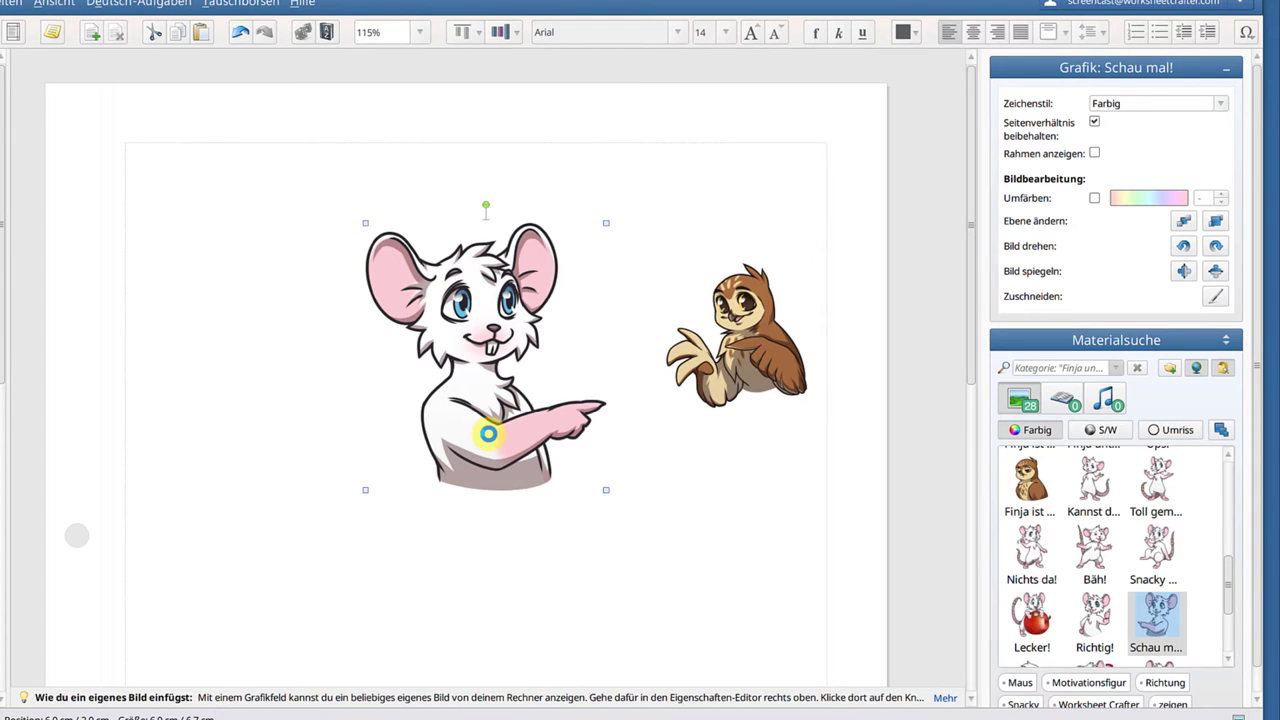
{"action": "left_click", "coordinate": [719, 360]}
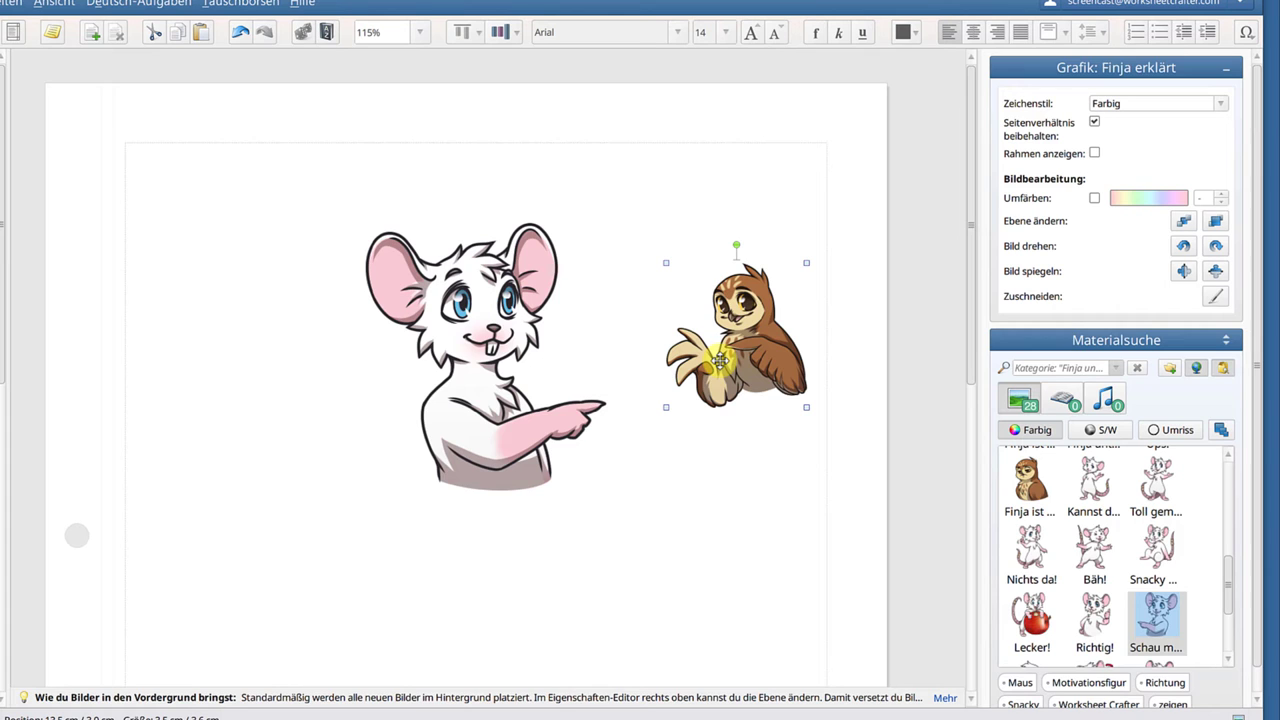
{"action": "left_click_drag", "start_coordinate": [666, 407], "coordinate": [622, 451]}
{"action": "left_click_drag", "start_coordinate": [746, 379], "coordinate": [746, 337]}
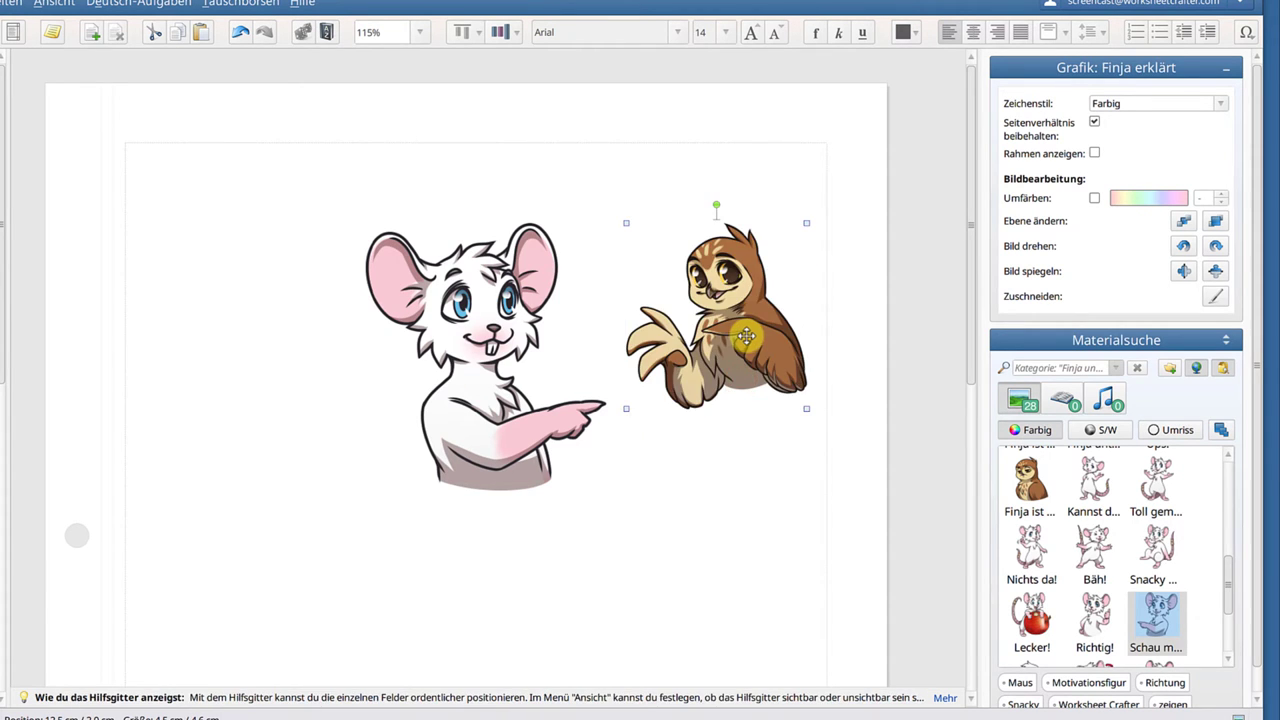
Select the mouse and owl pictures together, enlarge both at once and scale them back to their former size
{"action": "key", "text": "ctrl"}
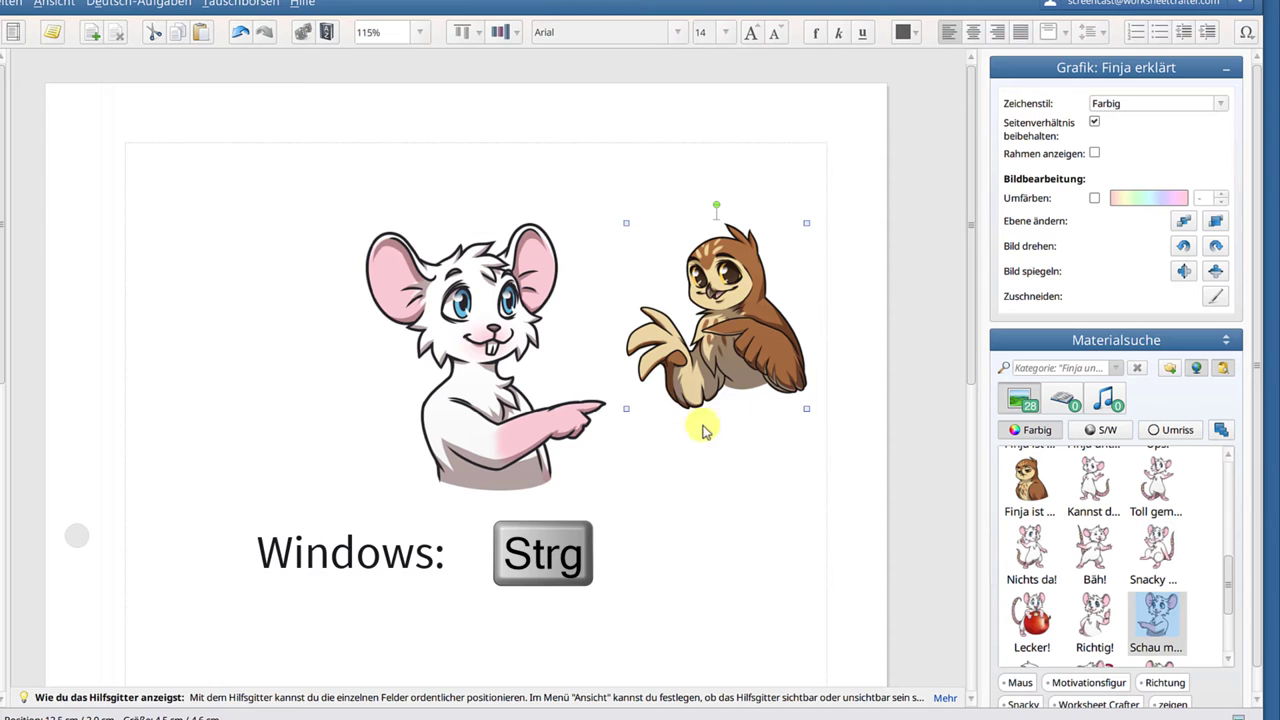
{"action": "left_click", "coordinate": [483, 393], "text": "ctrl"}
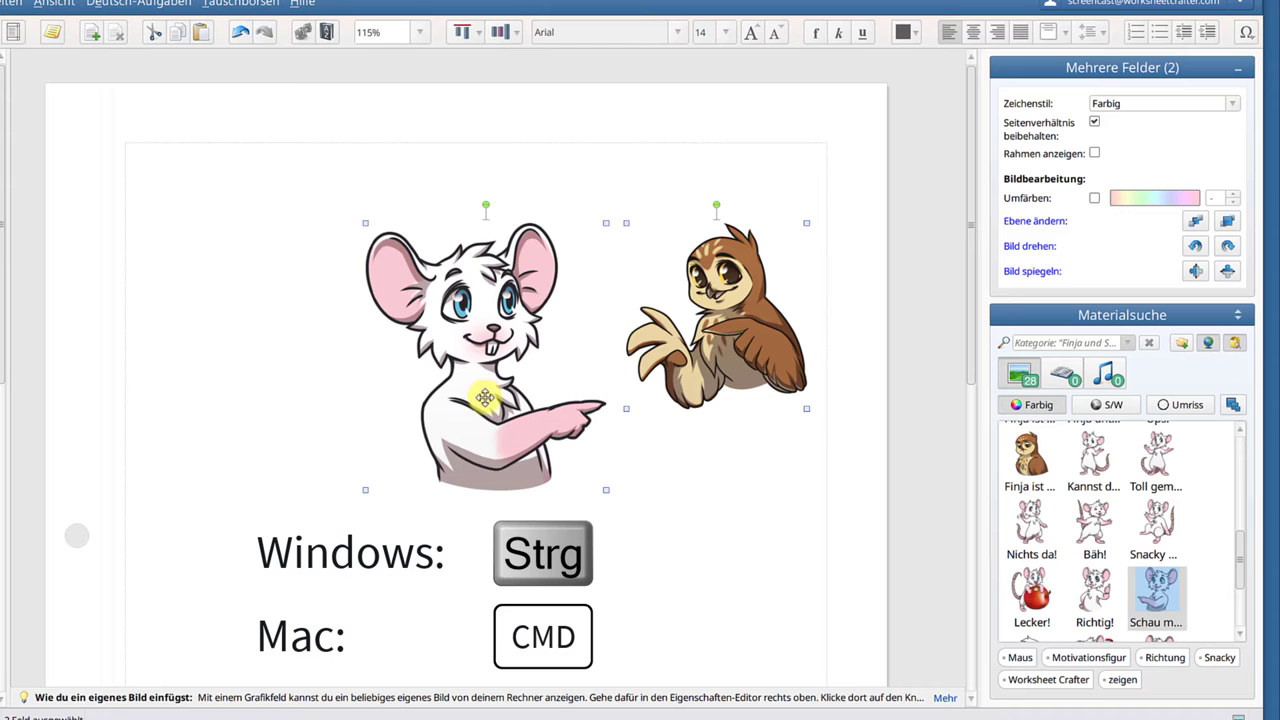
{"action": "left_click_drag", "start_coordinate": [366, 491], "coordinate": [229, 571]}
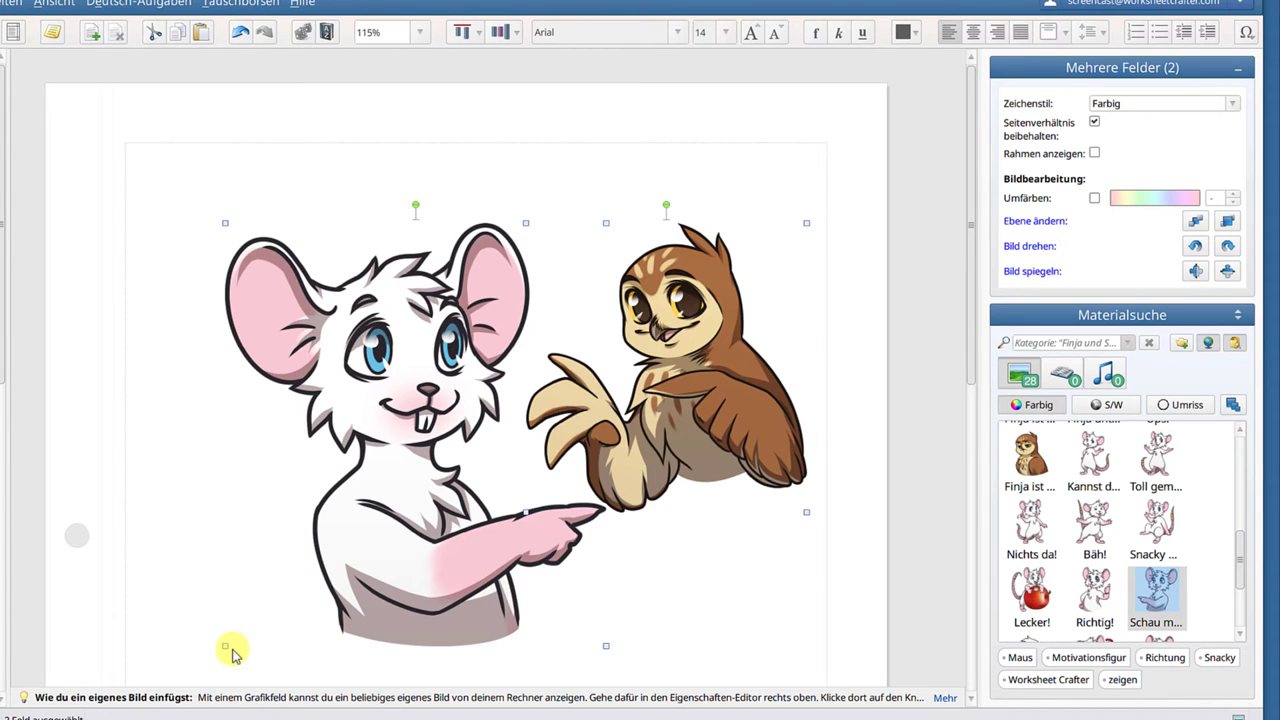
{"action": "left_click_drag", "start_coordinate": [224, 645], "coordinate": [368, 499]}
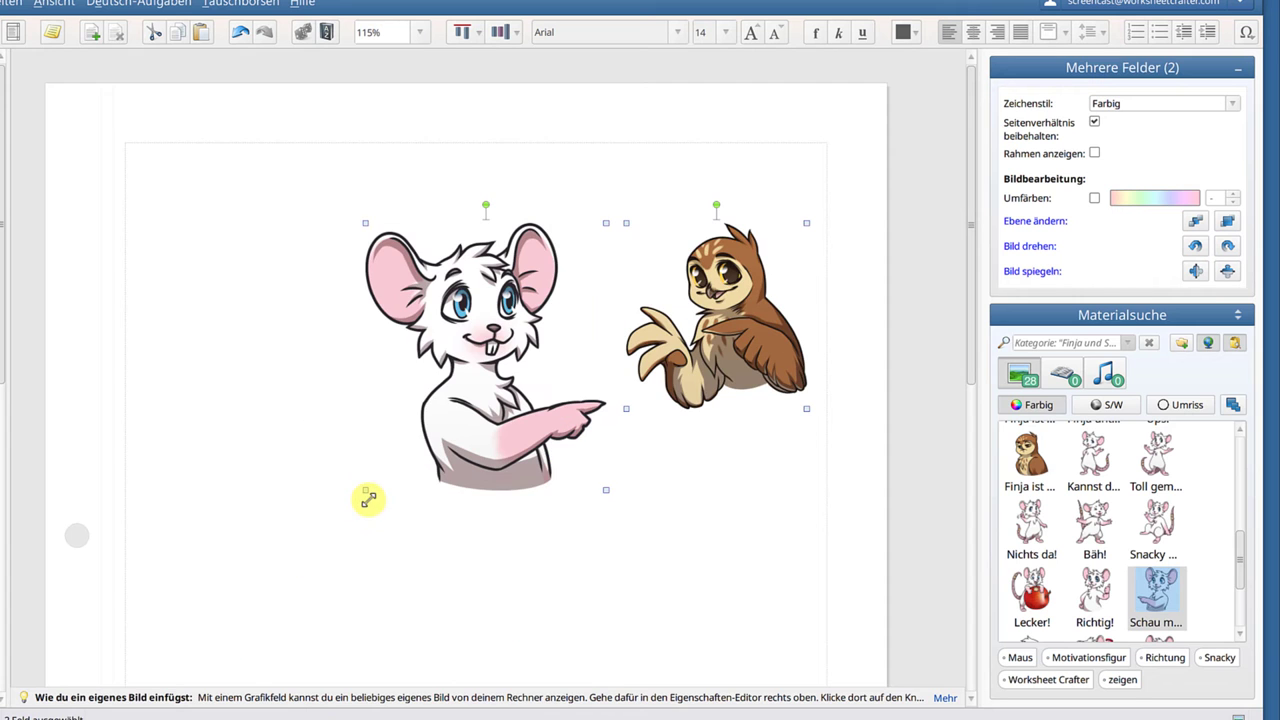
Move the mouse and owl pictures together down the page and nudge them upward in small steps
{"action": "left_click_drag", "start_coordinate": [531, 380], "coordinate": [533, 343]}
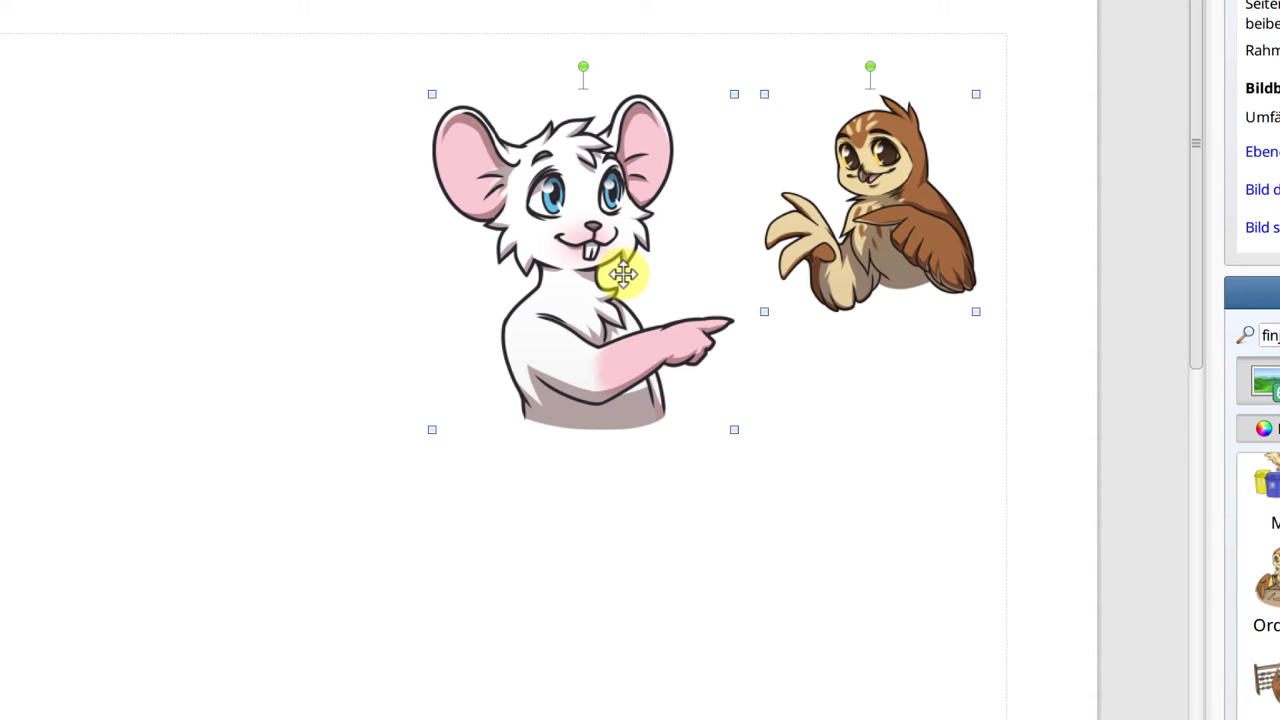
{"action": "key", "text": "alt"}
{"action": "left_click_drag", "start_coordinate": [622, 274], "coordinate": [652, 452]}
{"action": "key", "text": "alt+Up"}
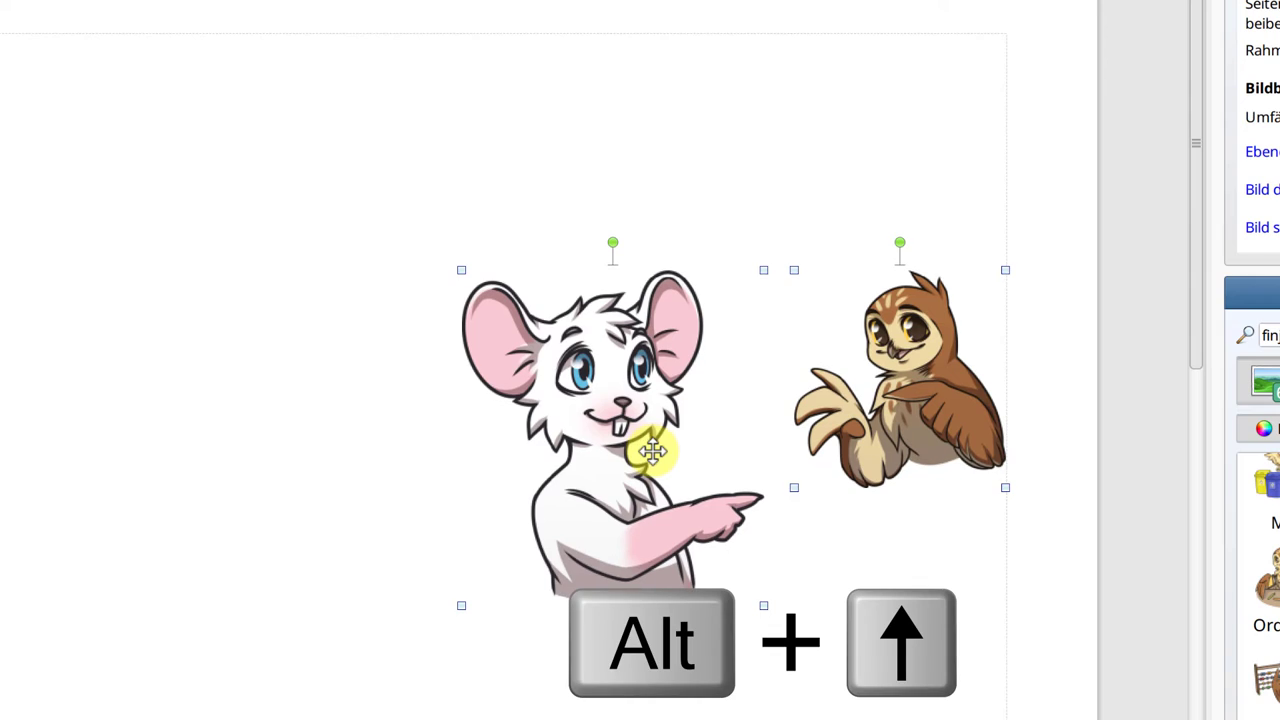
{"action": "key", "text": "alt+Up"}
{"action": "key", "text": "alt+Up"}
{"action": "key", "text": "alt+Up"}
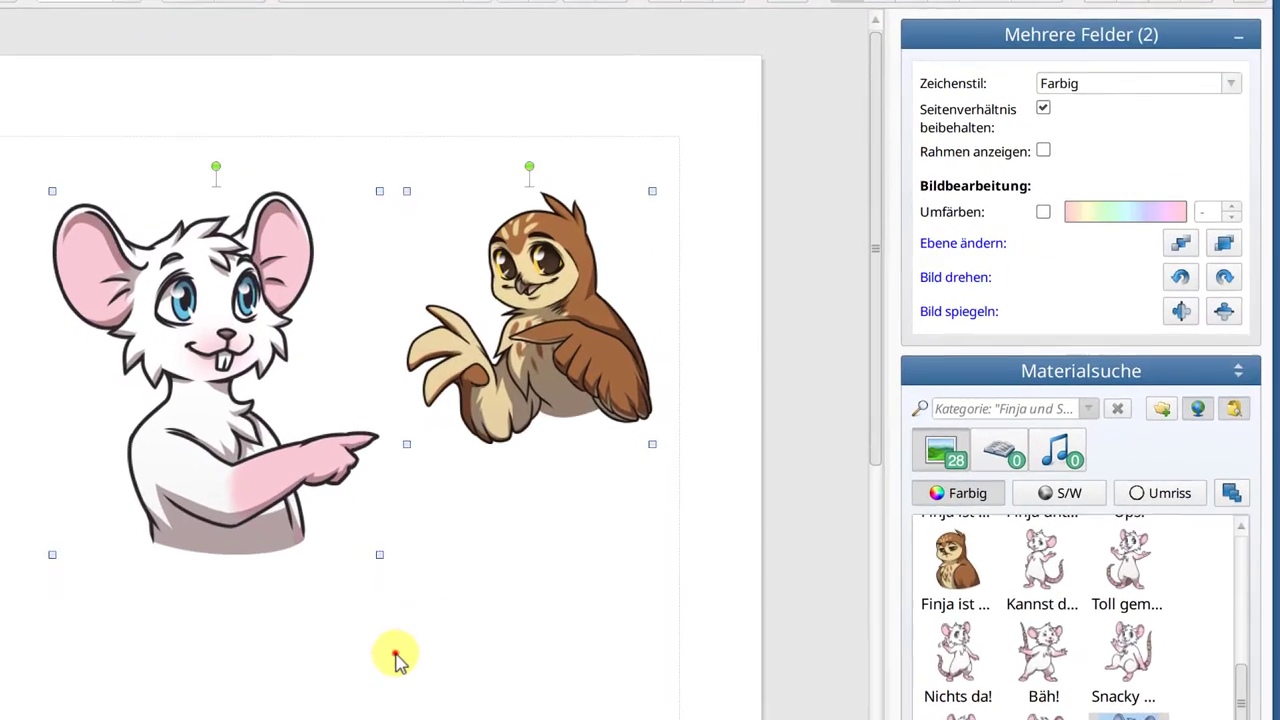
Rotate the owl picture clockwise so it leans back, and tilt the mouse picture slightly clockwise
{"action": "left_click", "coordinate": [520, 583]}
{"action": "left_click", "coordinate": [615, 356]}
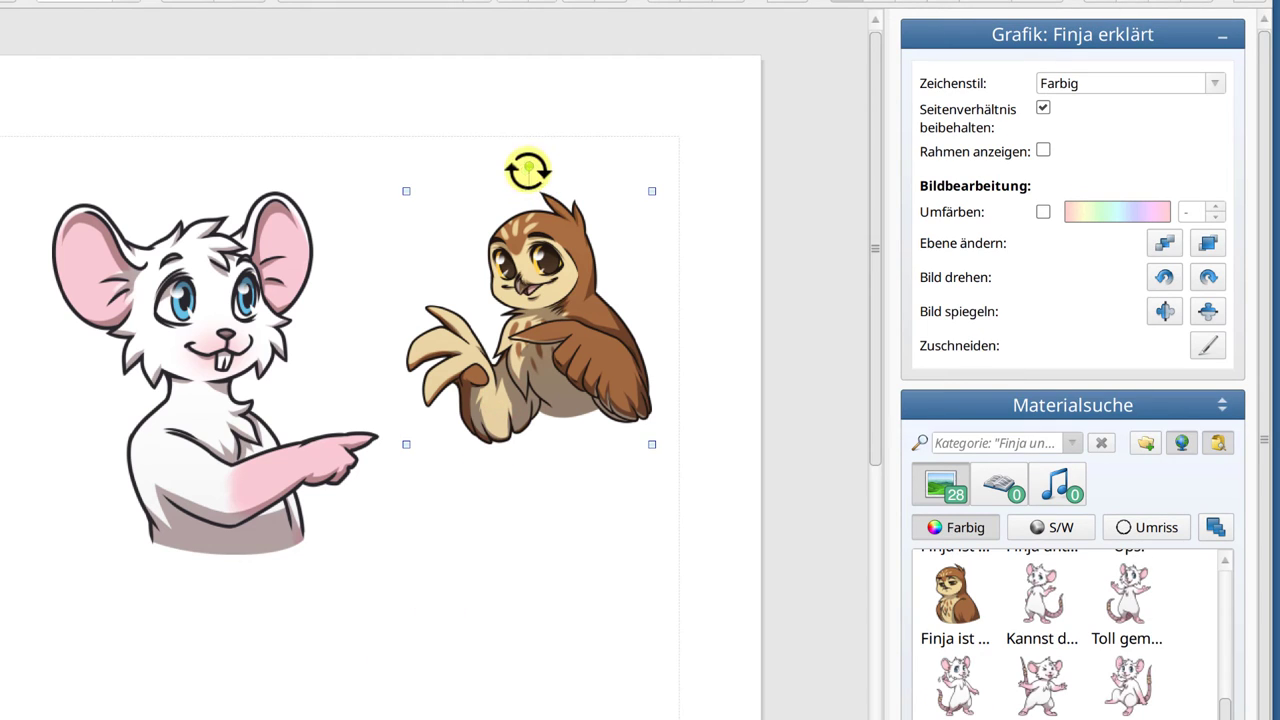
{"action": "left_click_drag", "start_coordinate": [529, 167], "coordinate": [643, 320]}
{"action": "left_click", "coordinate": [198, 300]}
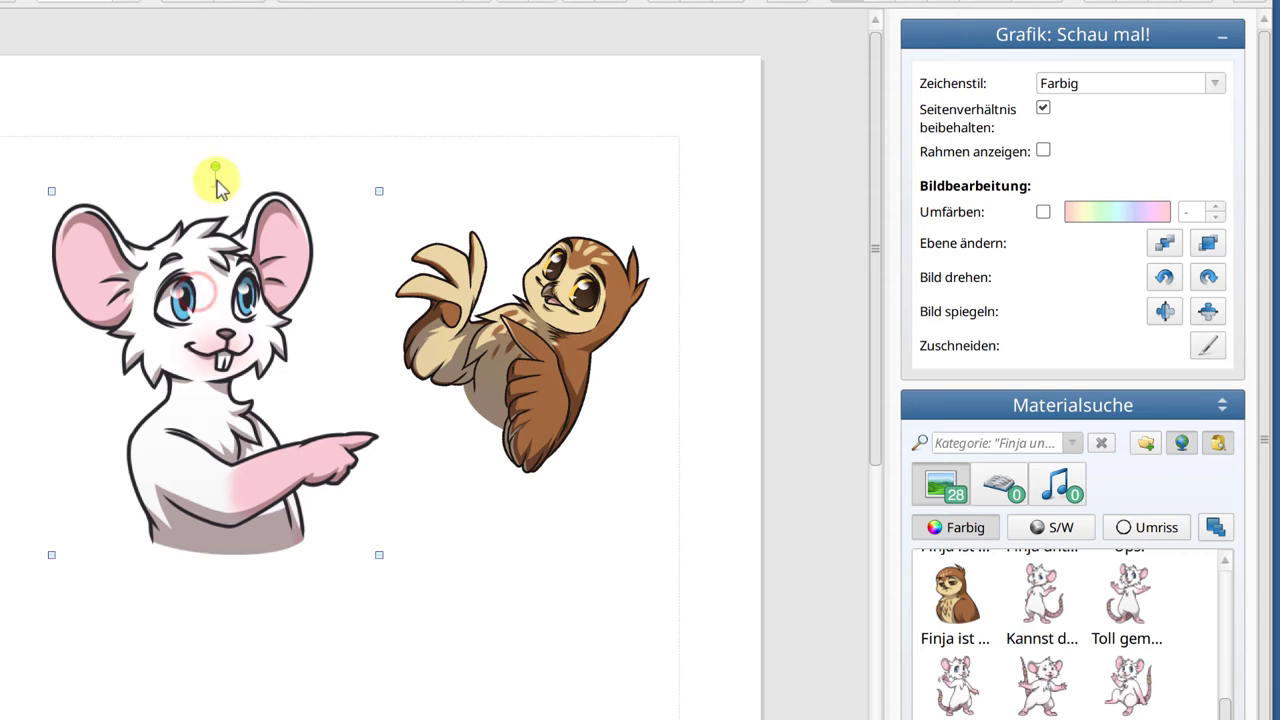
{"action": "left_click_drag", "start_coordinate": [209, 163], "coordinate": [284, 178]}
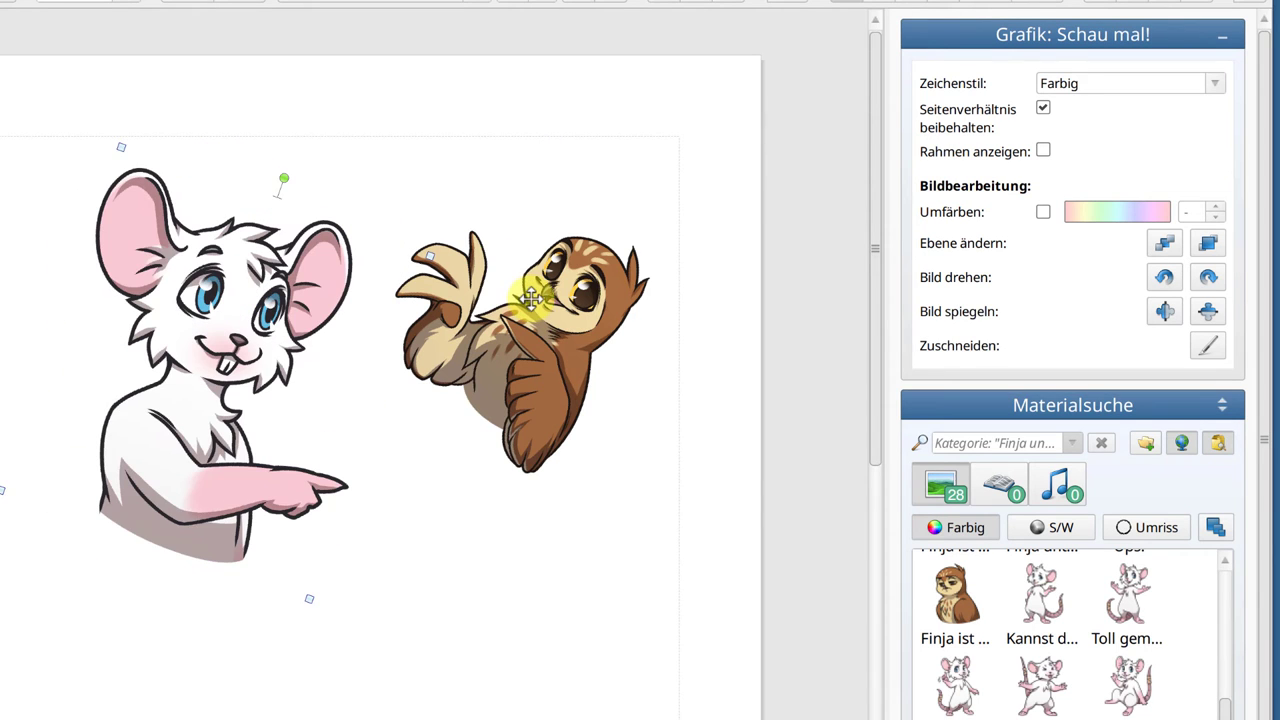
Unlock the owl picture's aspect ratio and stretch it diagonally out of proportion, then move the mouse picture clear to its left
{"action": "left_click", "coordinate": [534, 294]}
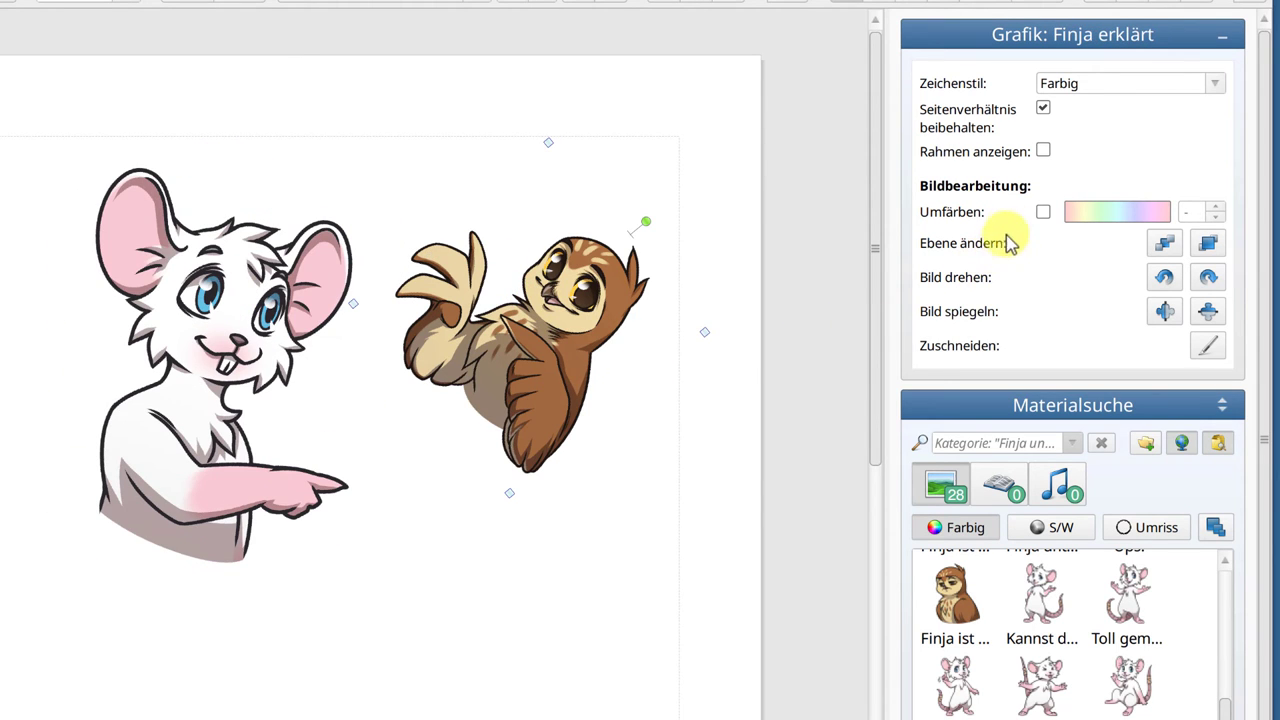
{"action": "left_click", "coordinate": [1043, 108]}
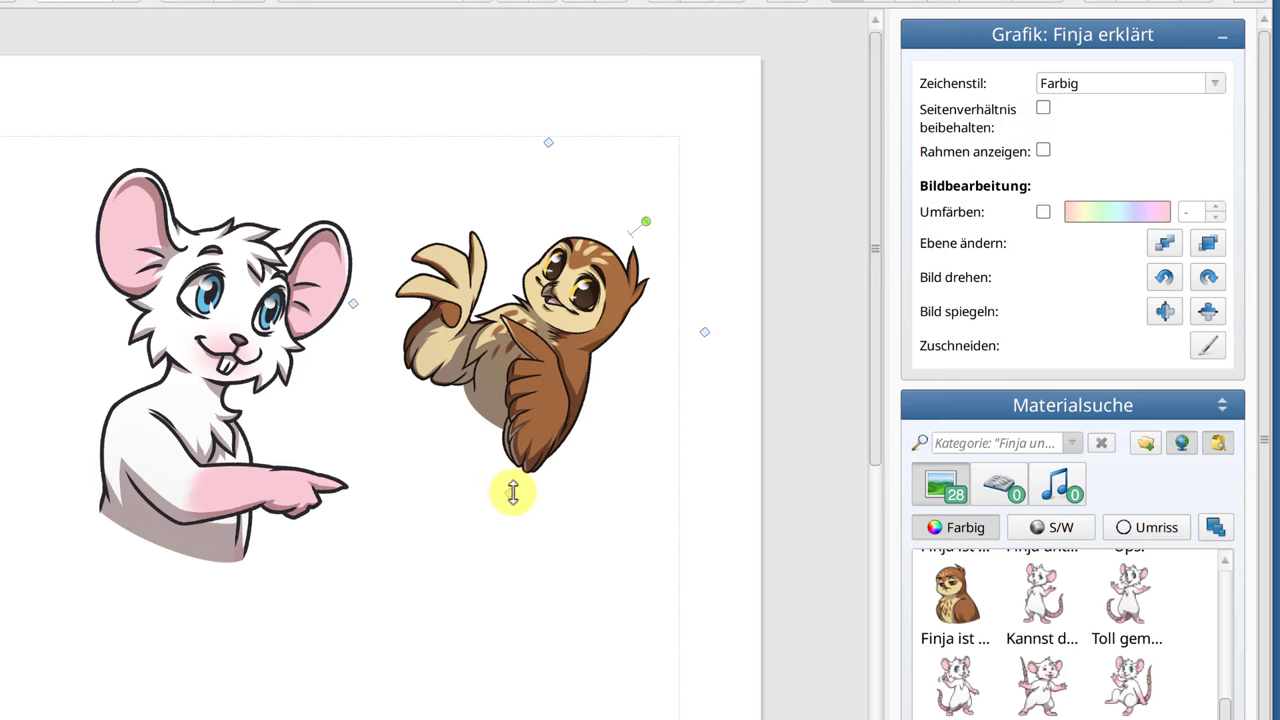
{"action": "left_click_drag", "start_coordinate": [509, 491], "coordinate": [333, 594]}
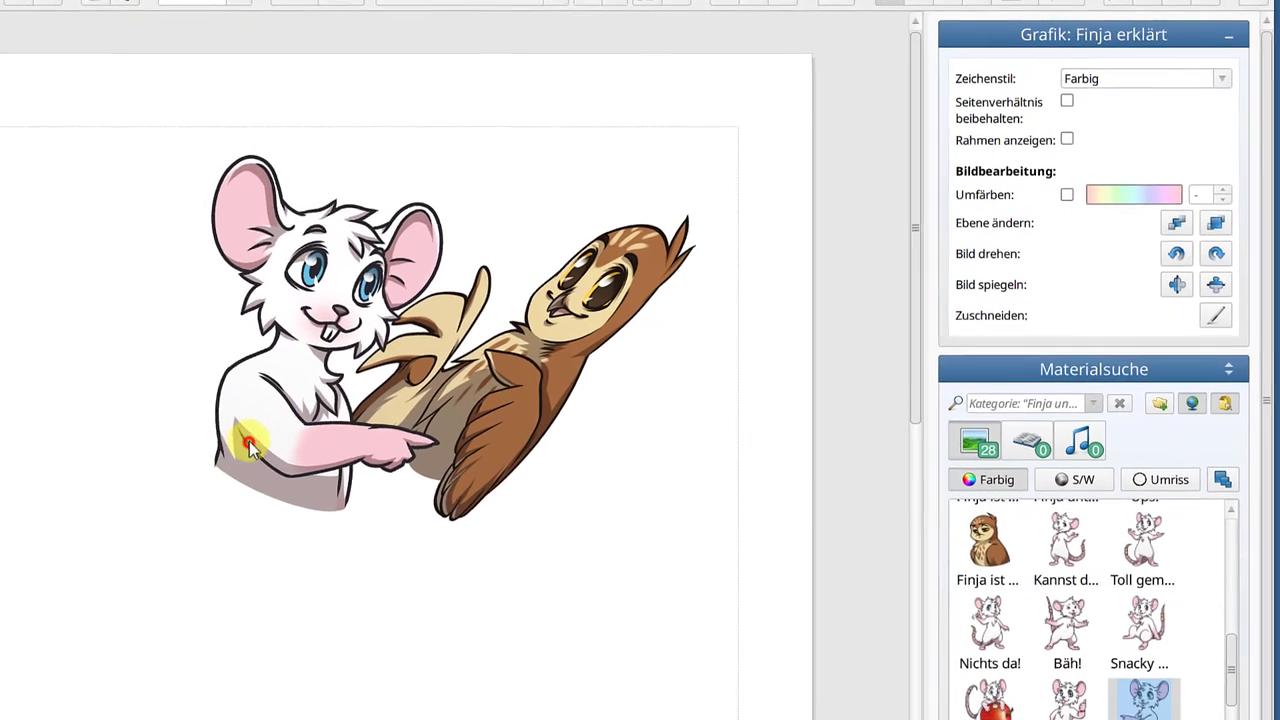
{"action": "left_click_drag", "start_coordinate": [139, 483], "coordinate": [2, 480]}
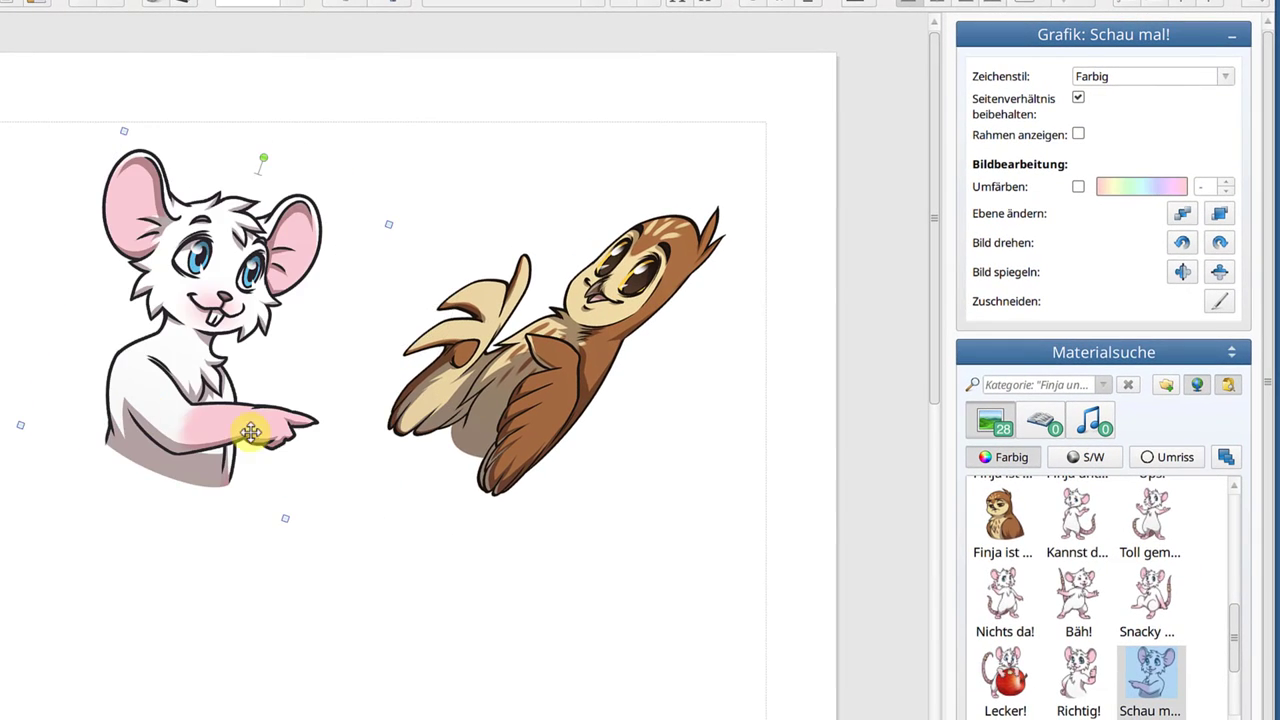
Select the mouse and owl pictures together and switch their drawing style to S/W, to Umriss and back to Farbig
{"action": "left_click", "coordinate": [484, 400], "text": "shift"}
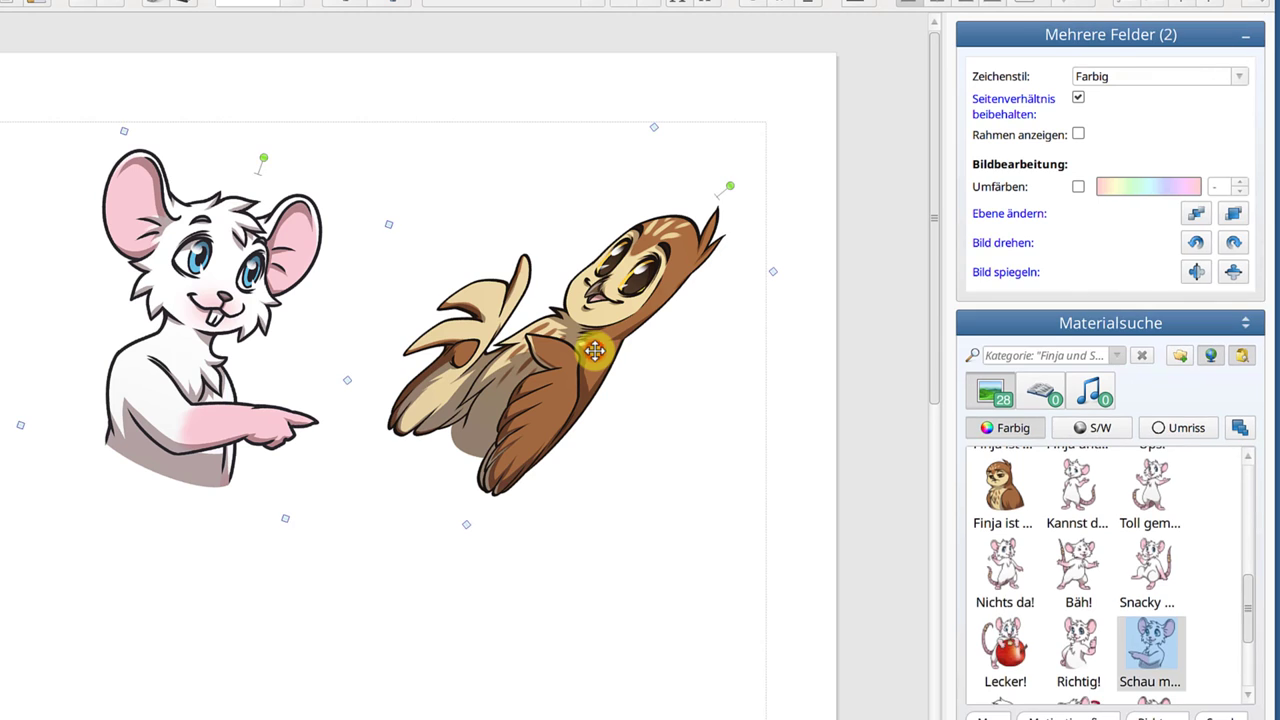
{"action": "left_click", "coordinate": [1238, 80]}
{"action": "left_click", "coordinate": [1222, 96]}
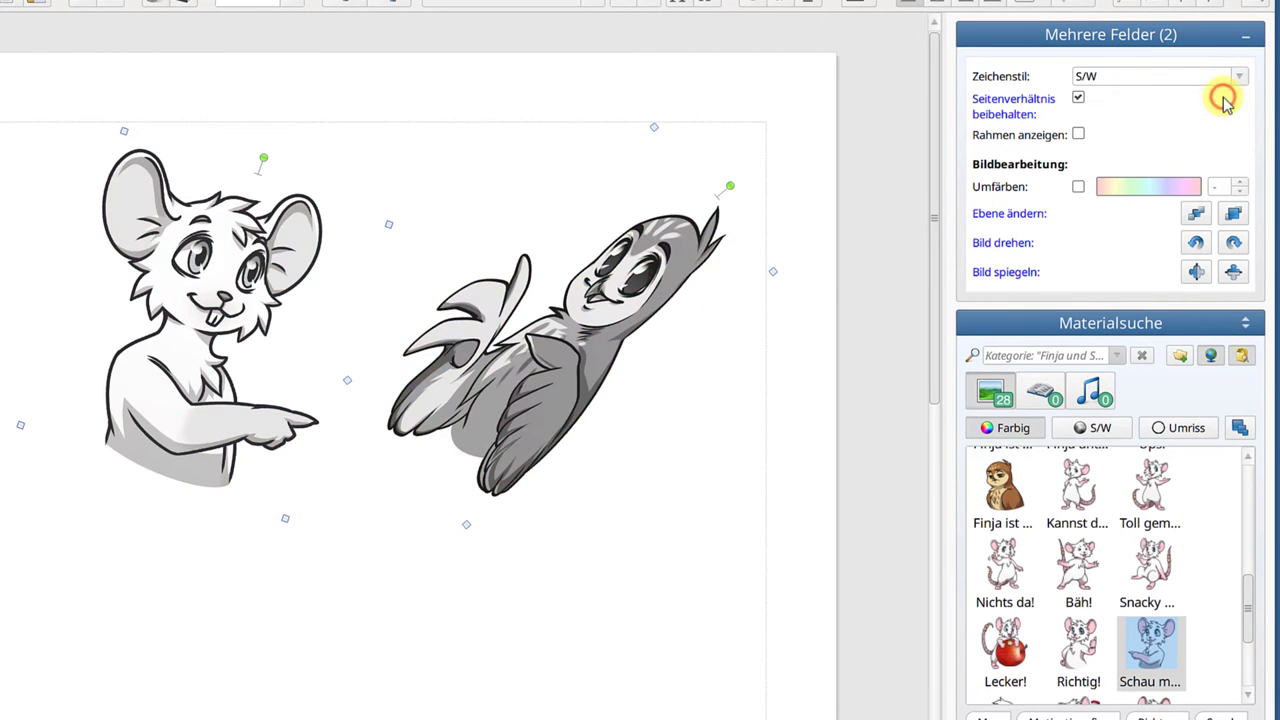
{"action": "left_click", "coordinate": [1238, 80]}
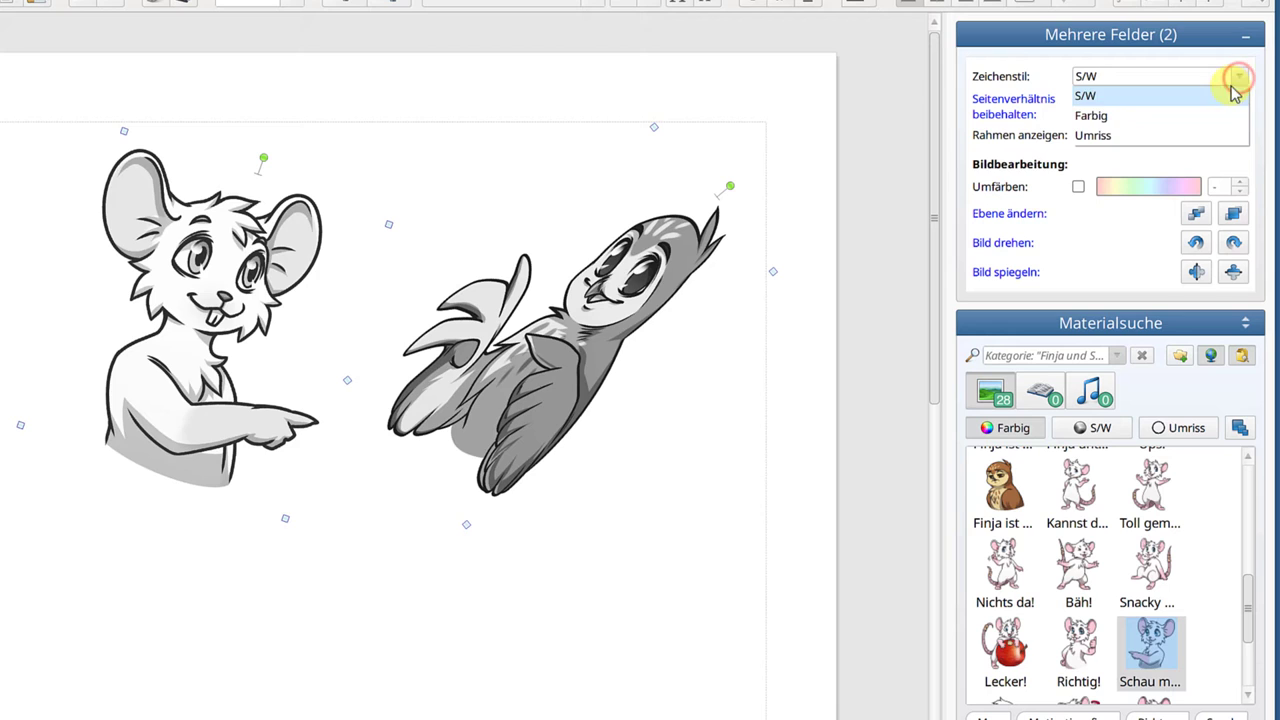
{"action": "left_click", "coordinate": [1206, 132]}
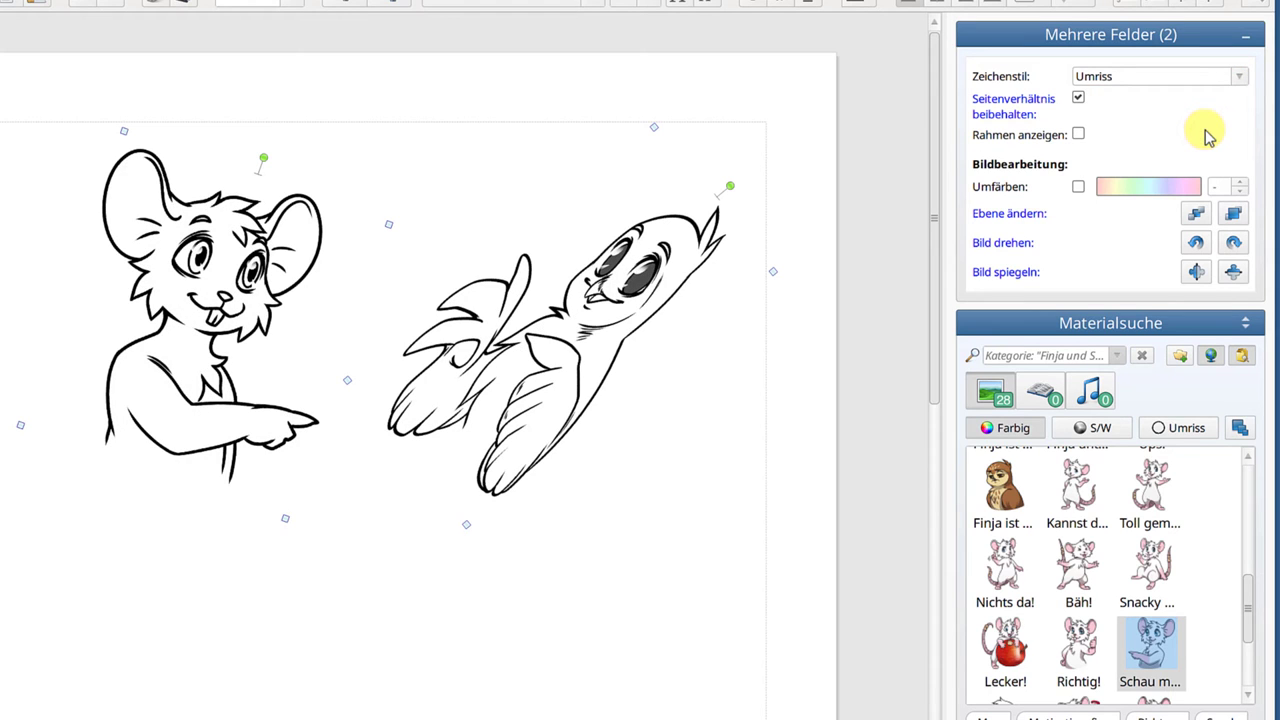
{"action": "left_click", "coordinate": [1239, 78]}
{"action": "left_click", "coordinate": [1220, 115]}
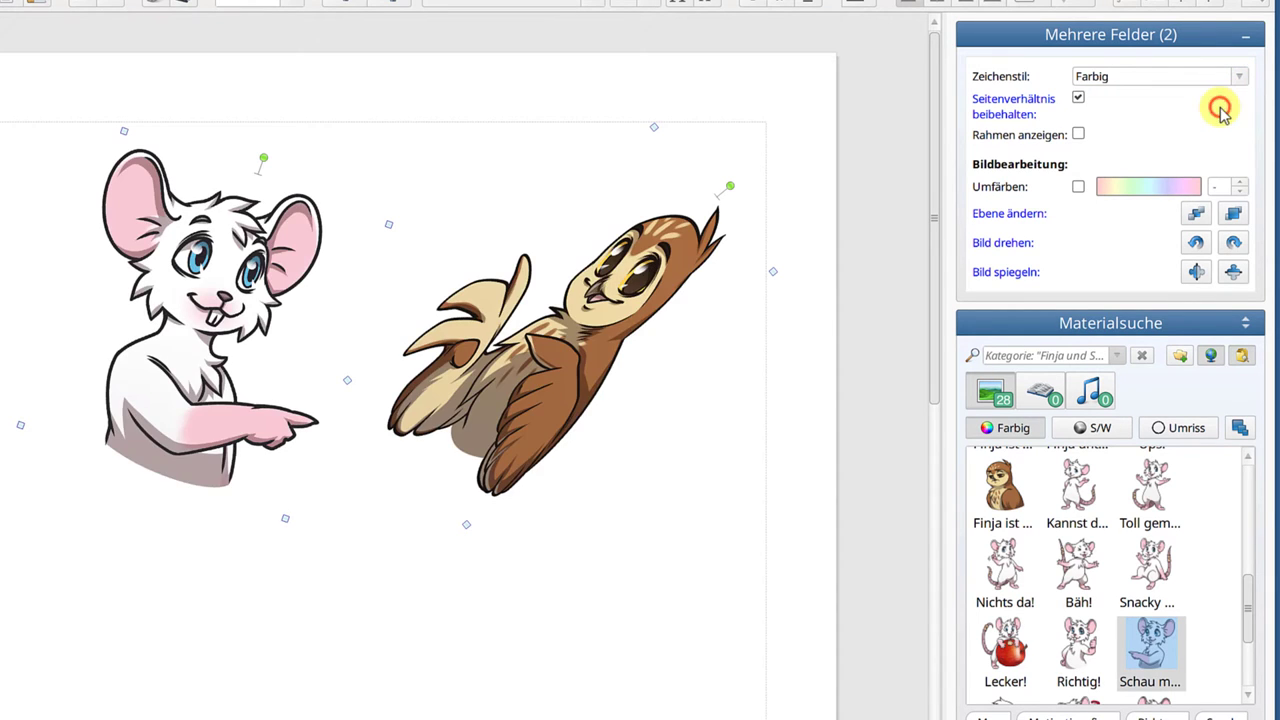
Show frames around both selected pictures and recolour them magenta with hue value 301
{"action": "left_click", "coordinate": [1078, 134]}
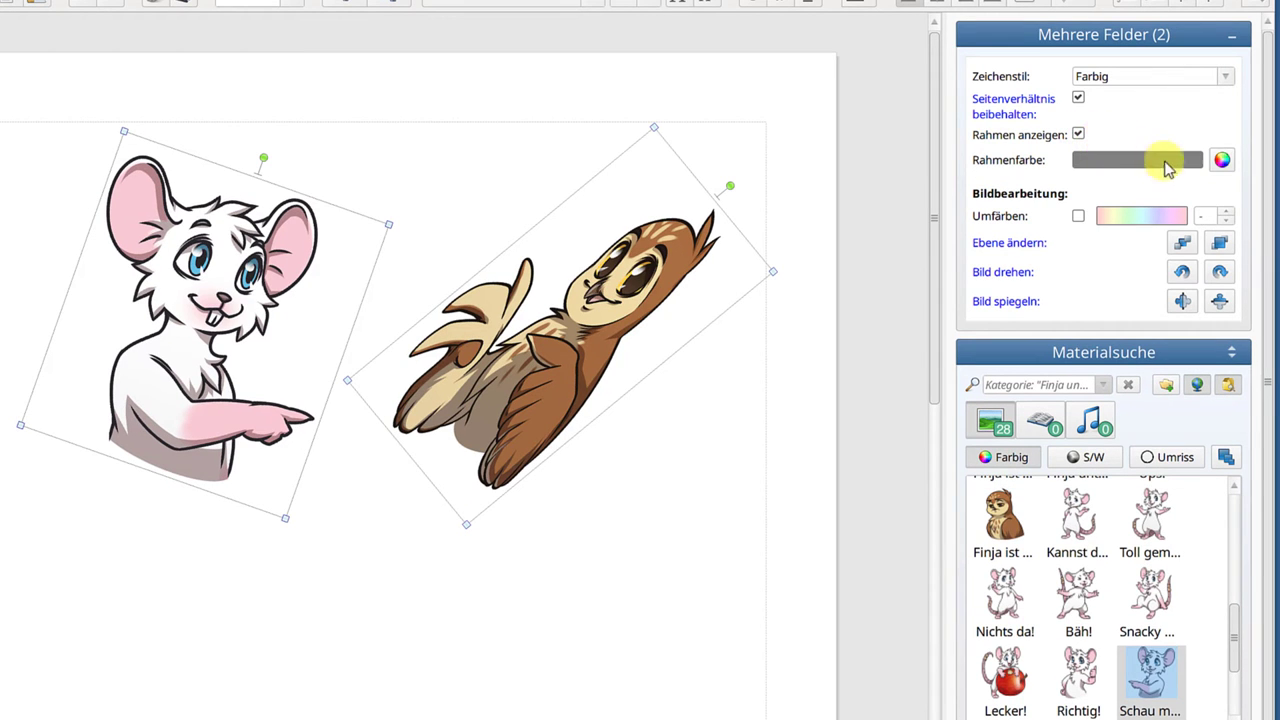
{"action": "left_click", "coordinate": [1078, 216]}
{"action": "left_click_drag", "start_coordinate": [1160, 228], "coordinate": [1175, 226]}
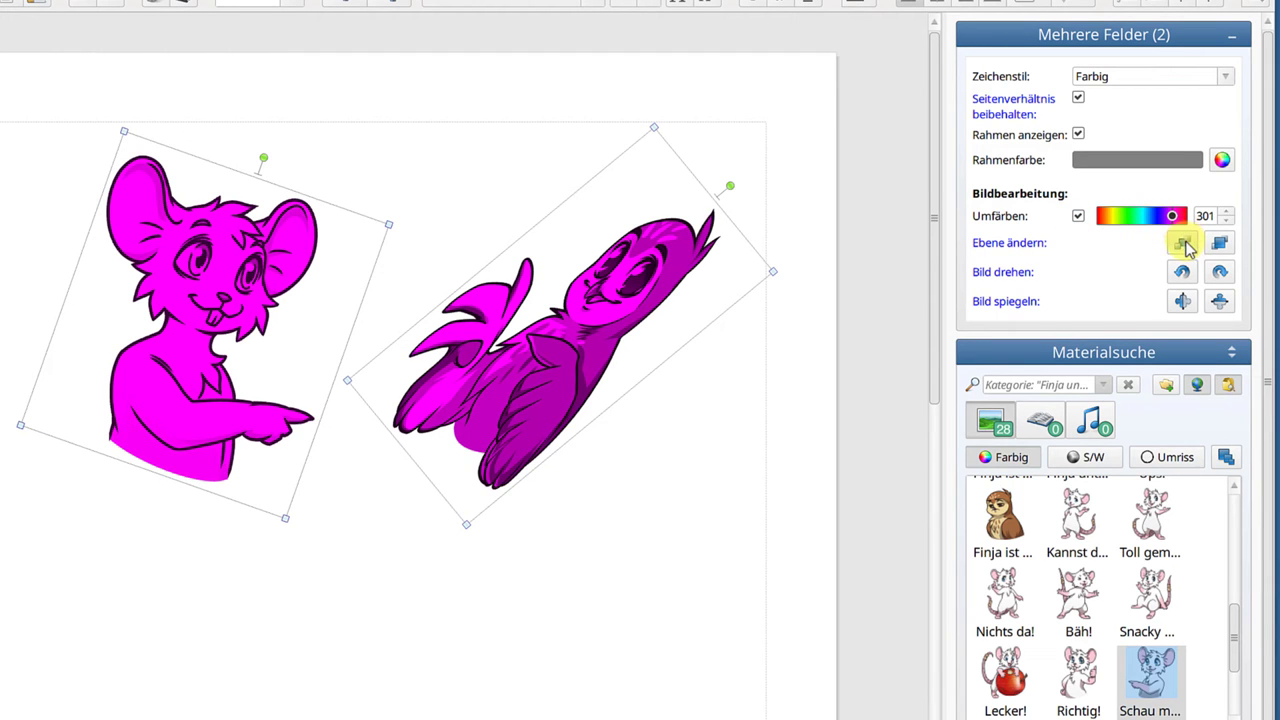
Rotate both selected pictures a quarter turn counterclockwise and mirror them horizontally
{"action": "left_click", "coordinate": [1182, 273]}
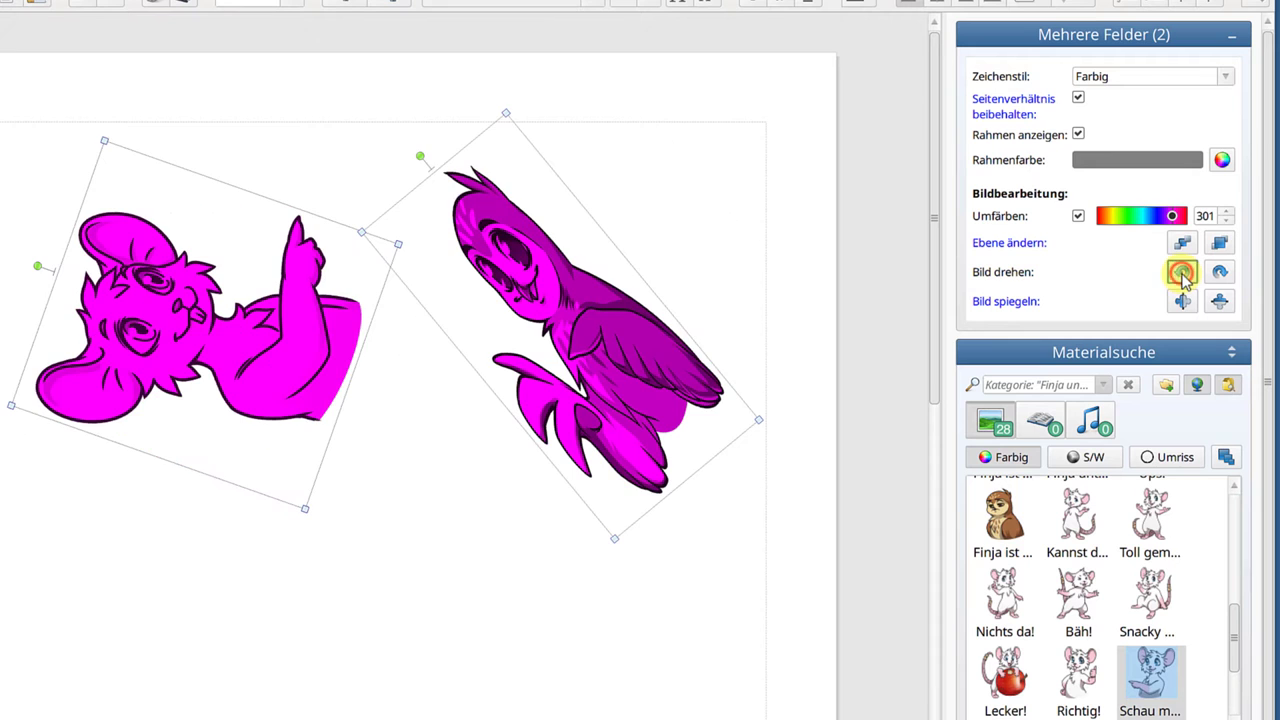
{"action": "left_click", "coordinate": [1184, 302]}
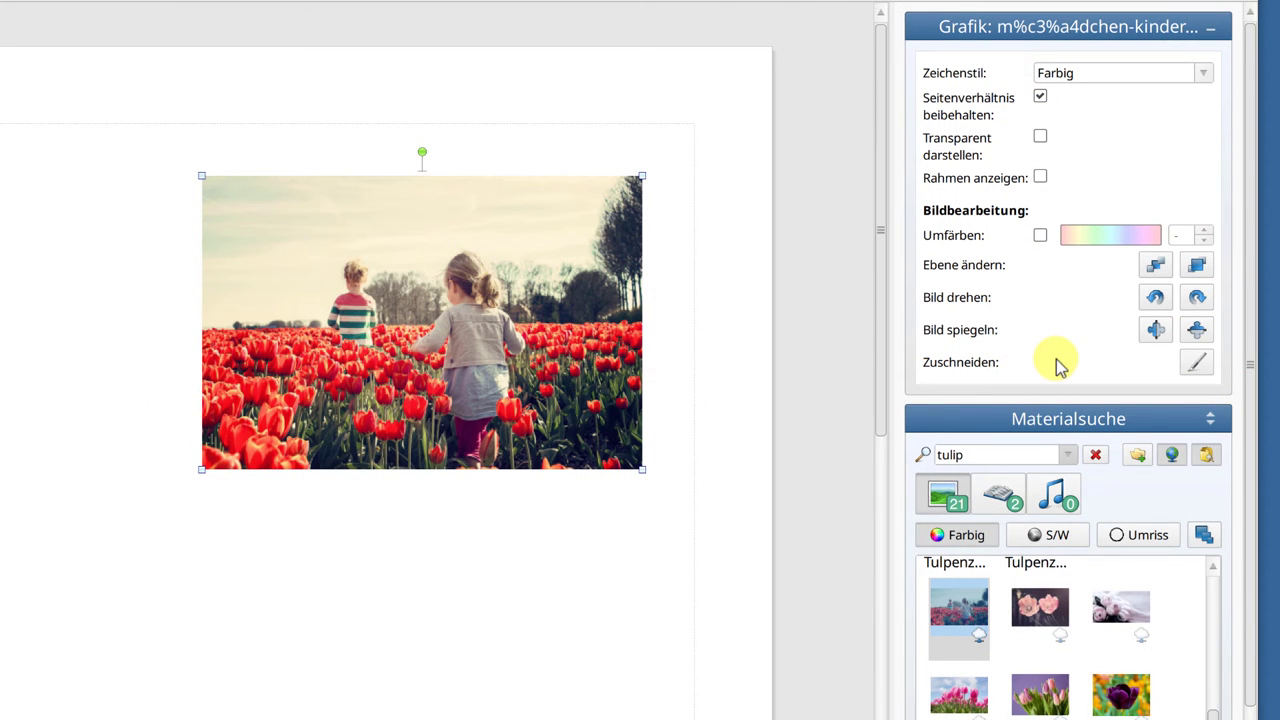
Crop the tulip field photo from its right edge so only the child in the striped sweater remains
{"action": "left_click", "coordinate": [1192, 364]}
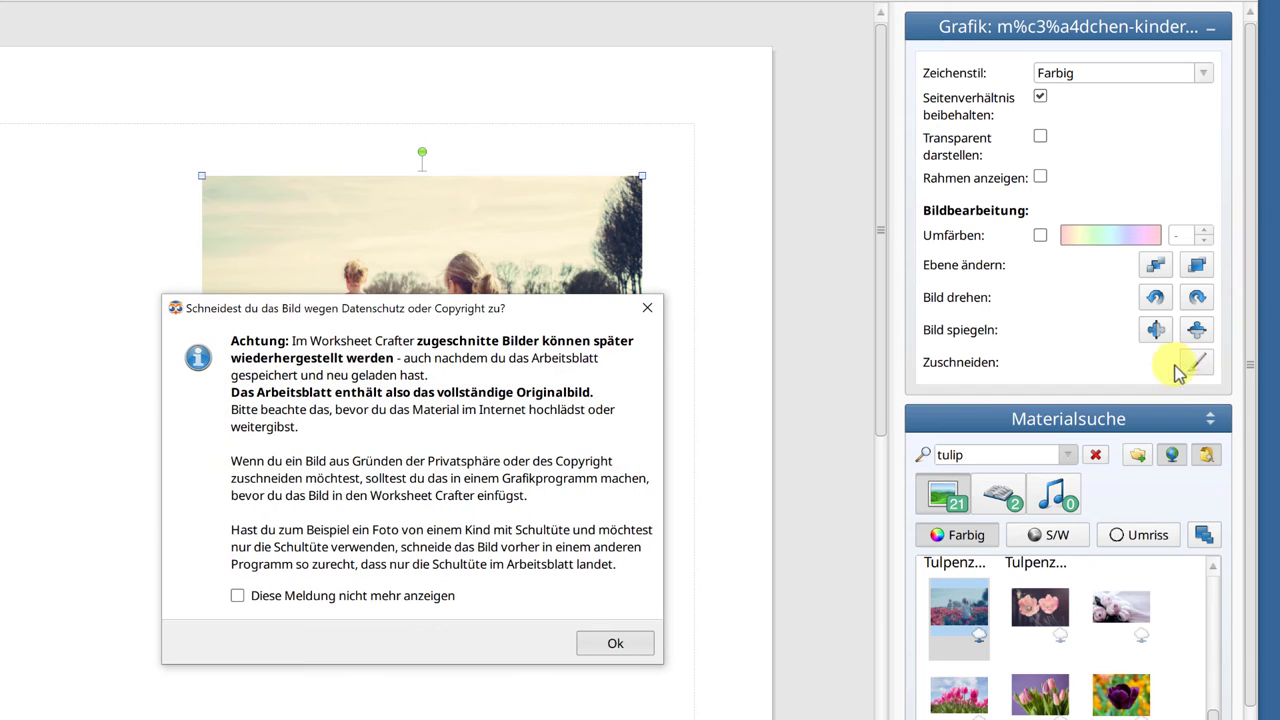
{"action": "left_click", "coordinate": [624, 645]}
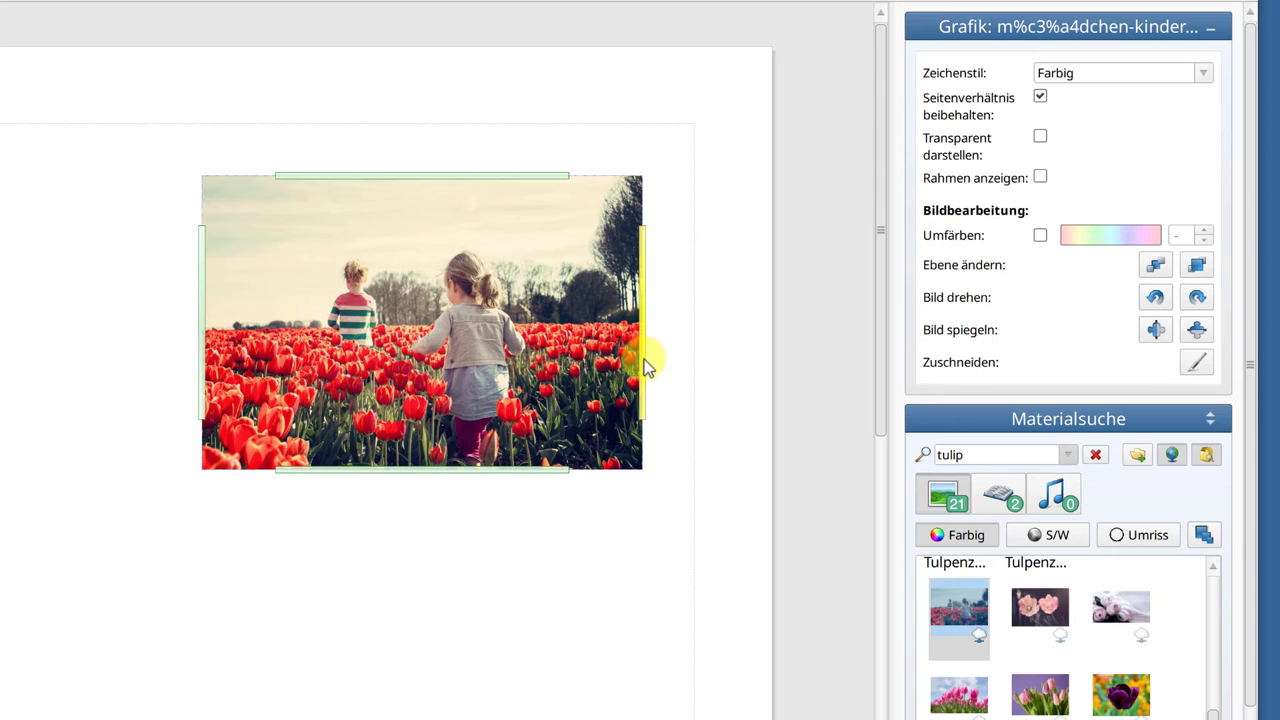
{"action": "left_click_drag", "start_coordinate": [645, 363], "coordinate": [395, 376]}
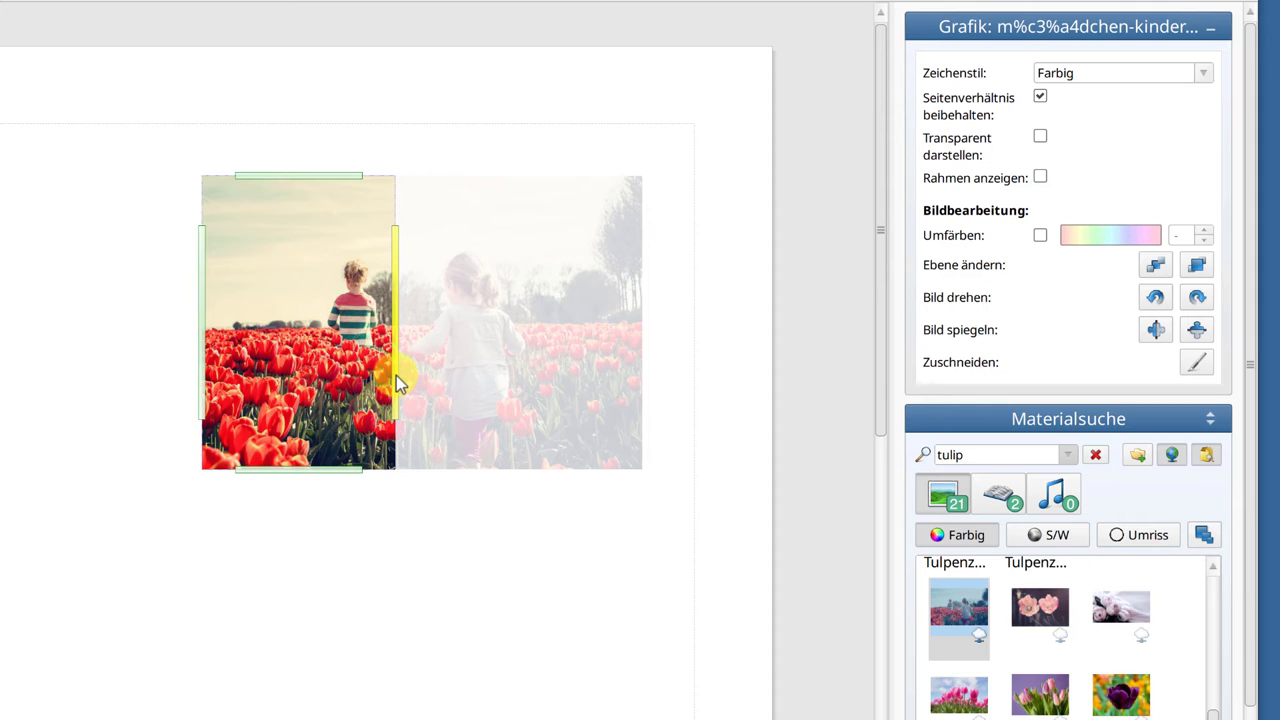
{"action": "left_click", "coordinate": [476, 592]}
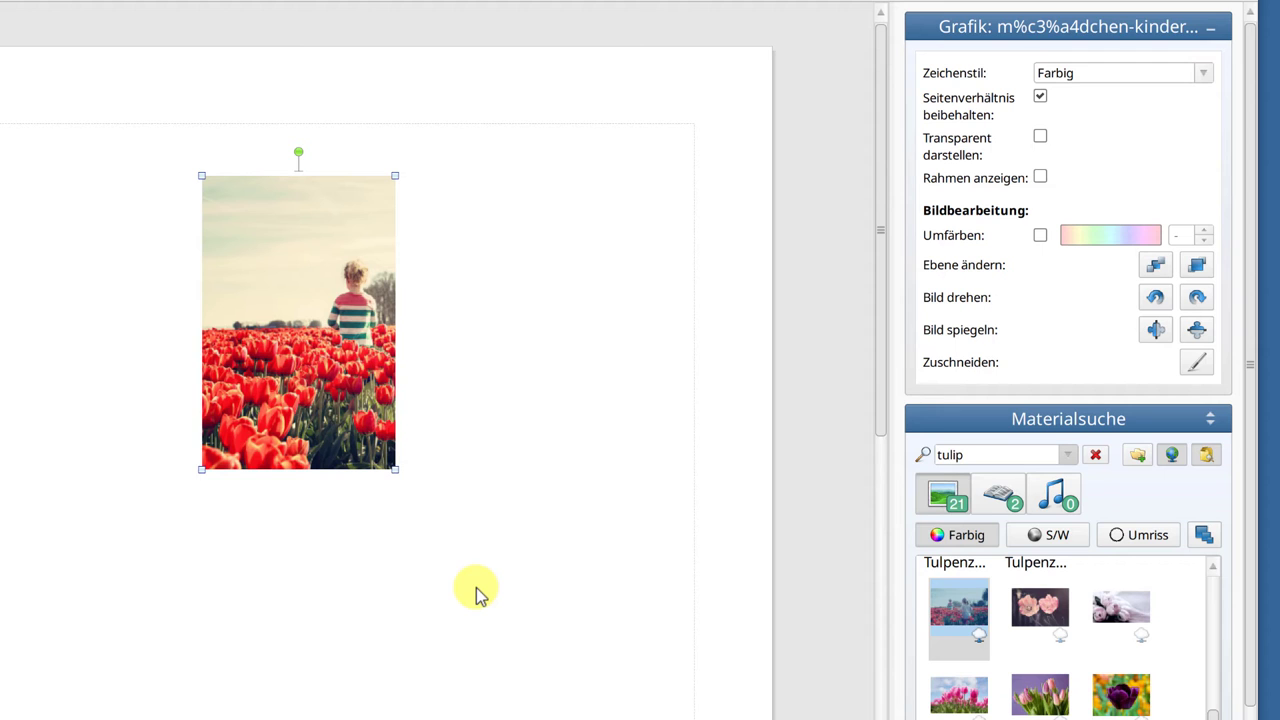
Shift the tulip field photo left inside its crop frame so the cropped section shows the girl in the grey vest
{"action": "left_click", "coordinate": [1196, 362]}
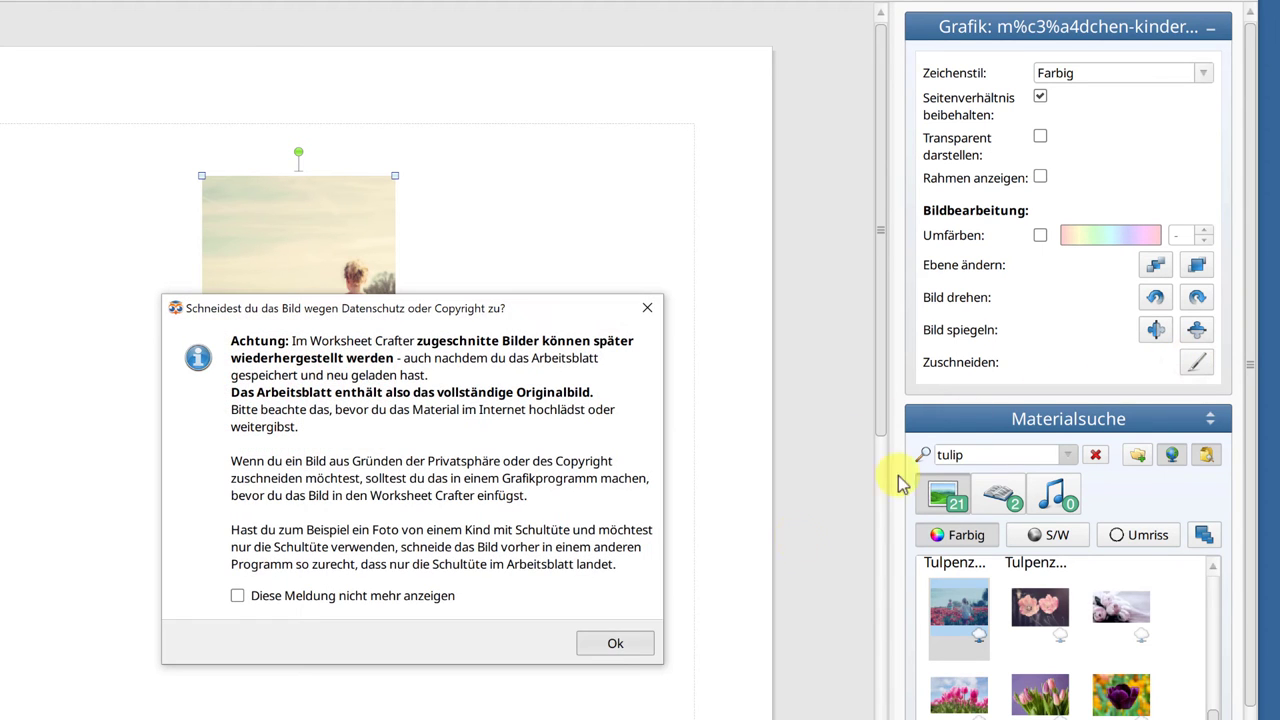
{"action": "left_click", "coordinate": [604, 650]}
{"action": "left_click_drag", "start_coordinate": [354, 374], "coordinate": [157, 357]}
{"action": "left_click", "coordinate": [434, 563]}
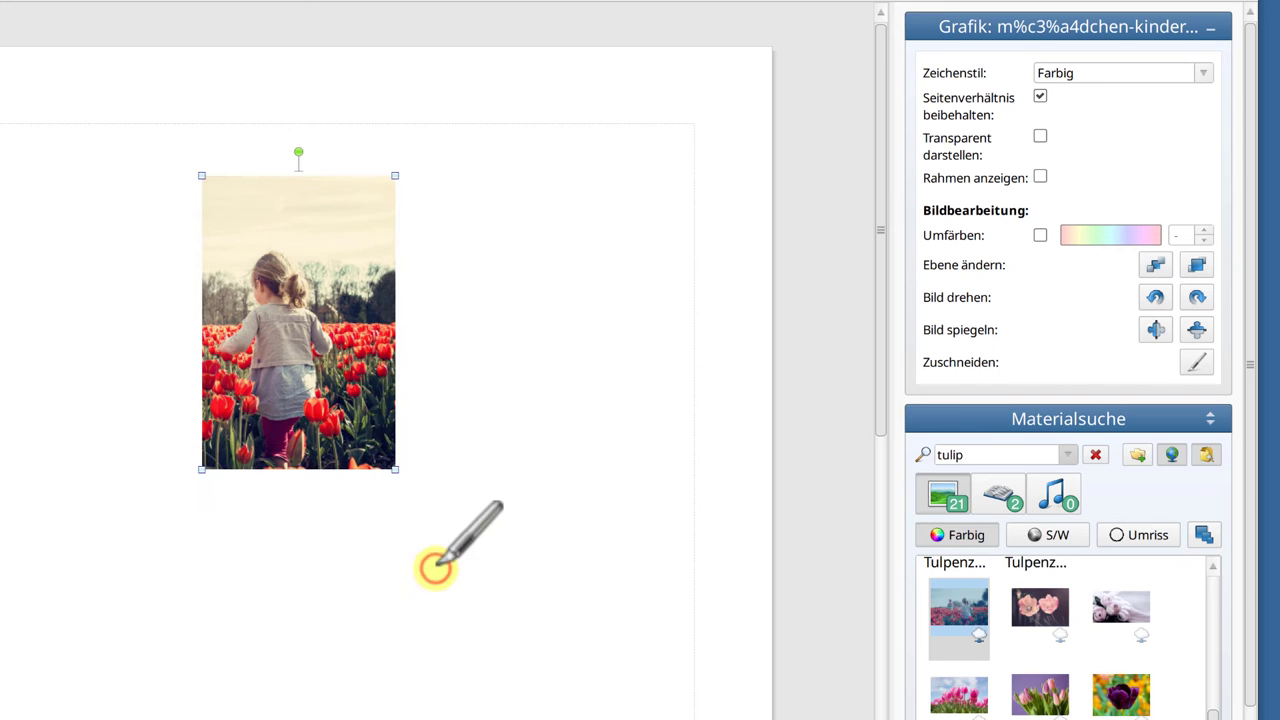
Extend the tulip field photo's crop outward at its right edge, and select it together with the pink tulips photo
{"action": "left_click", "coordinate": [1197, 363]}
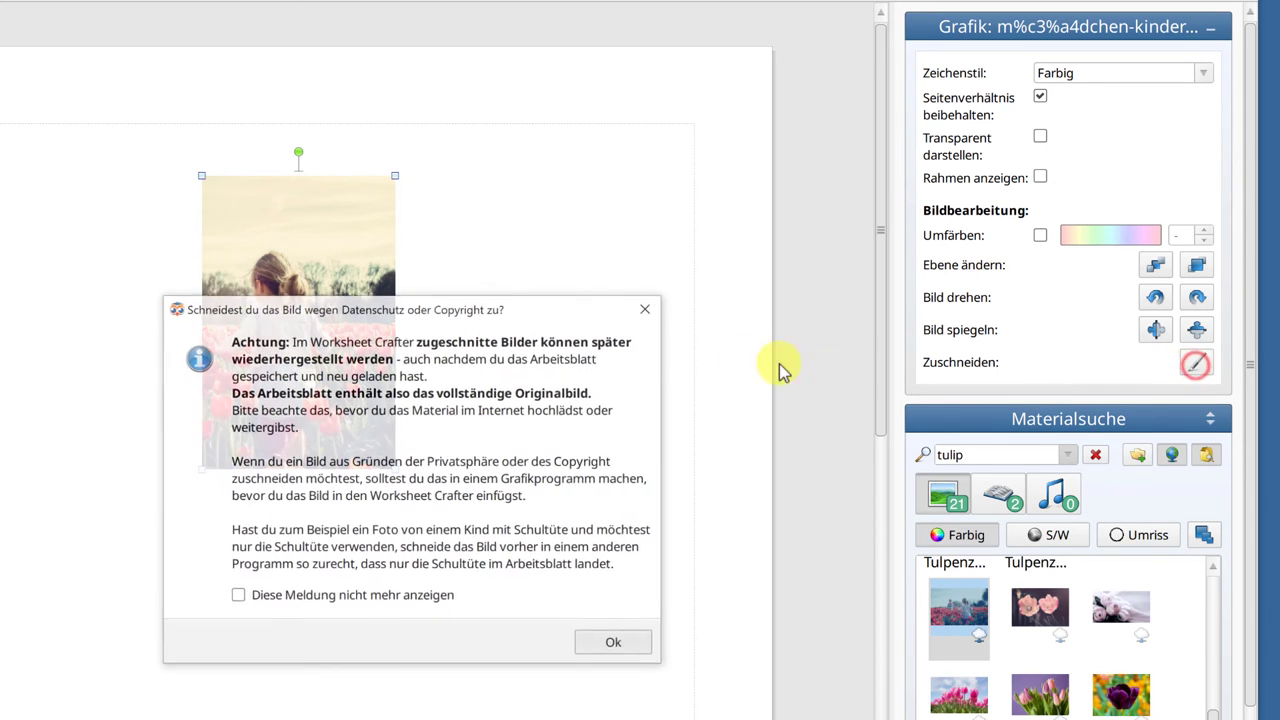
{"action": "left_click", "coordinate": [612, 643]}
{"action": "left_click_drag", "start_coordinate": [409, 343], "coordinate": [677, 337]}
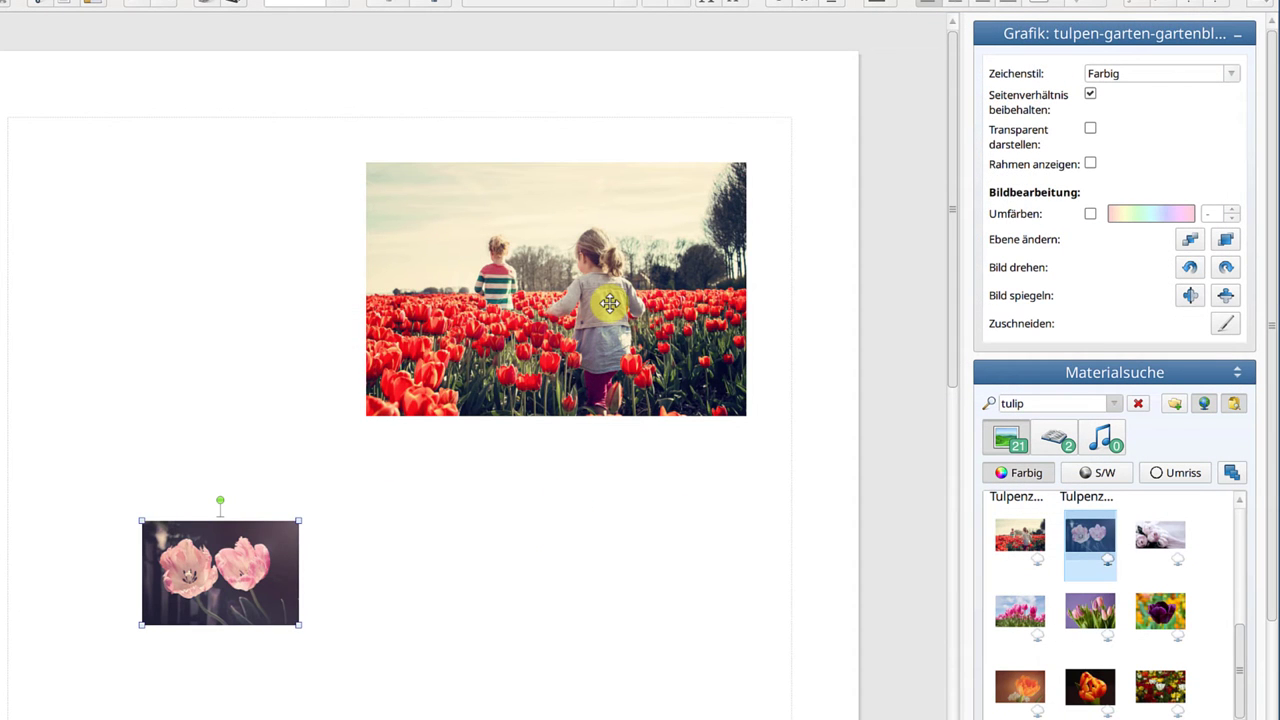
{"action": "left_click", "coordinate": [610, 303], "text": "shift"}
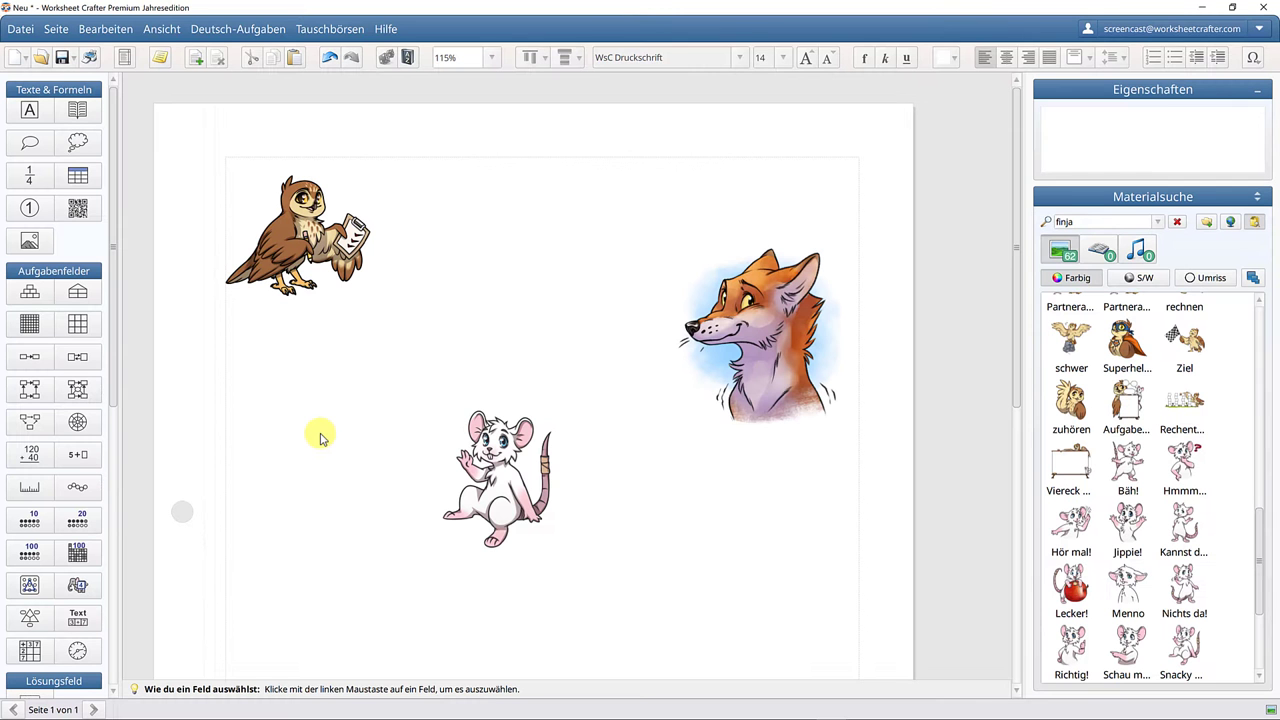
Select the owl, mouse and fox pictures together and align them on their top edges
{"action": "left_click_drag", "start_coordinate": [197, 139], "coordinate": [894, 600]}
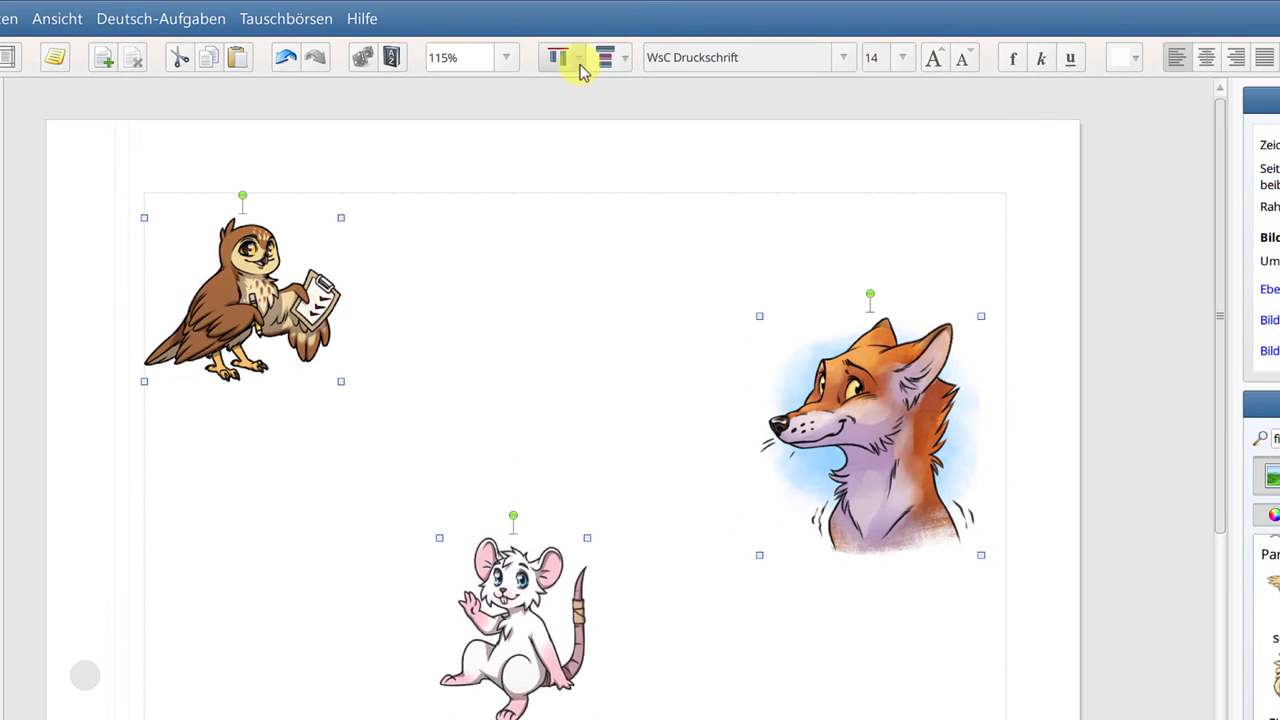
{"action": "left_click", "coordinate": [546, 62]}
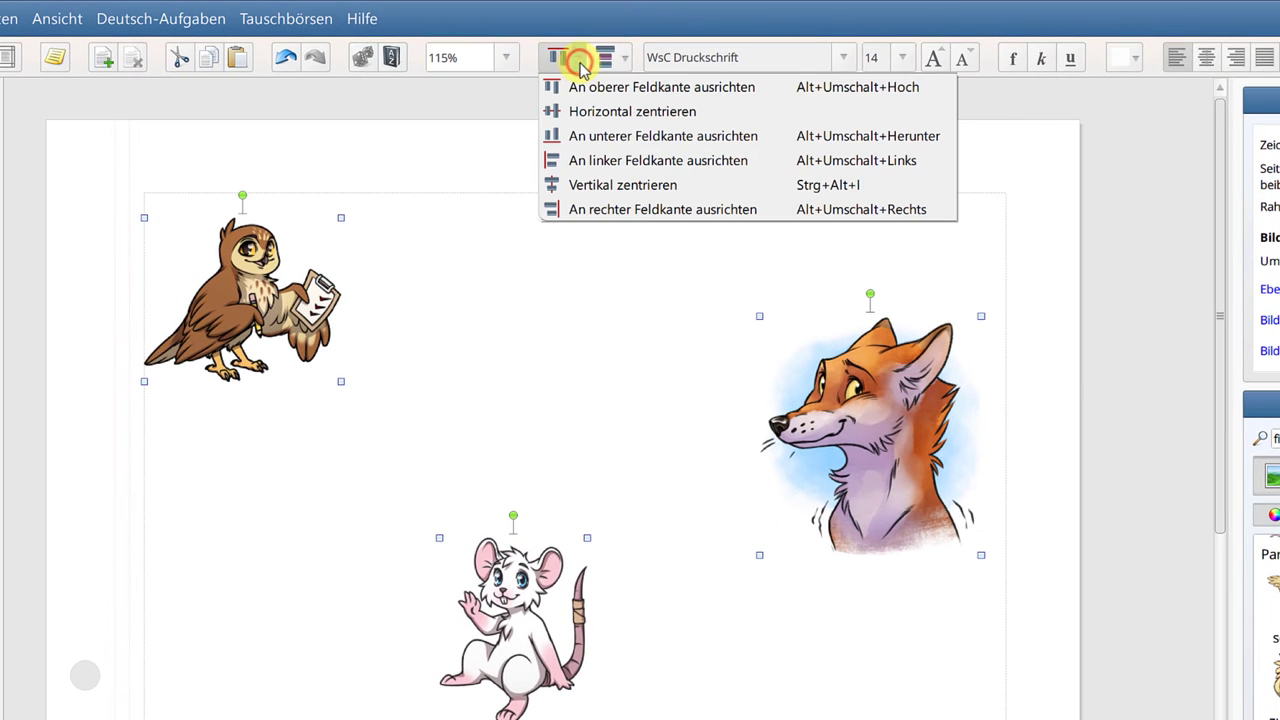
{"action": "left_click", "coordinate": [687, 90]}
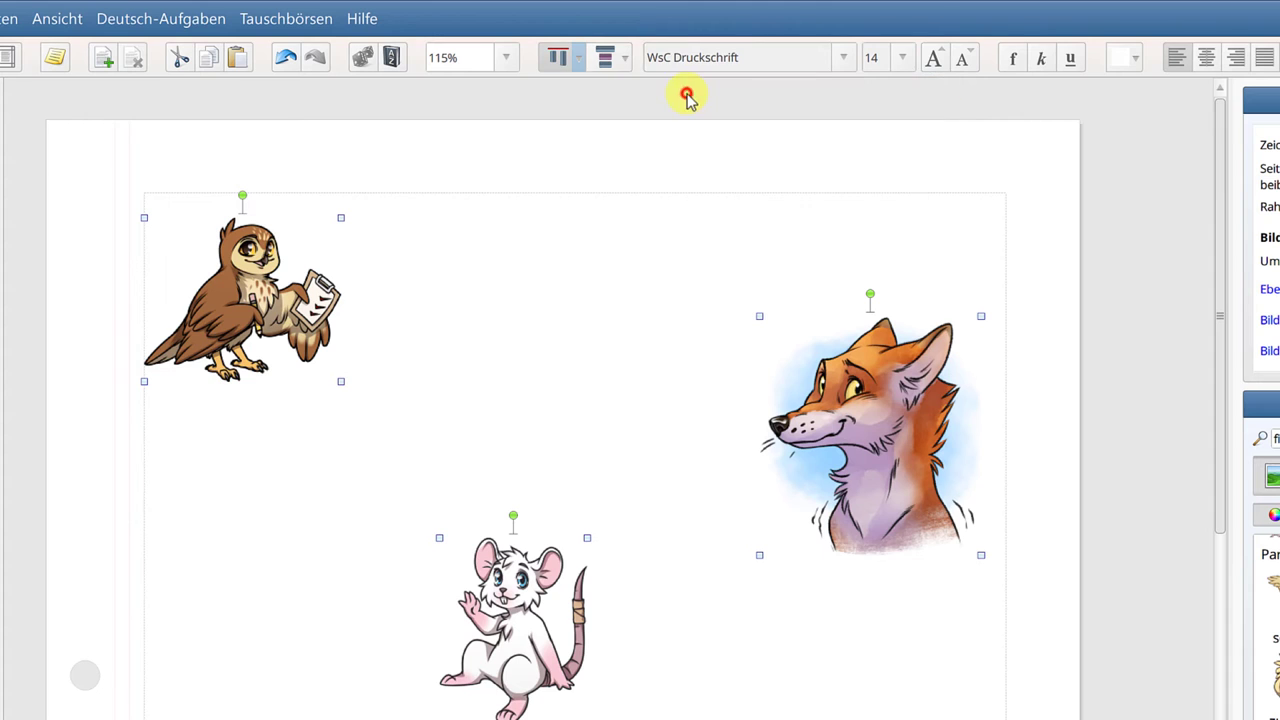
{"action": "left_click", "coordinate": [731, 568]}
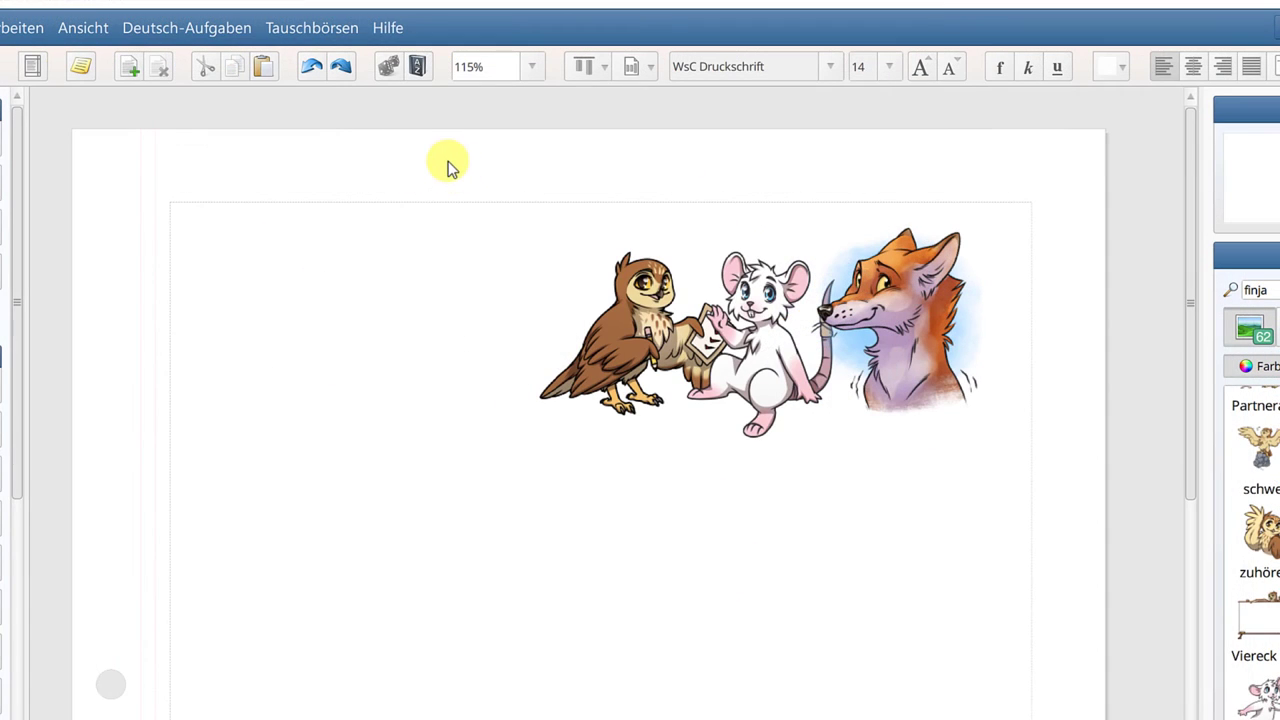
Select the owl, mouse and fox pictures and distribute them horizontally across the page
{"action": "left_click_drag", "start_coordinate": [449, 163], "coordinate": [1074, 486]}
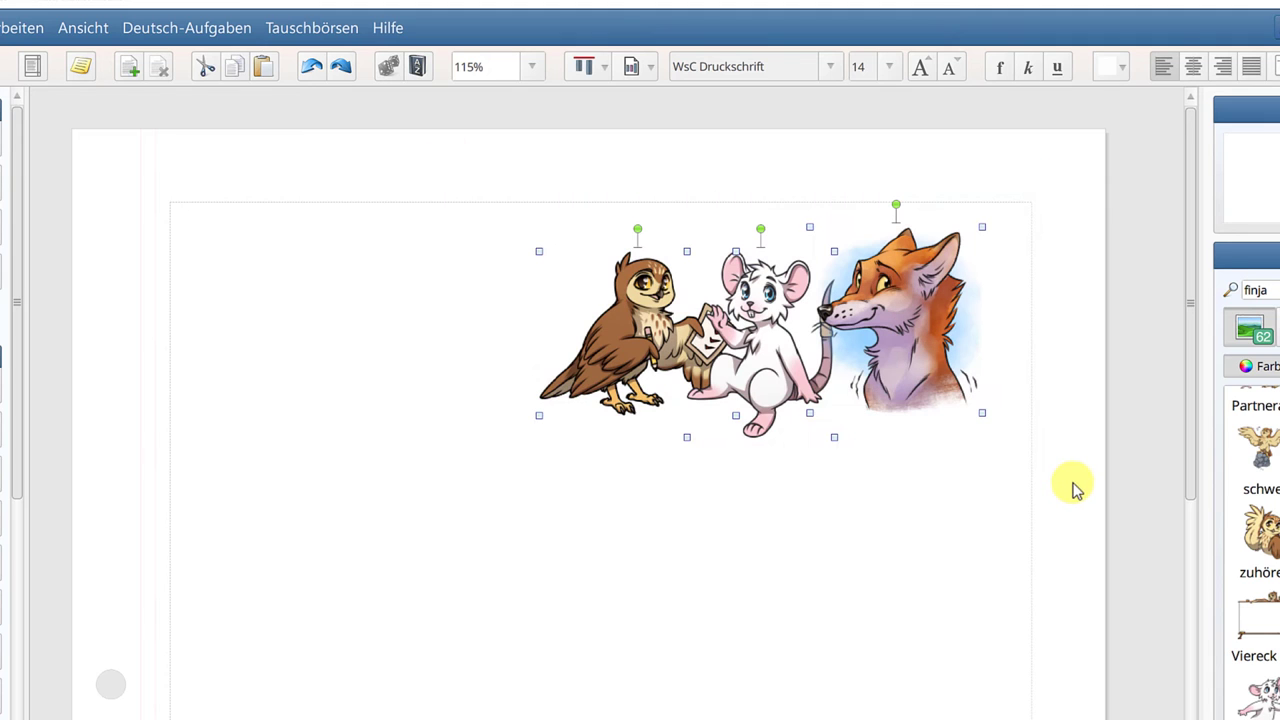
{"action": "left_click", "coordinate": [649, 67]}
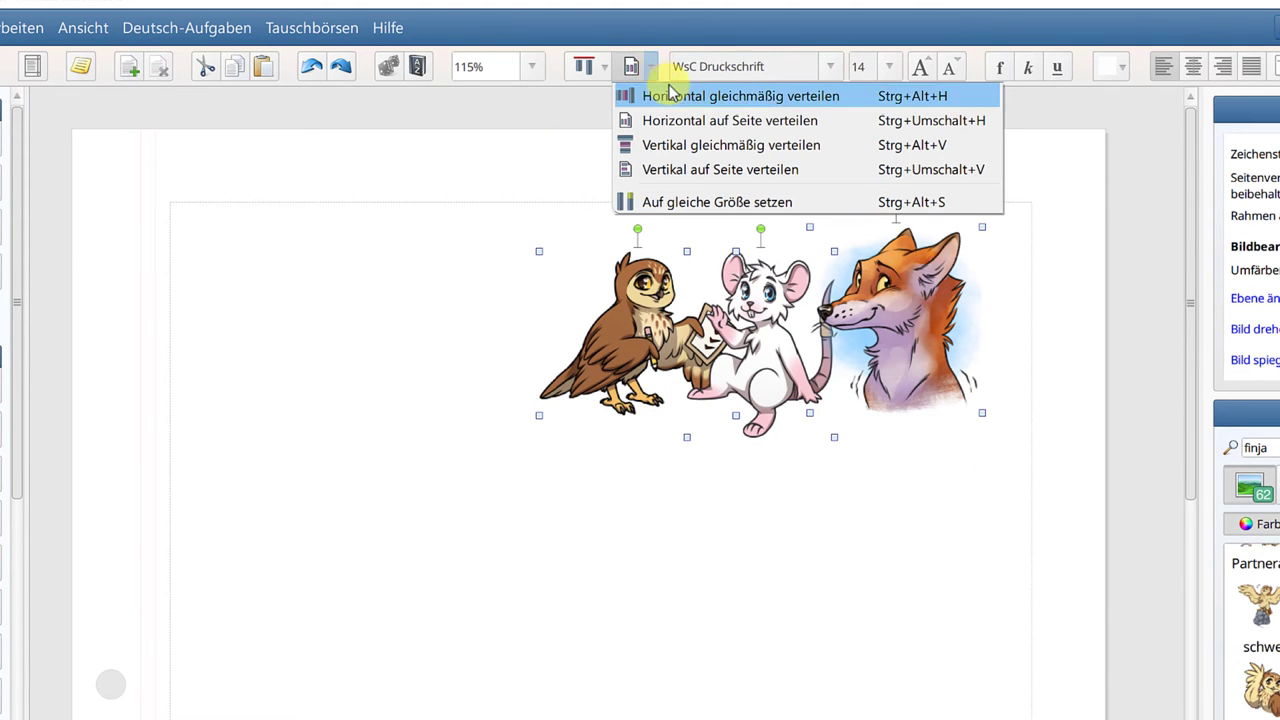
{"action": "left_click", "coordinate": [718, 121]}
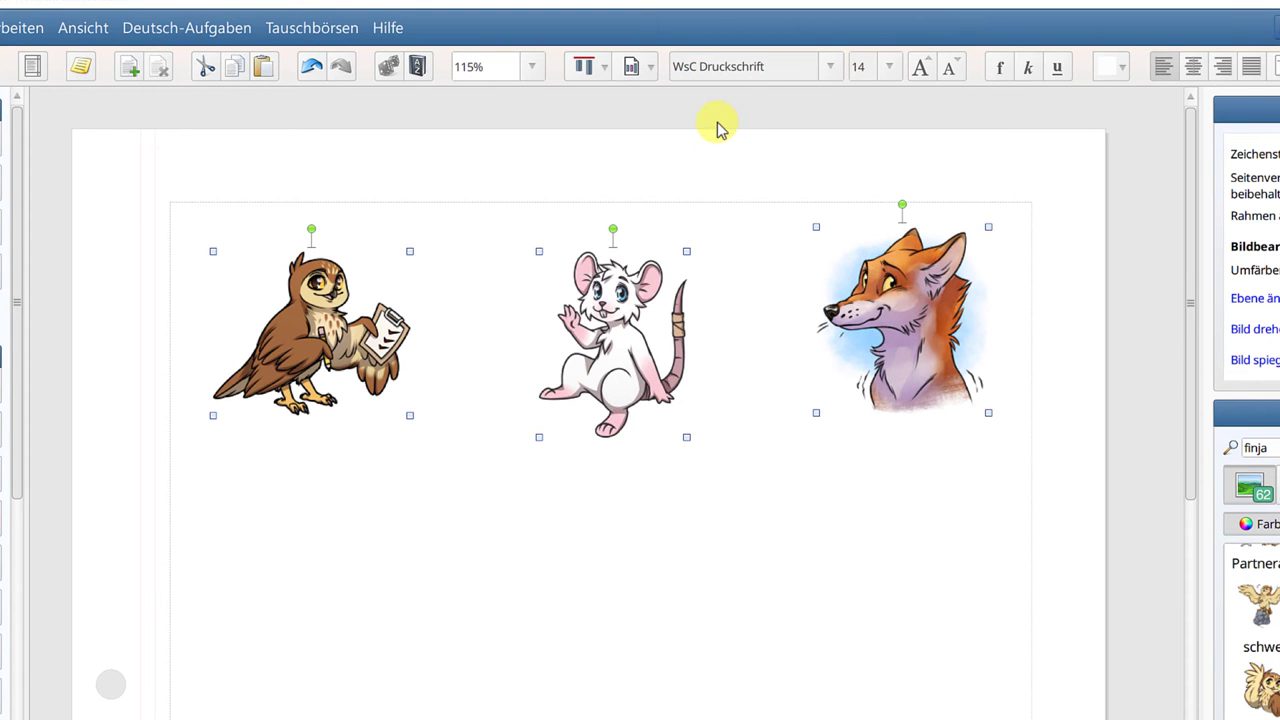
{"action": "left_click", "coordinate": [791, 518]}
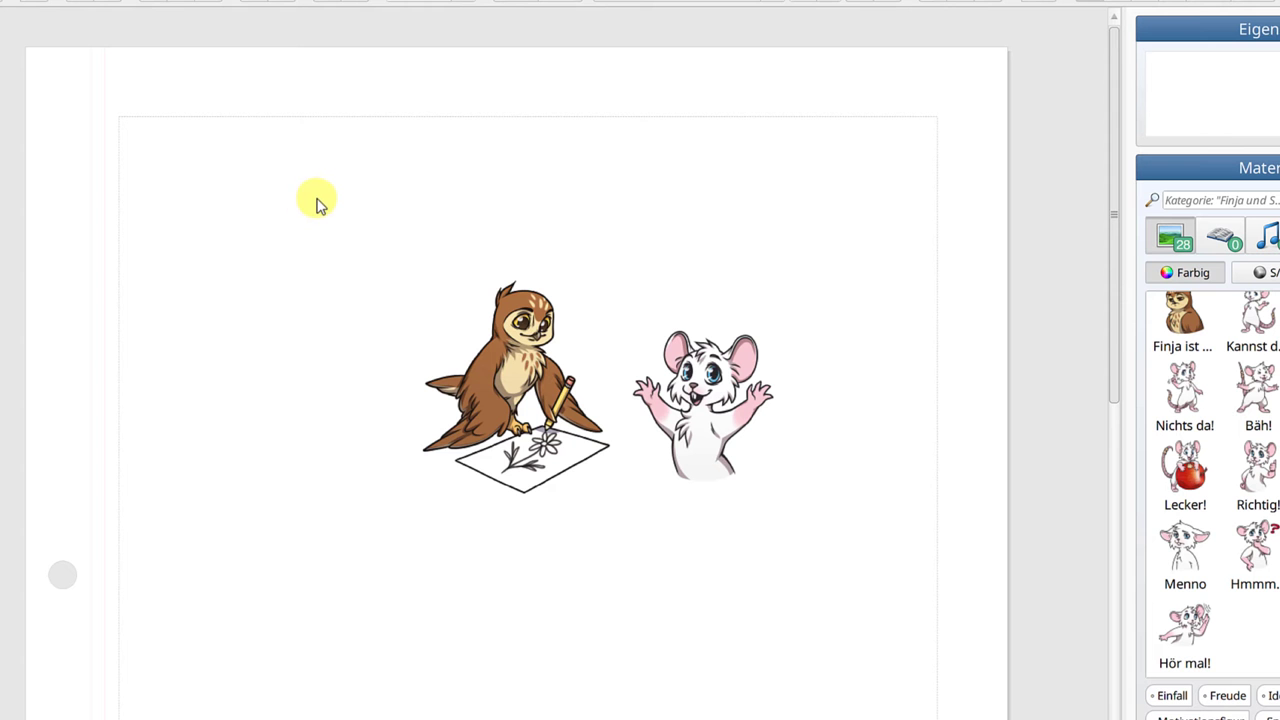
Select the drawing owl and the waving mouse pictures and group them
{"action": "left_click_drag", "start_coordinate": [314, 200], "coordinate": [889, 569]}
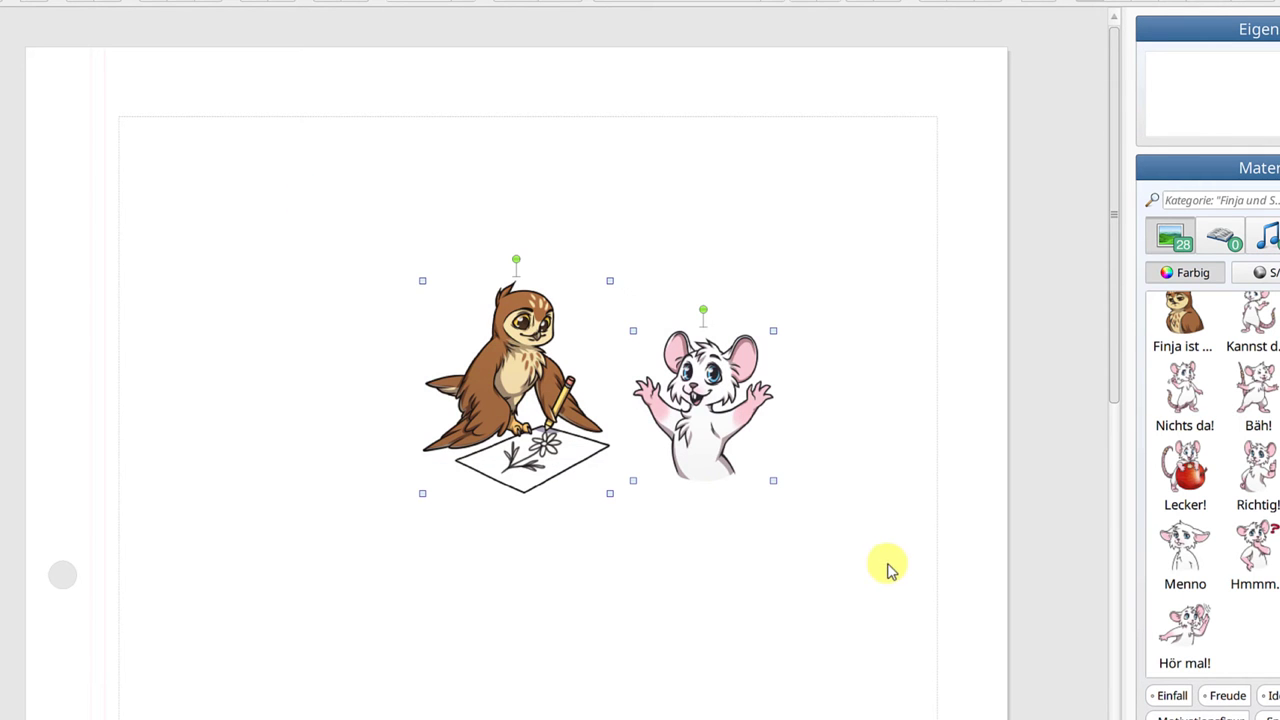
{"action": "right_click", "coordinate": [698, 397]}
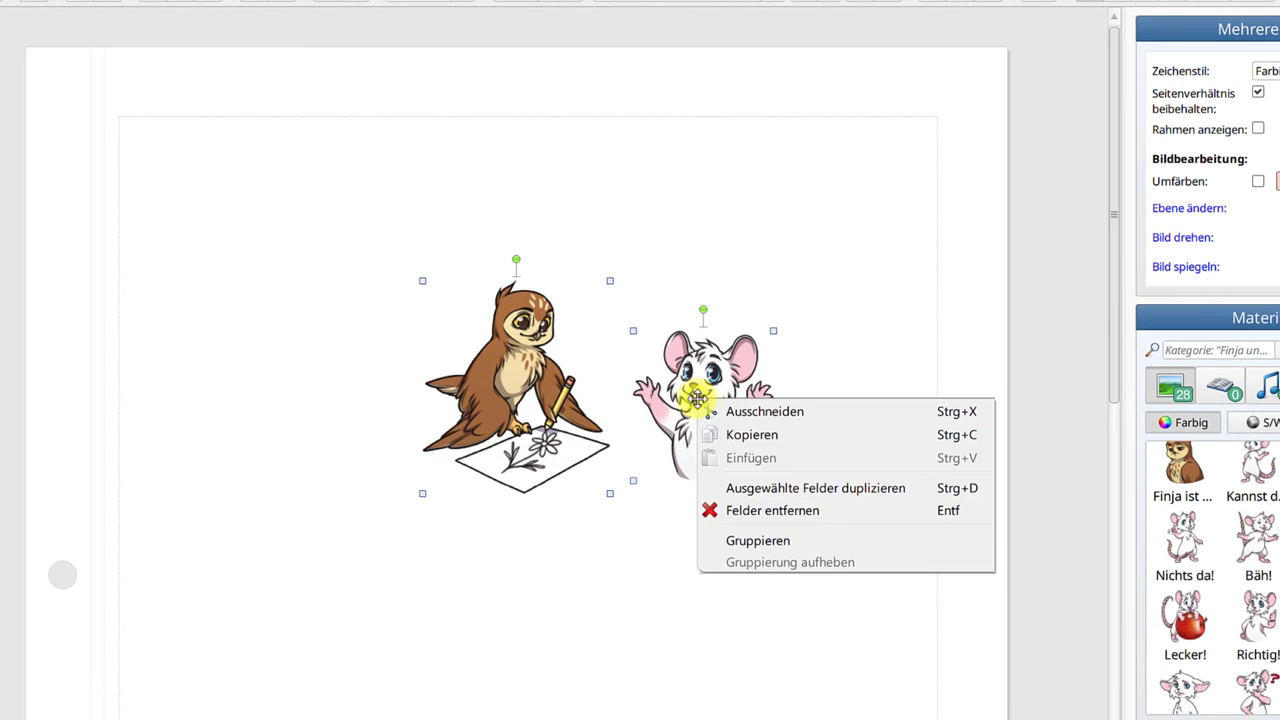
{"action": "left_click", "coordinate": [805, 545]}
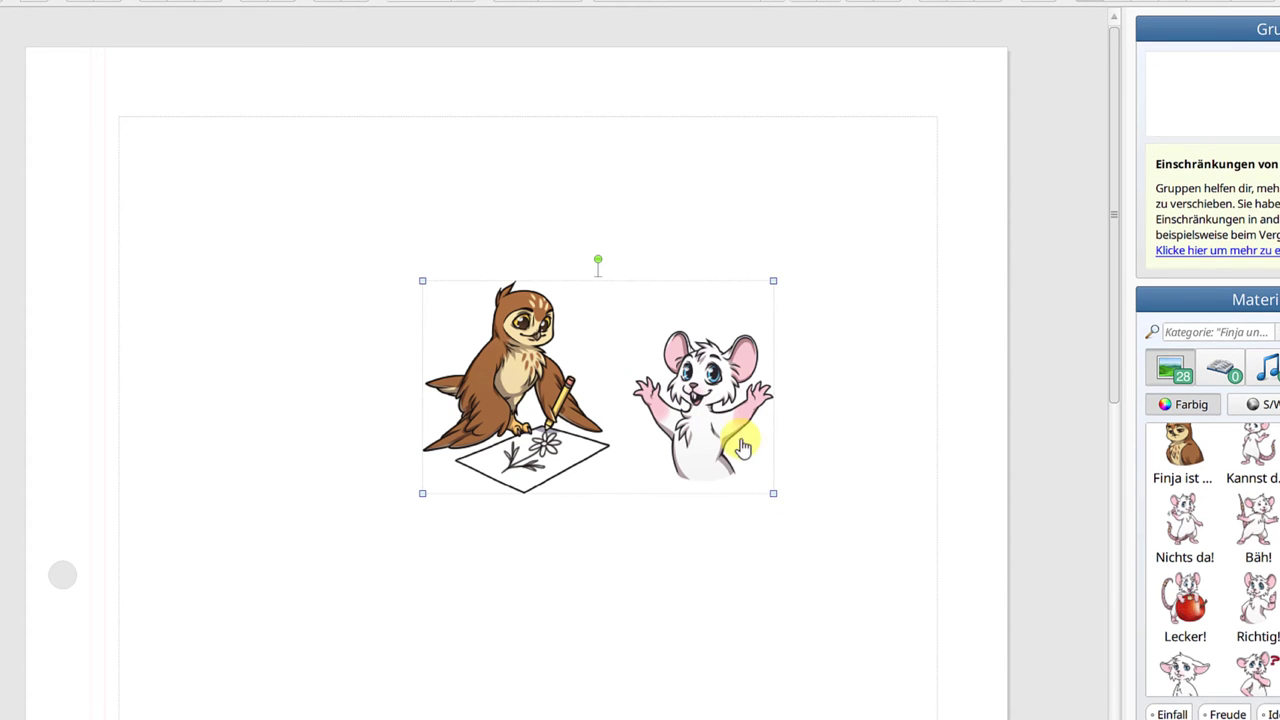
Move the owl and mouse group up and slightly right, and enlarge it to about one and a half times its size
{"action": "left_click_drag", "start_coordinate": [737, 446], "coordinate": [750, 282]}
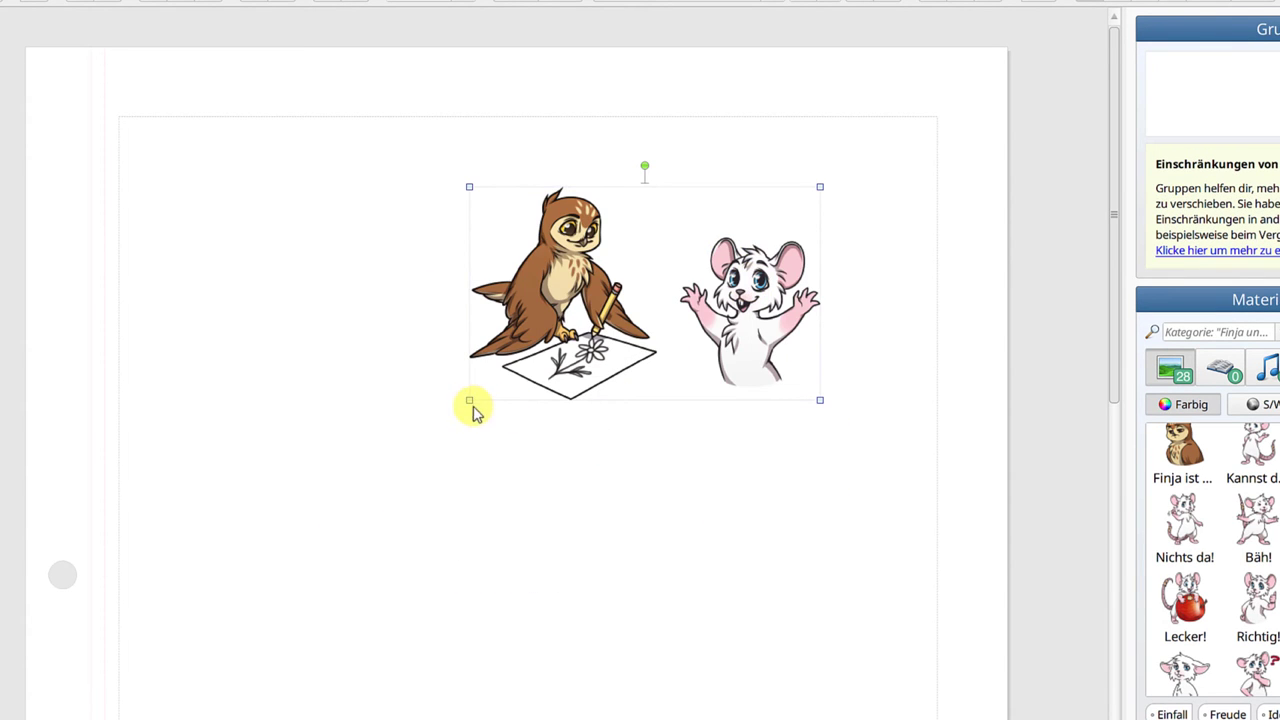
{"action": "left_click_drag", "start_coordinate": [470, 402], "coordinate": [272, 530]}
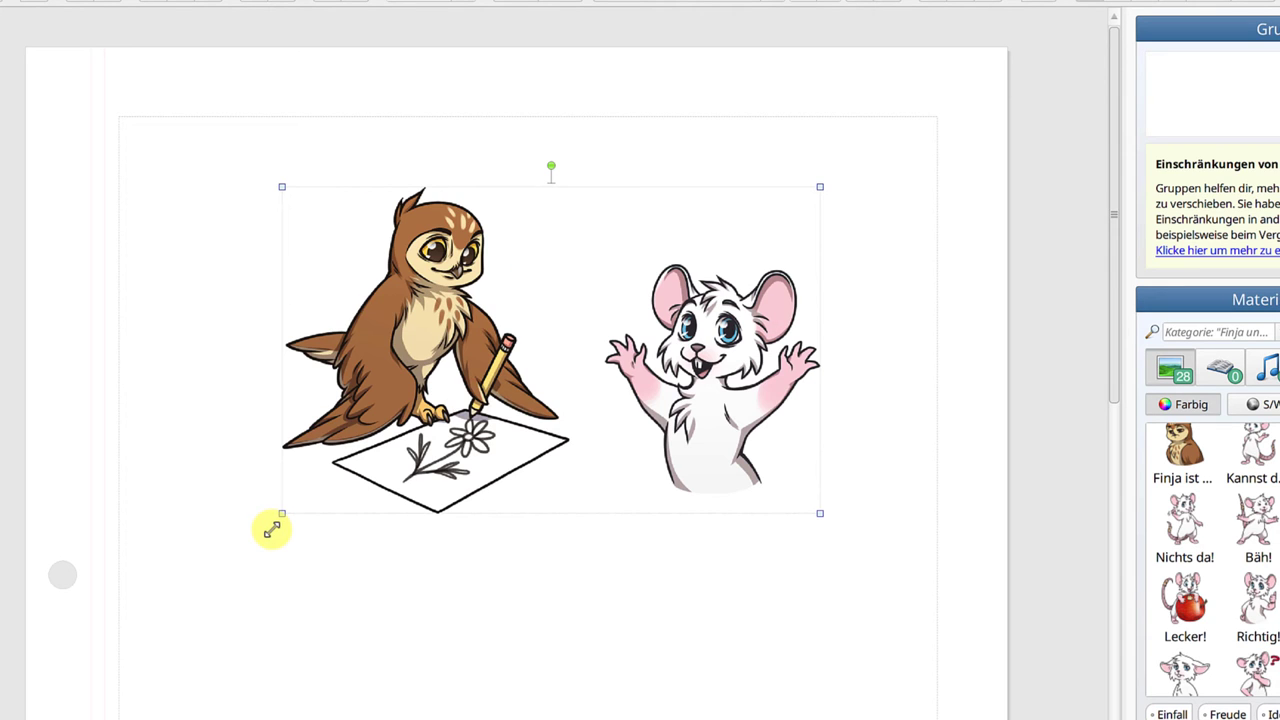
Ungroup the drawing owl and waving mouse pictures
{"action": "right_click", "coordinate": [673, 393]}
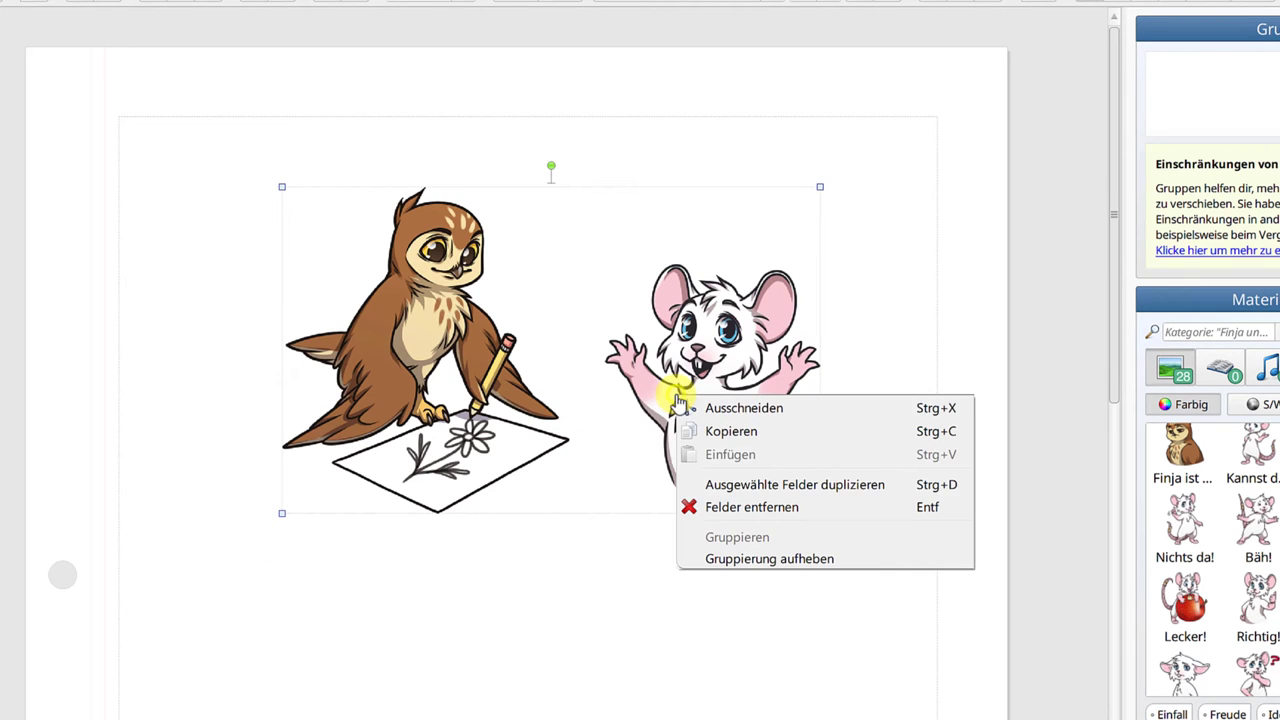
{"action": "left_click", "coordinate": [797, 560]}
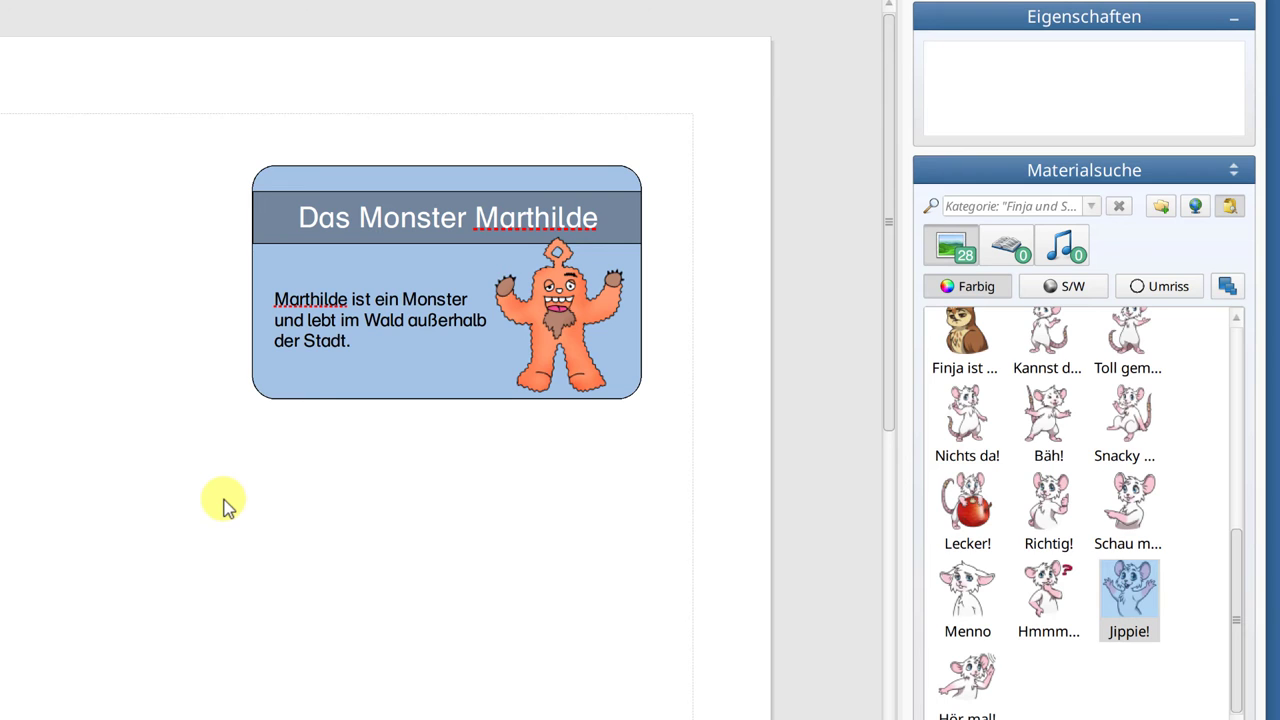
Select the description text, the monster picture and the title bar of the "Das Monster Marthilde" card together
{"action": "left_click", "coordinate": [318, 343]}
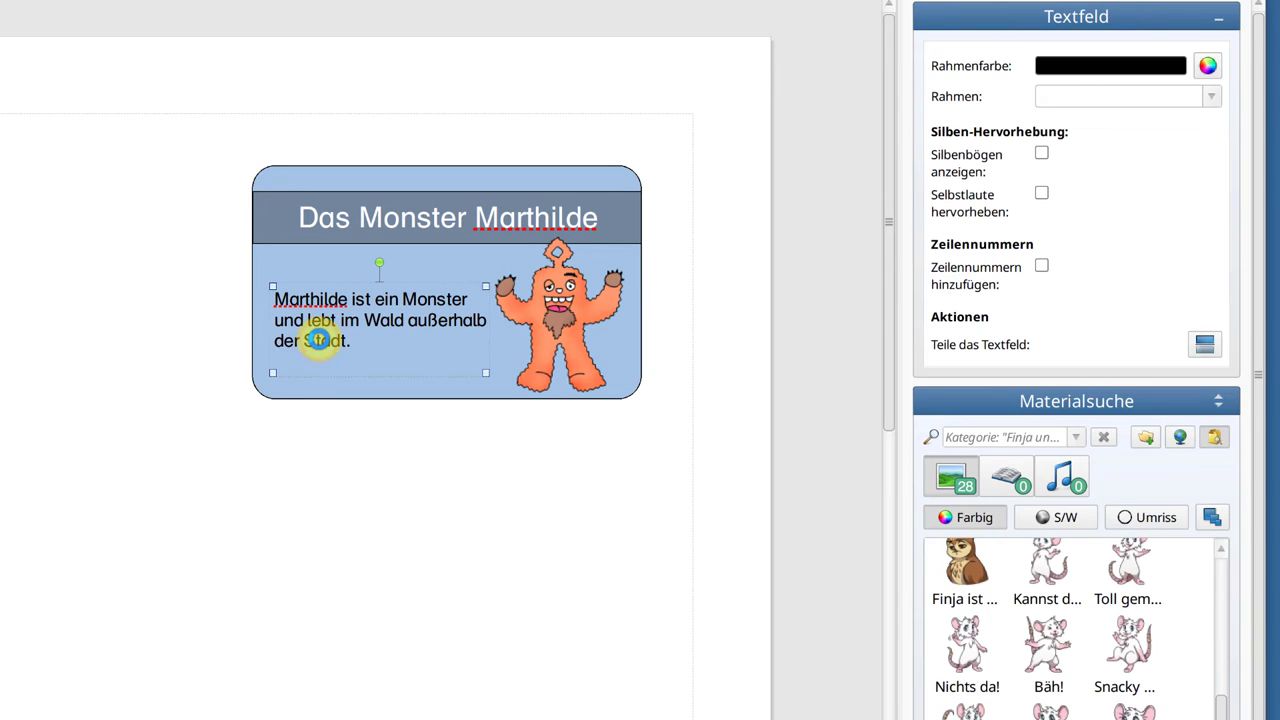
{"action": "left_click", "coordinate": [578, 336], "text": "ctrl"}
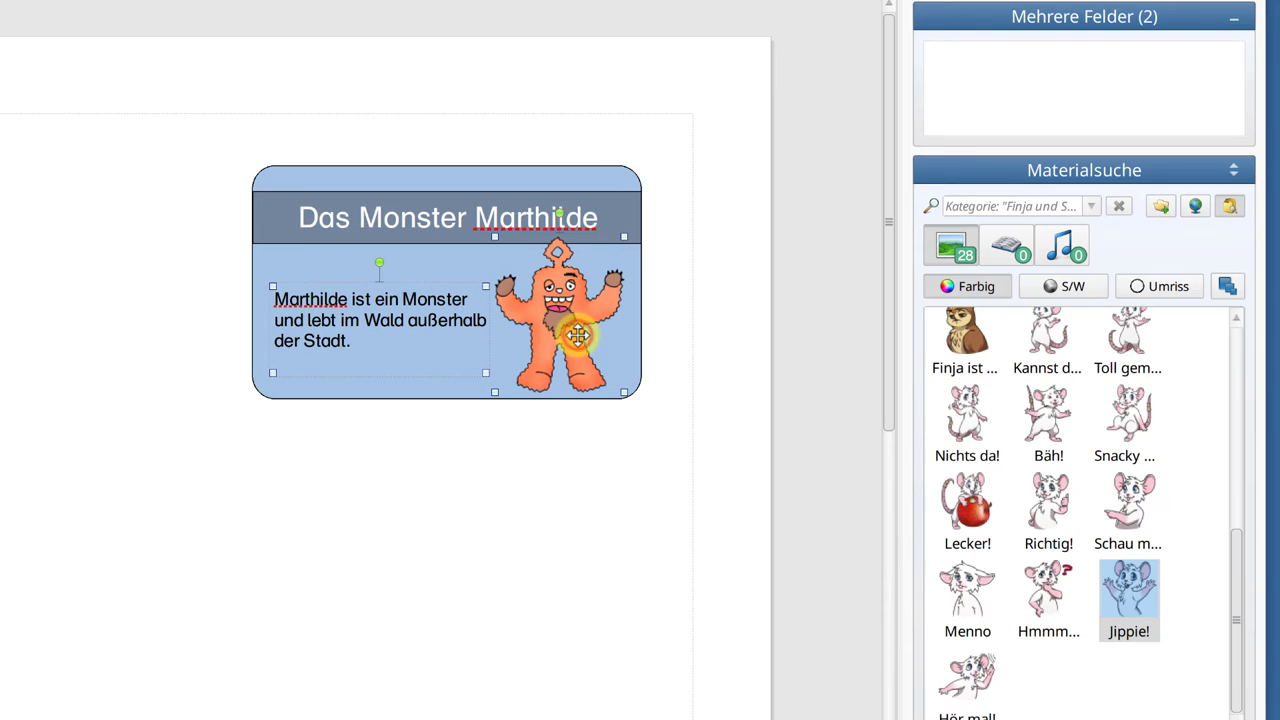
{"action": "left_click", "coordinate": [583, 218], "text": "ctrl"}
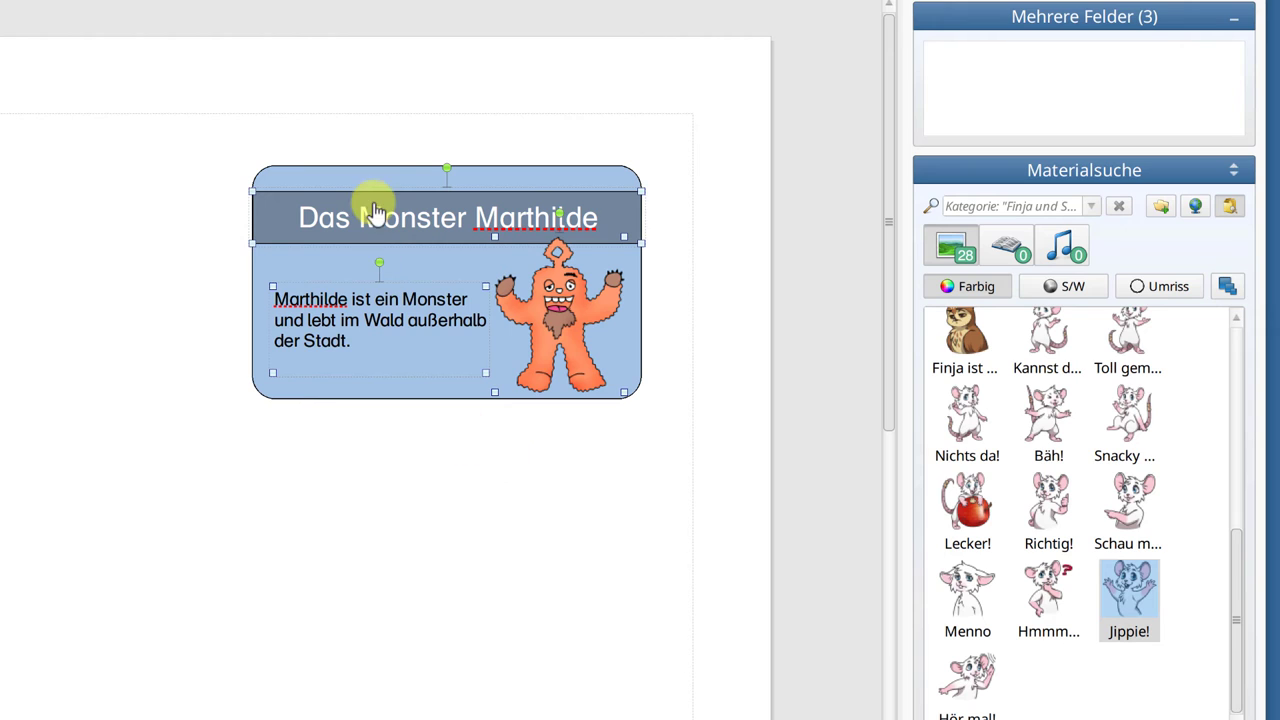
{"action": "left_click_drag", "start_coordinate": [180, 140], "coordinate": [540, 340]}
{"action": "left_click_drag", "start_coordinate": [158, 304], "coordinate": [520, 490]}
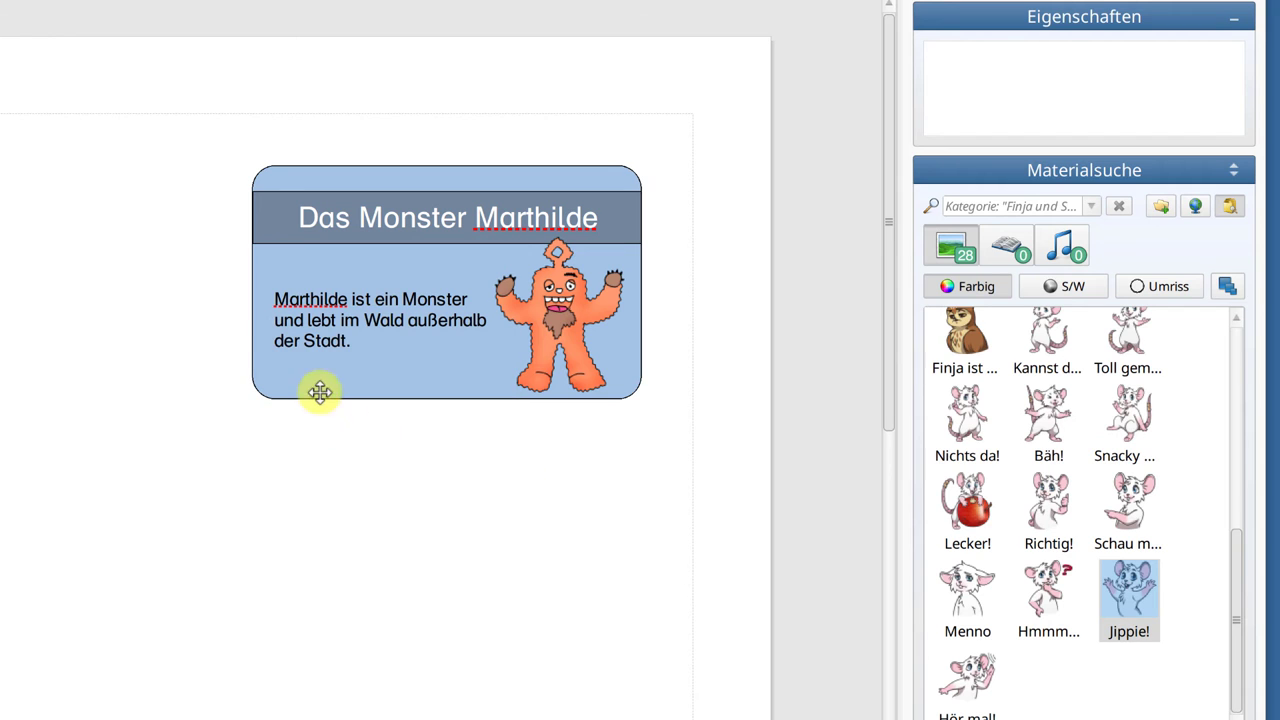
Select all elements of the "Das Monster Marthilde" card, including its blue background, and group them
{"action": "left_click_drag", "start_coordinate": [191, 130], "coordinate": [687, 452]}
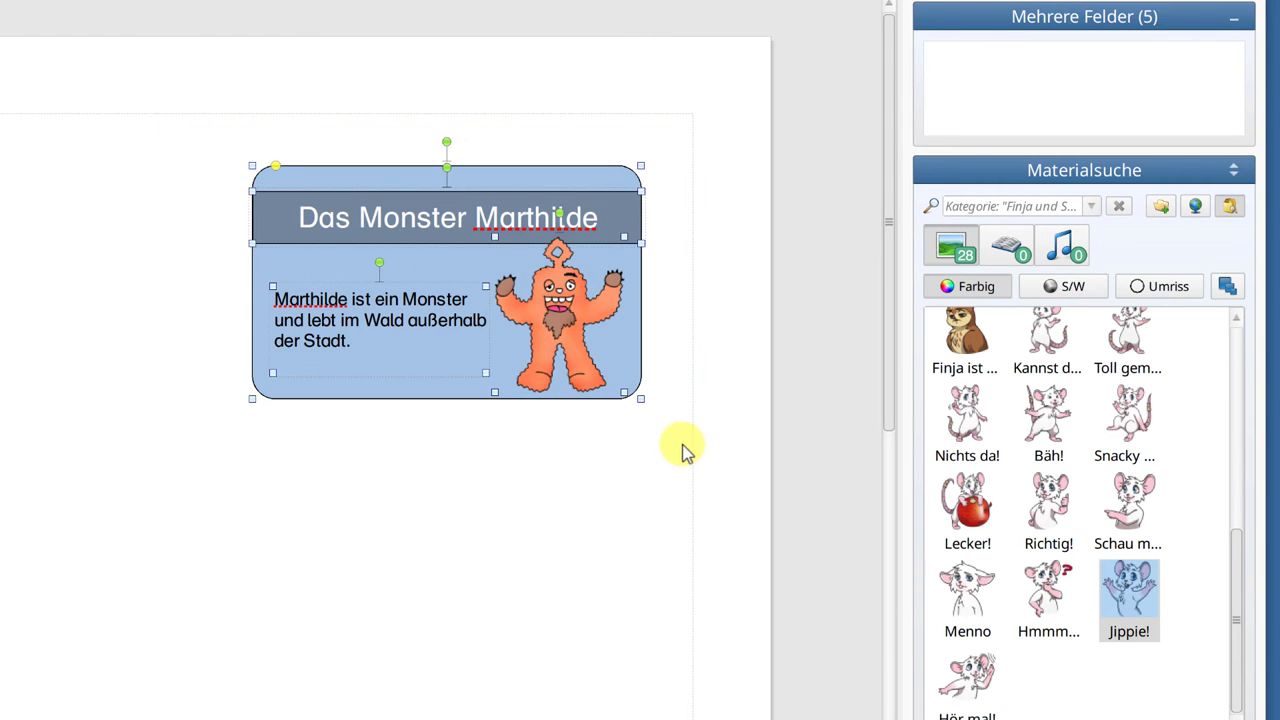
{"action": "right_click", "coordinate": [535, 330]}
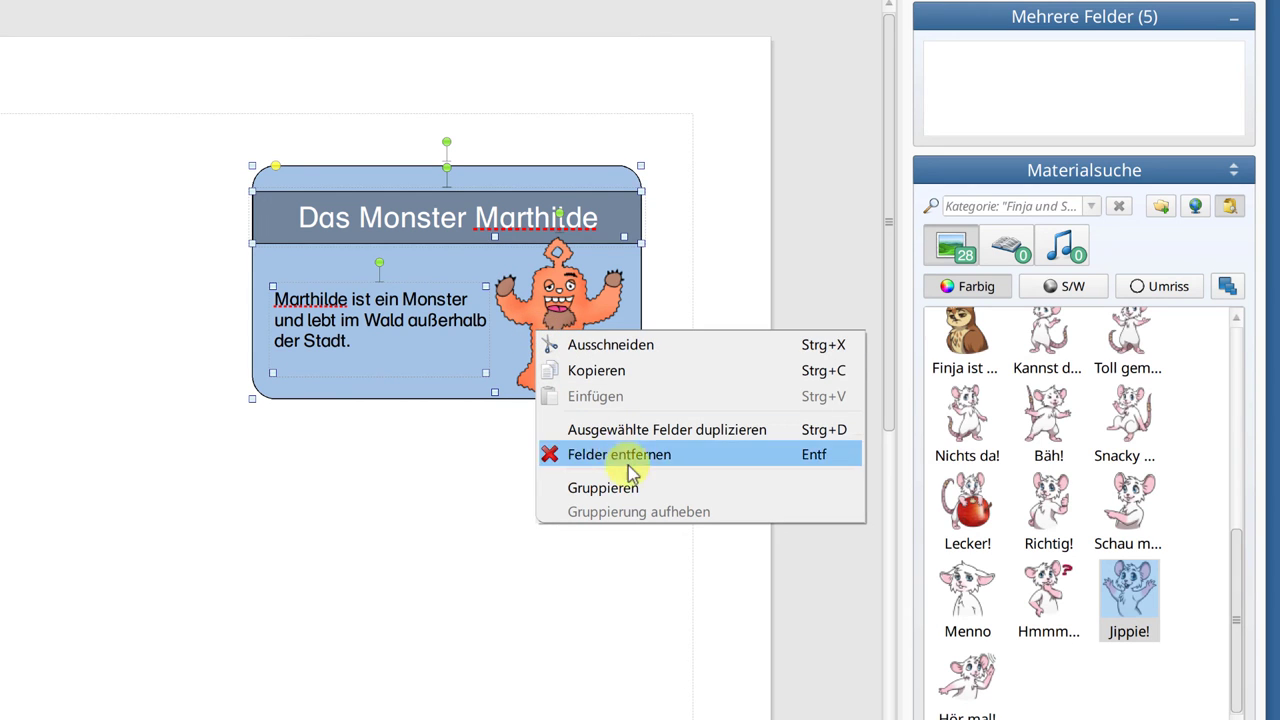
{"action": "left_click", "coordinate": [603, 487]}
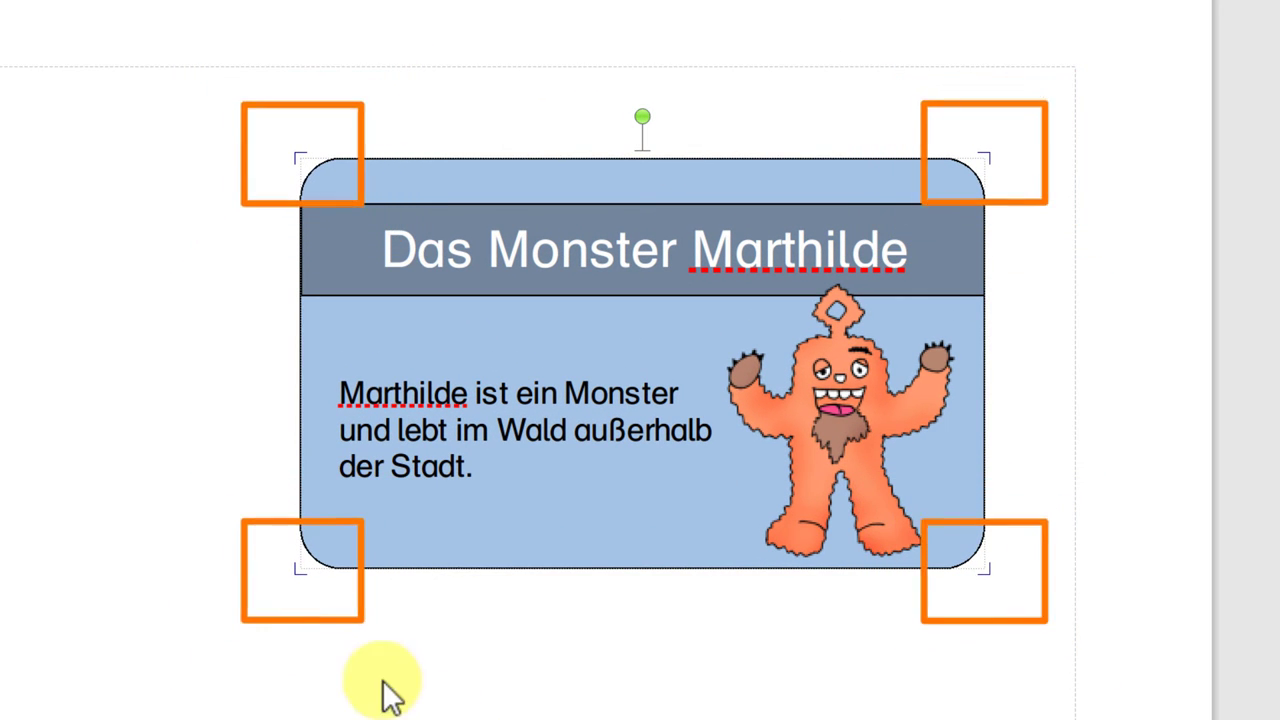
Try to enlarge the grouped monster card from its lower-left corner
{"action": "left_click_drag", "start_coordinate": [298, 569], "coordinate": [235, 606]}
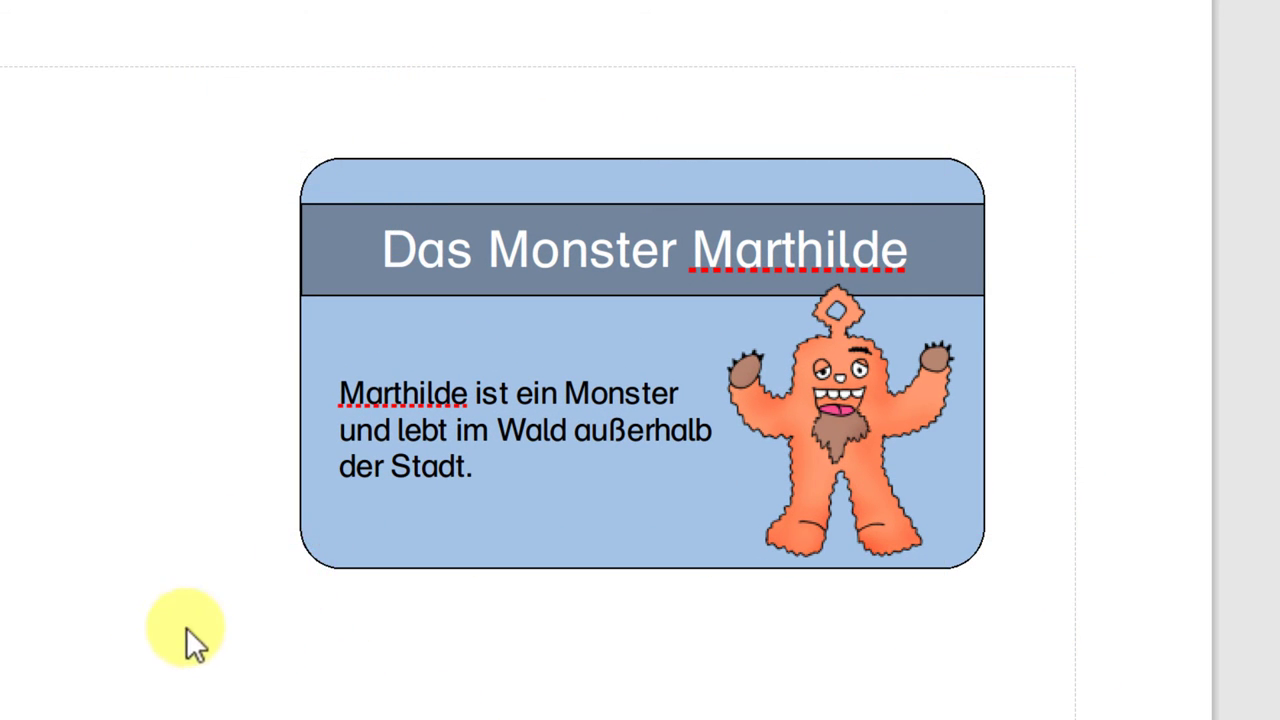
{"action": "left_click", "coordinate": [322, 522]}
{"action": "left_click_drag", "start_coordinate": [300, 557], "coordinate": [195, 648]}
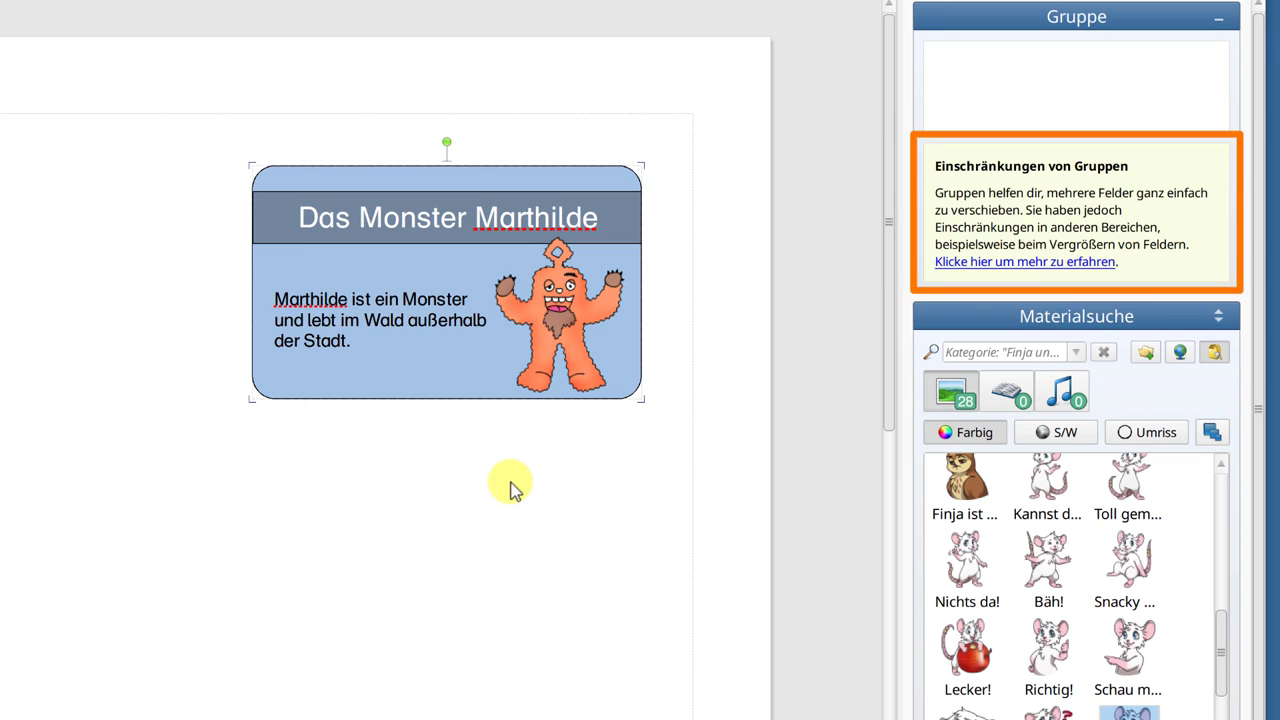
Ungroup the monster card and group its elements again
{"action": "right_click", "coordinate": [492, 350]}
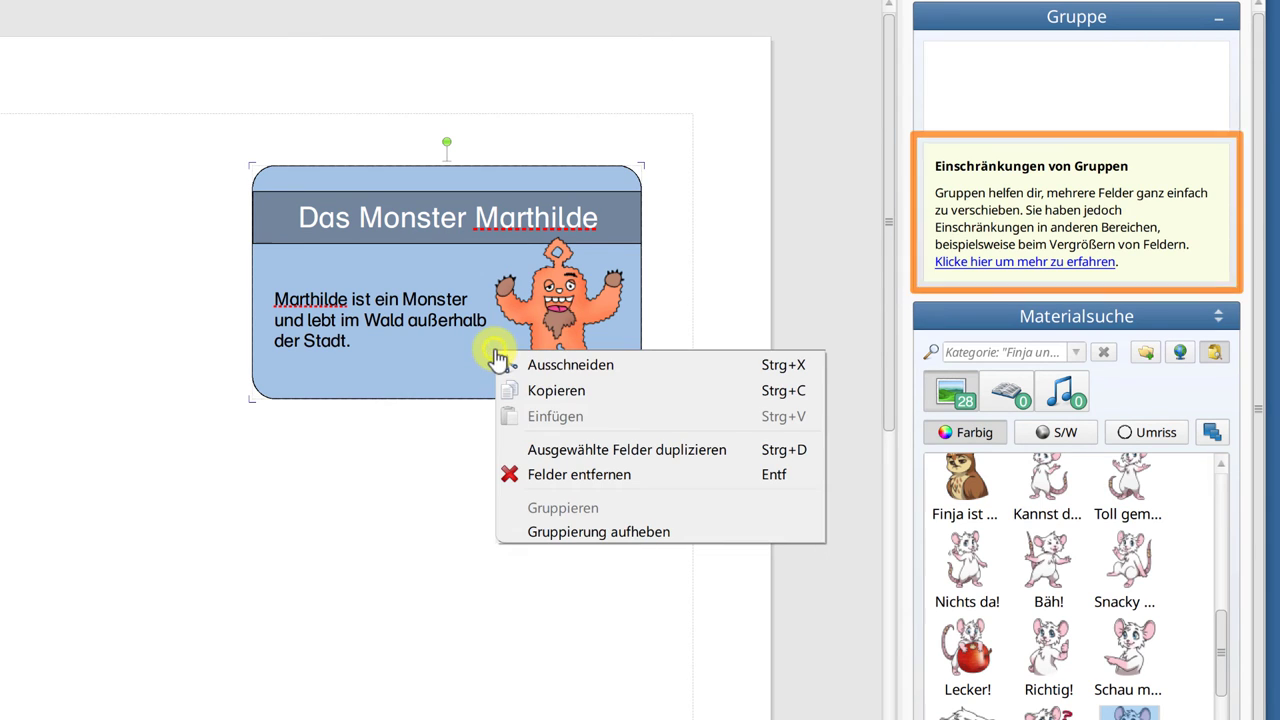
{"action": "left_click", "coordinate": [597, 532]}
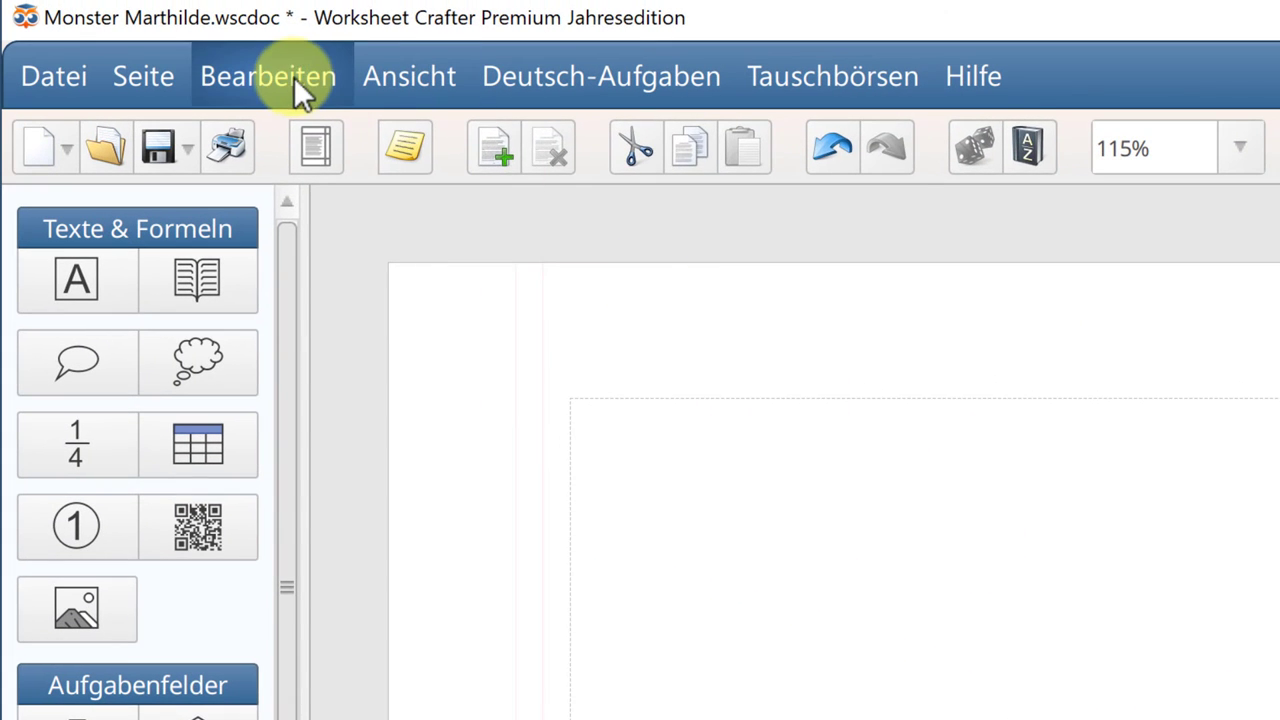
{"action": "left_click", "coordinate": [292, 76]}
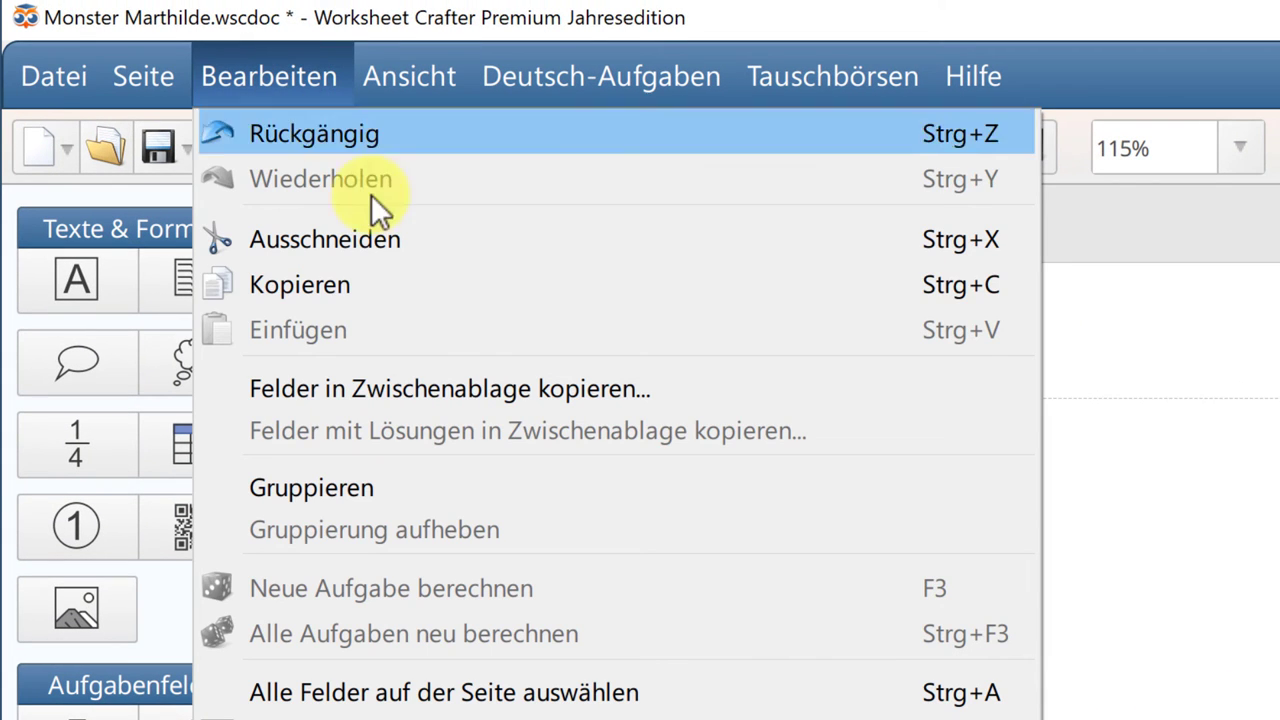
{"action": "left_click", "coordinate": [514, 489]}
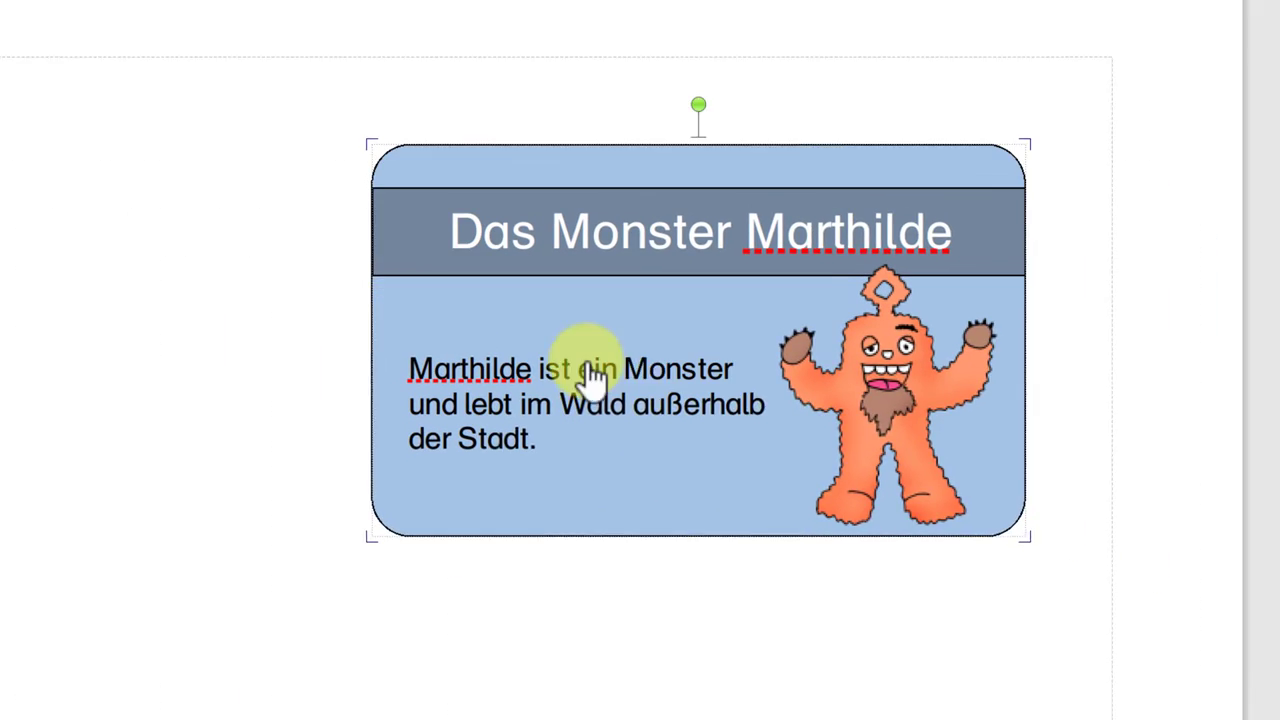
Break the monster card's group back into separate elements and select only the description text
{"action": "right_click", "coordinate": [507, 335]}
{"action": "left_click", "coordinate": [720, 628]}
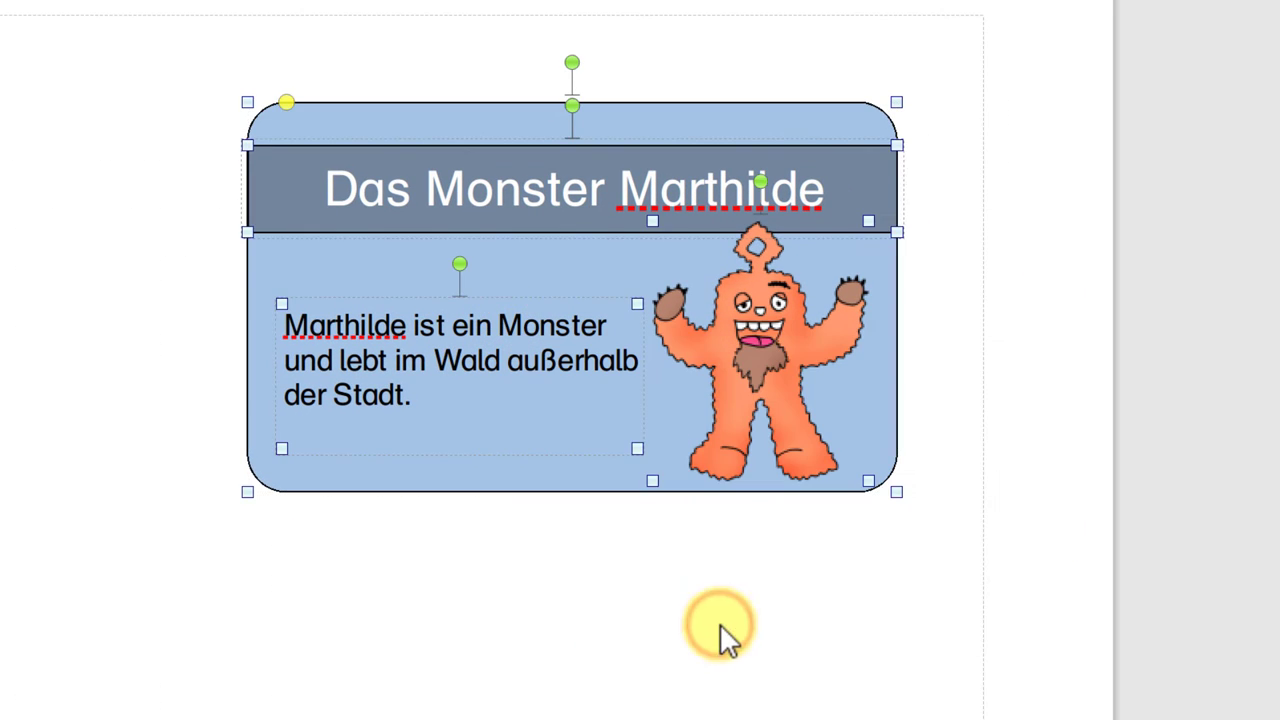
{"action": "left_click", "coordinate": [514, 376]}
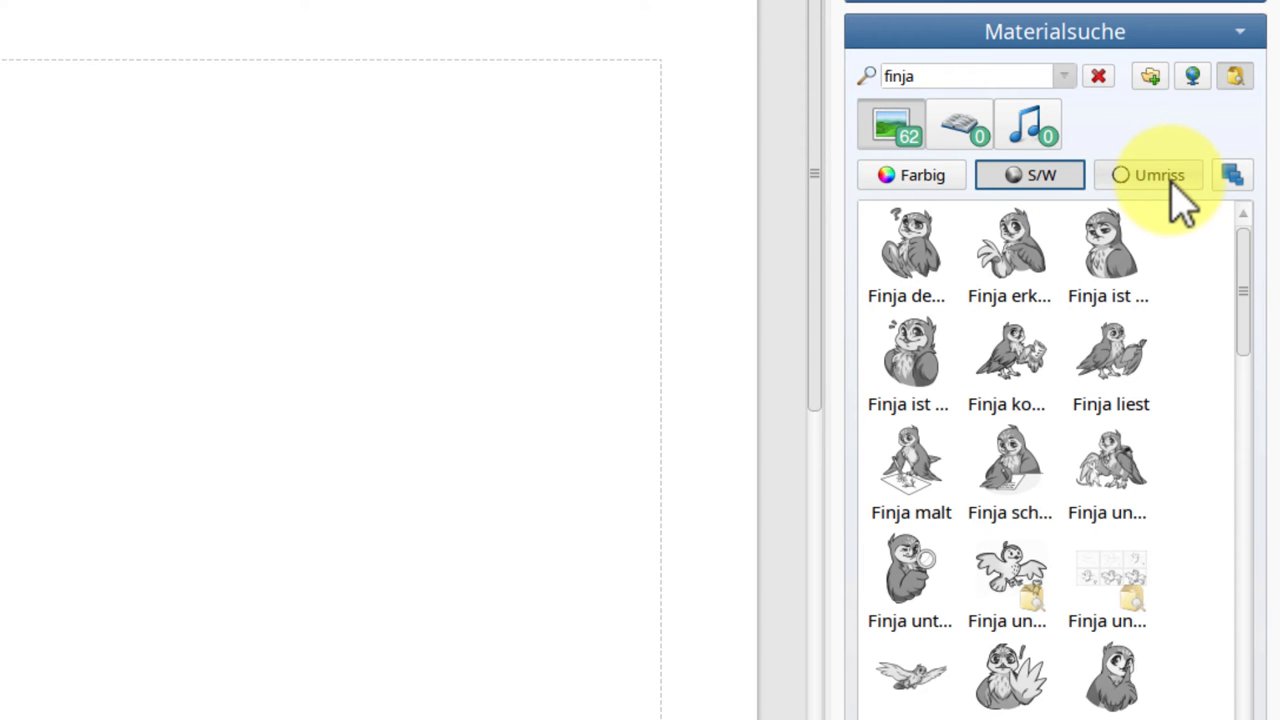
Show the "finja" search results as outline drawings and place the "Jippie!" mouse on the page
{"action": "left_click", "coordinate": [1170, 178]}
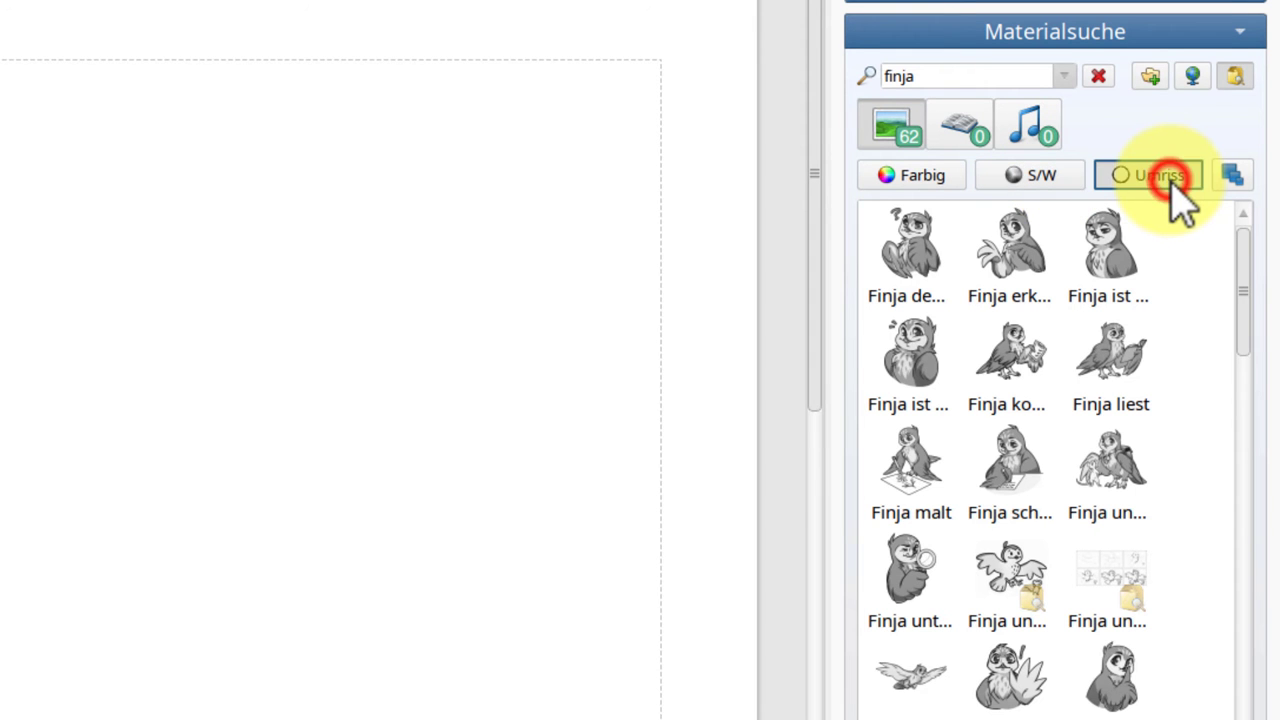
{"action": "scroll", "coordinate": [1143, 337], "scroll_direction": "down", "scroll_amount": 10}
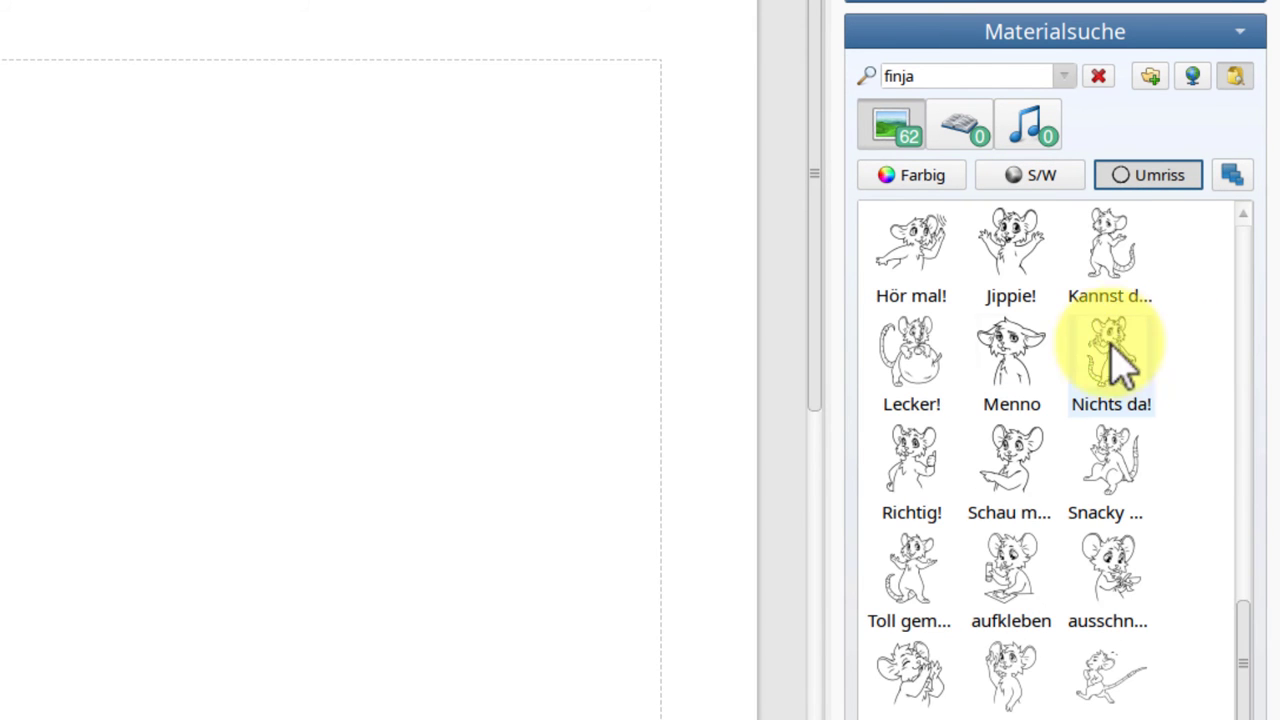
{"action": "left_click_drag", "start_coordinate": [1023, 263], "coordinate": [483, 272]}
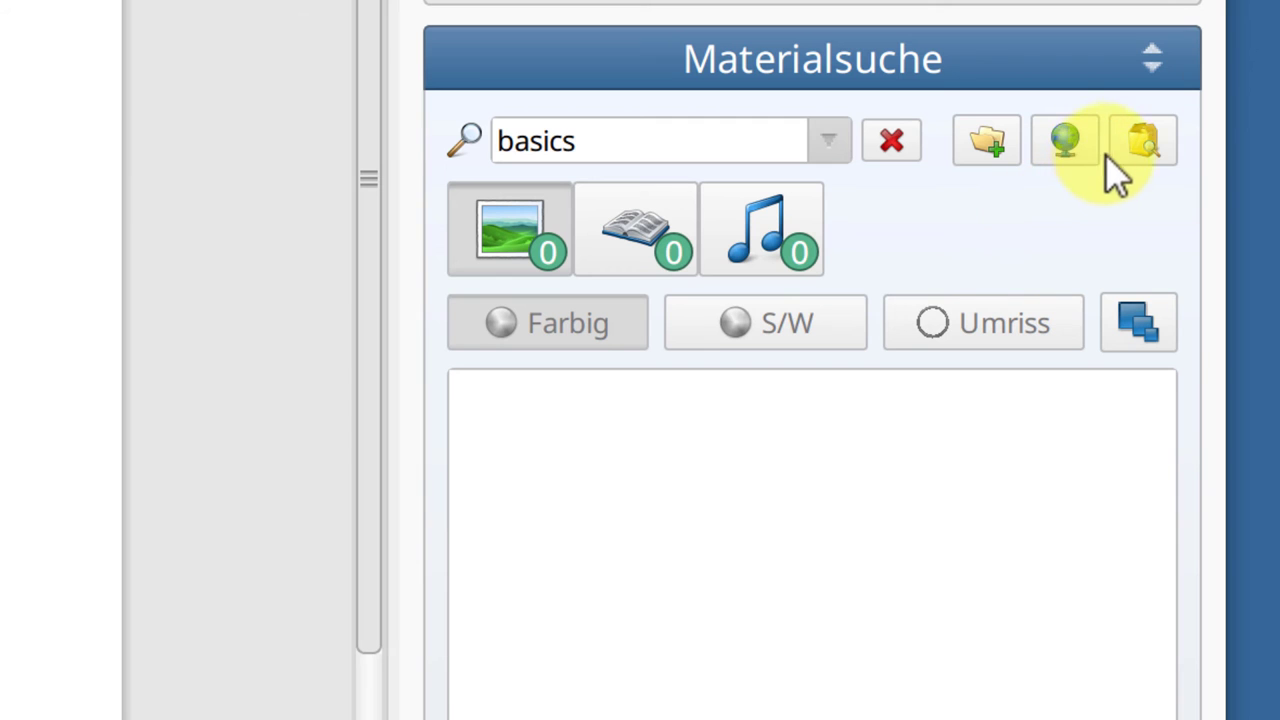
Include material previews in the "basics" search and install the Basics material package from the dolphin picture
{"action": "left_click", "coordinate": [1132, 142]}
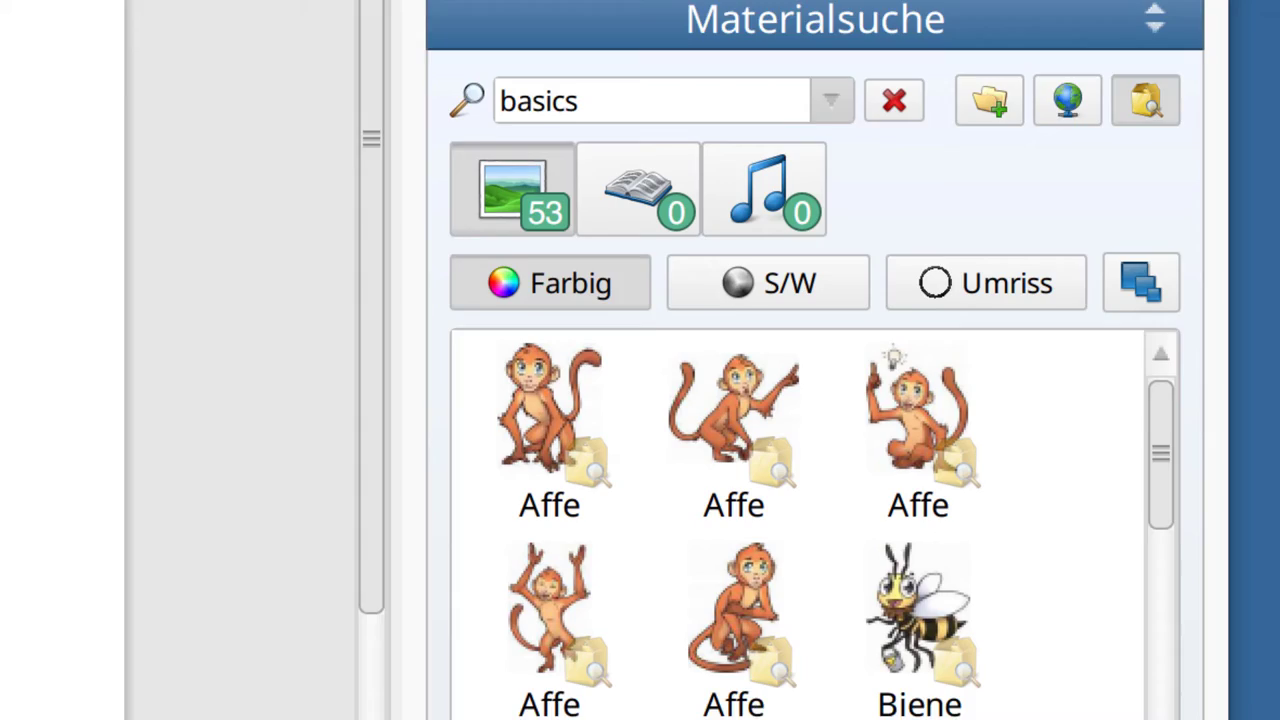
{"action": "left_click", "coordinate": [648, 334]}
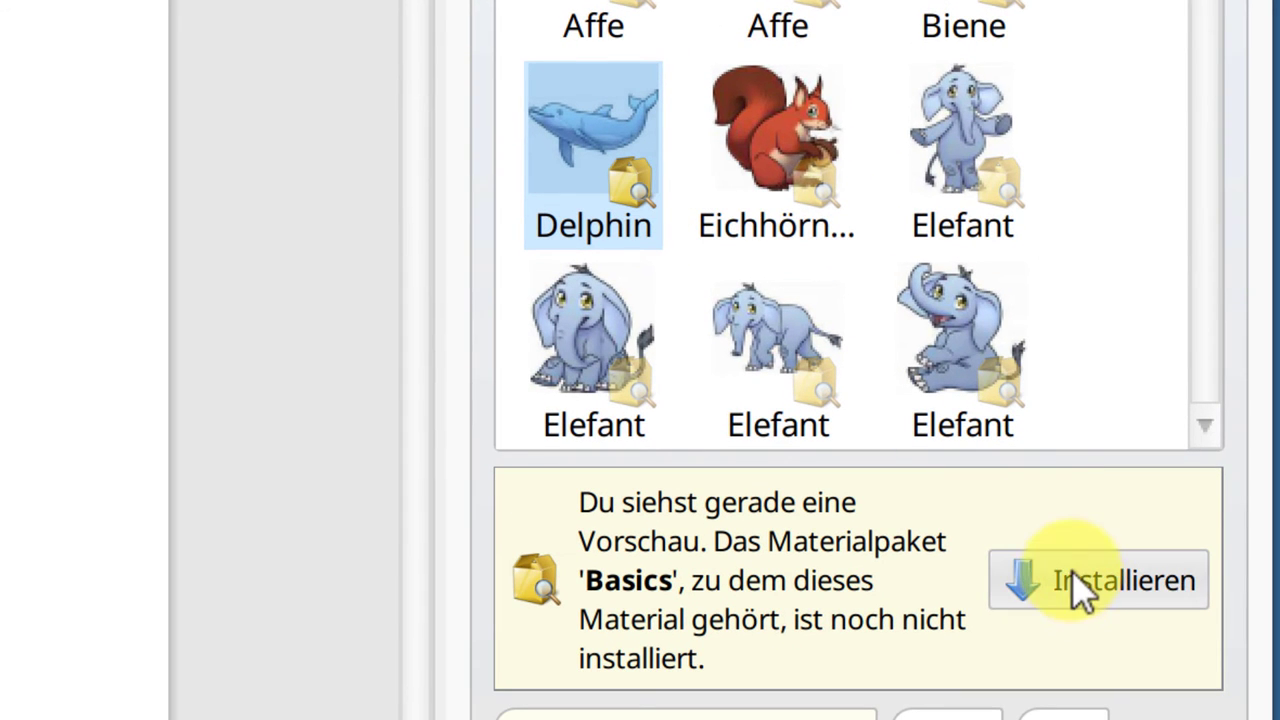
{"action": "left_click", "coordinate": [1060, 586]}
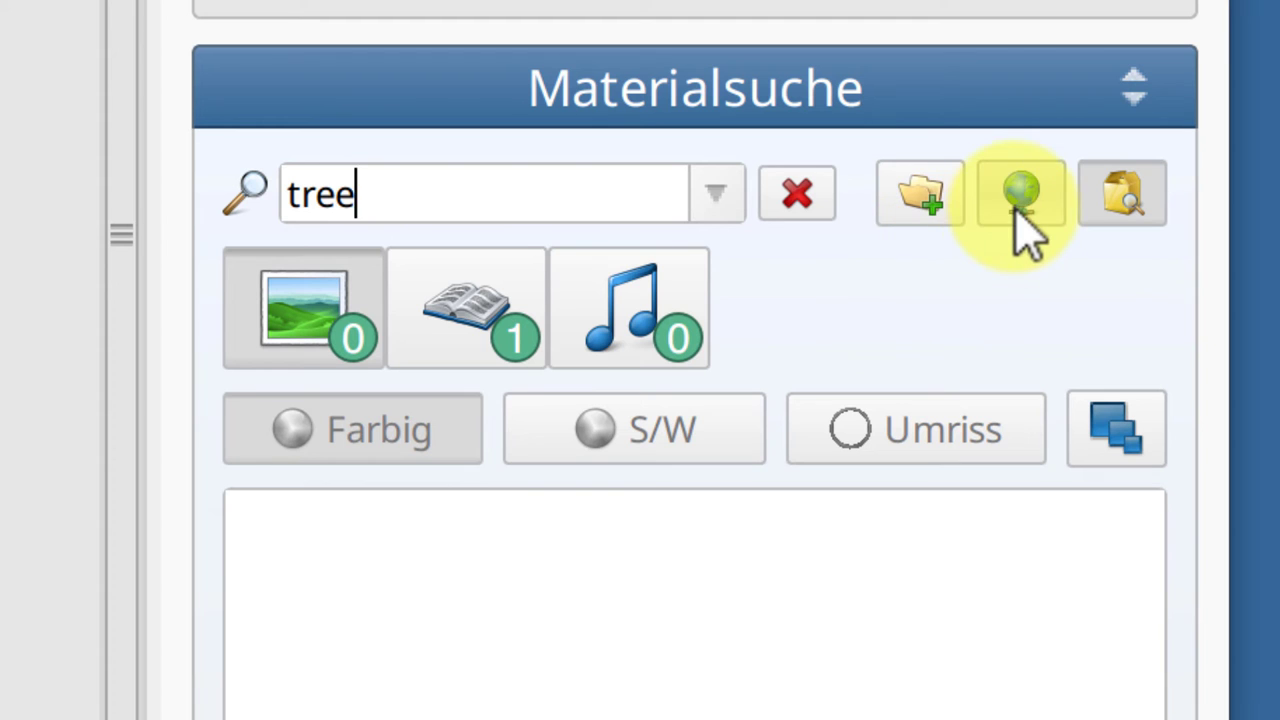
Include online pictures in the "tree" search and place the photo of a tree in a green meadow on the page
{"action": "left_click", "coordinate": [1020, 195]}
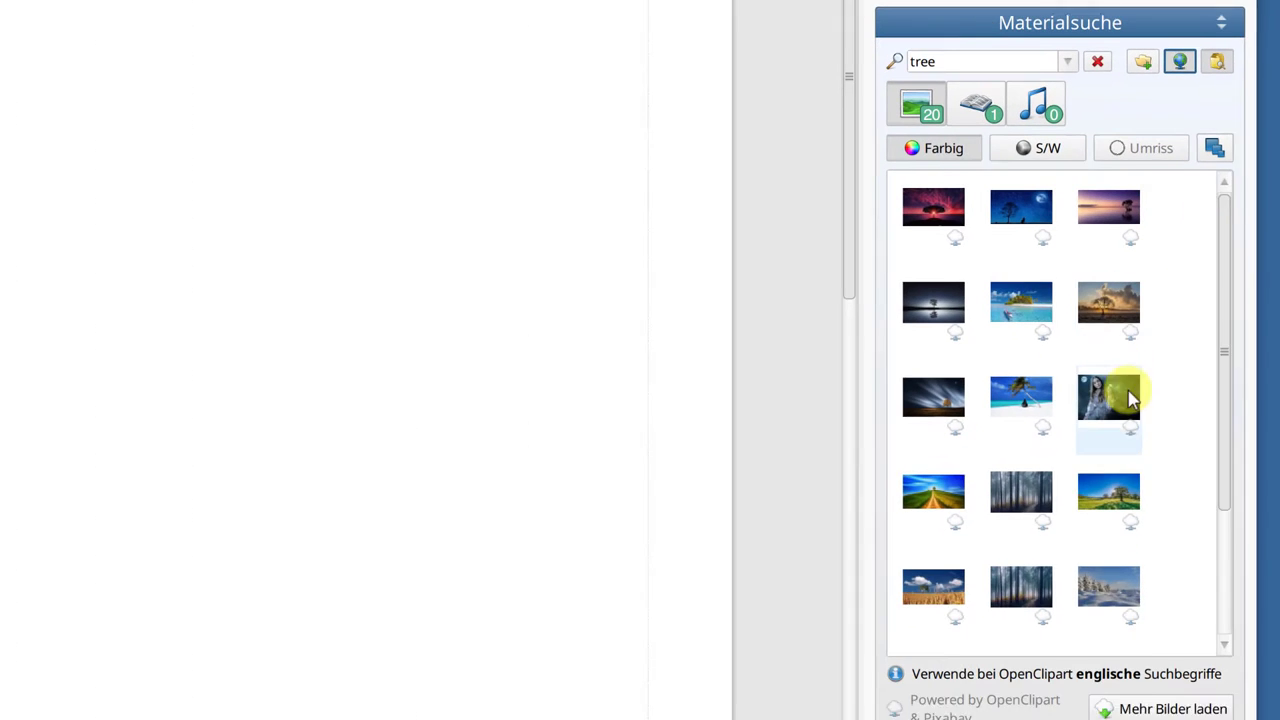
{"action": "left_click_drag", "start_coordinate": [1113, 478], "coordinate": [492, 108]}
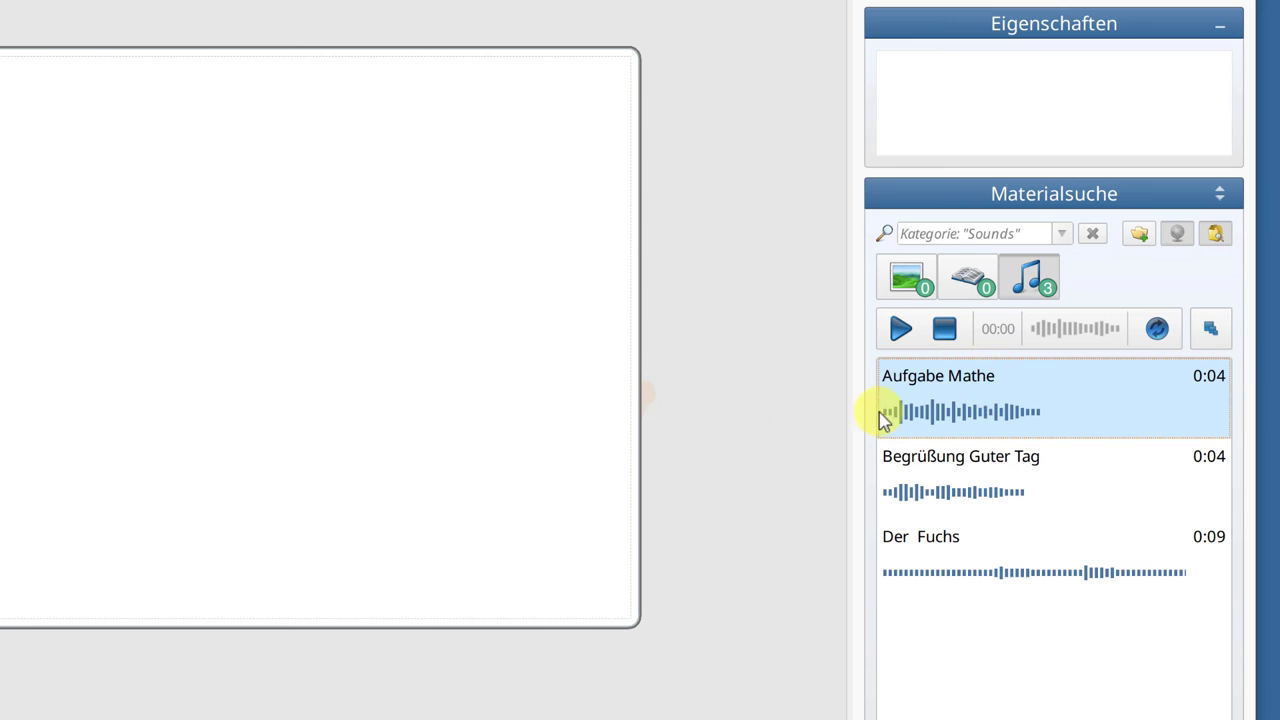
Insert the "Aufgabe Mathe" sound on its page, and Kleiner Fuchs.png from the Schmetterlinge folder on the worksheet
{"action": "left_click_drag", "start_coordinate": [990, 390], "coordinate": [213, 295]}
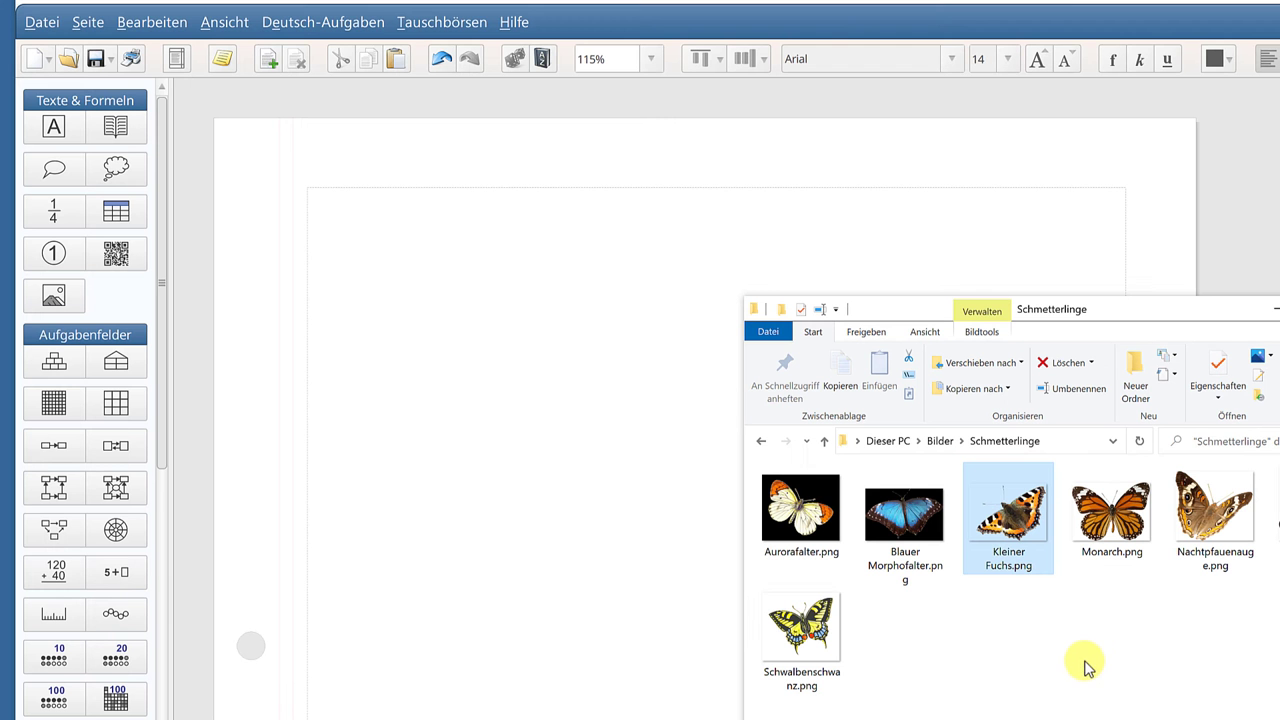
{"action": "mouse_move", "coordinate": [1012, 518]}
{"action": "left_mouse_down"}
{"action": "mouse_move", "coordinate": [588, 500]}
{"action": "mouse_move", "coordinate": [531, 466]}
{"action": "mouse_move", "coordinate": [490, 358]}
{"action": "left_mouse_up"}
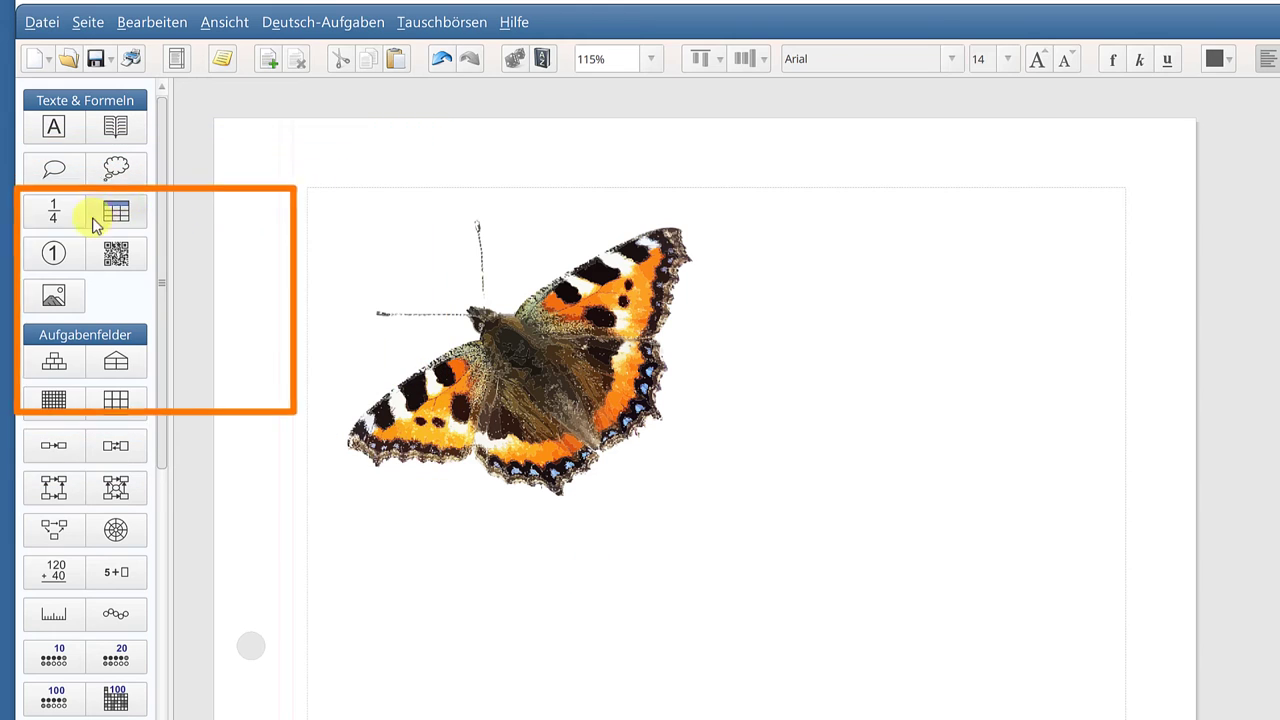
{"action": "left_click", "coordinate": [861, 324]}
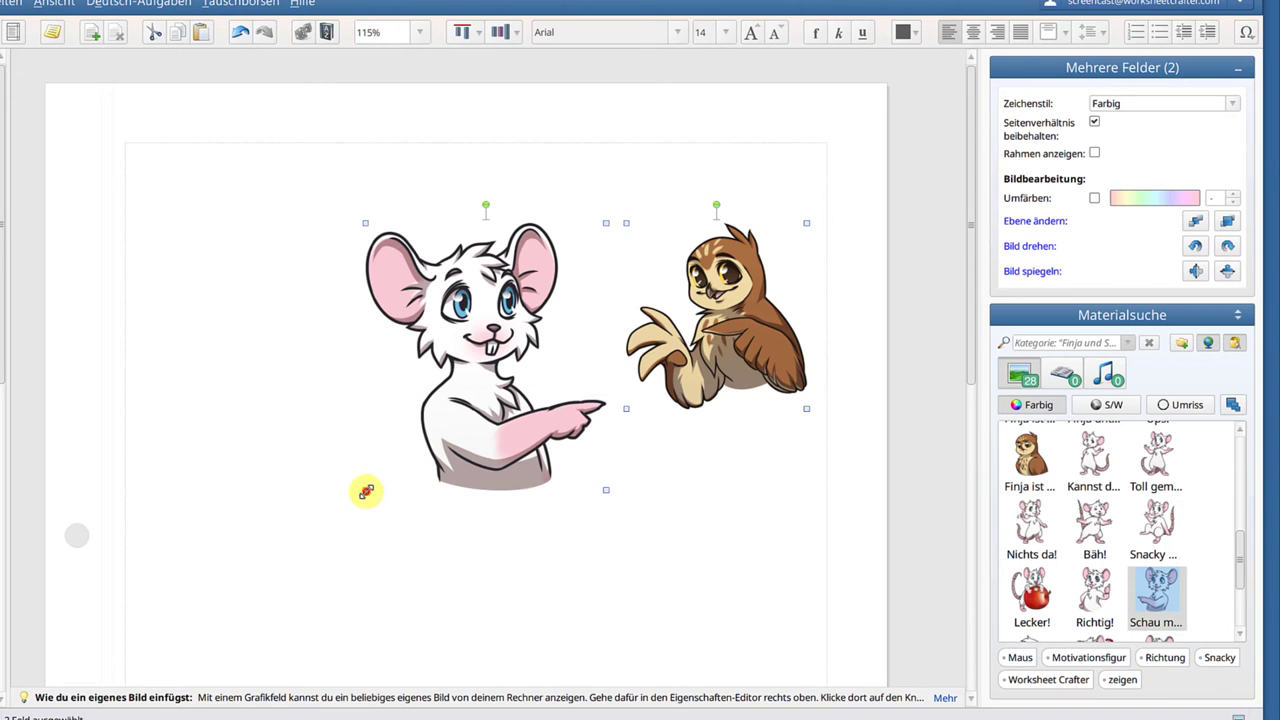
Enlarge the selected pointing mouse and owl pictures together and shrink them back
{"action": "left_click_drag", "start_coordinate": [366, 491], "coordinate": [229, 571]}
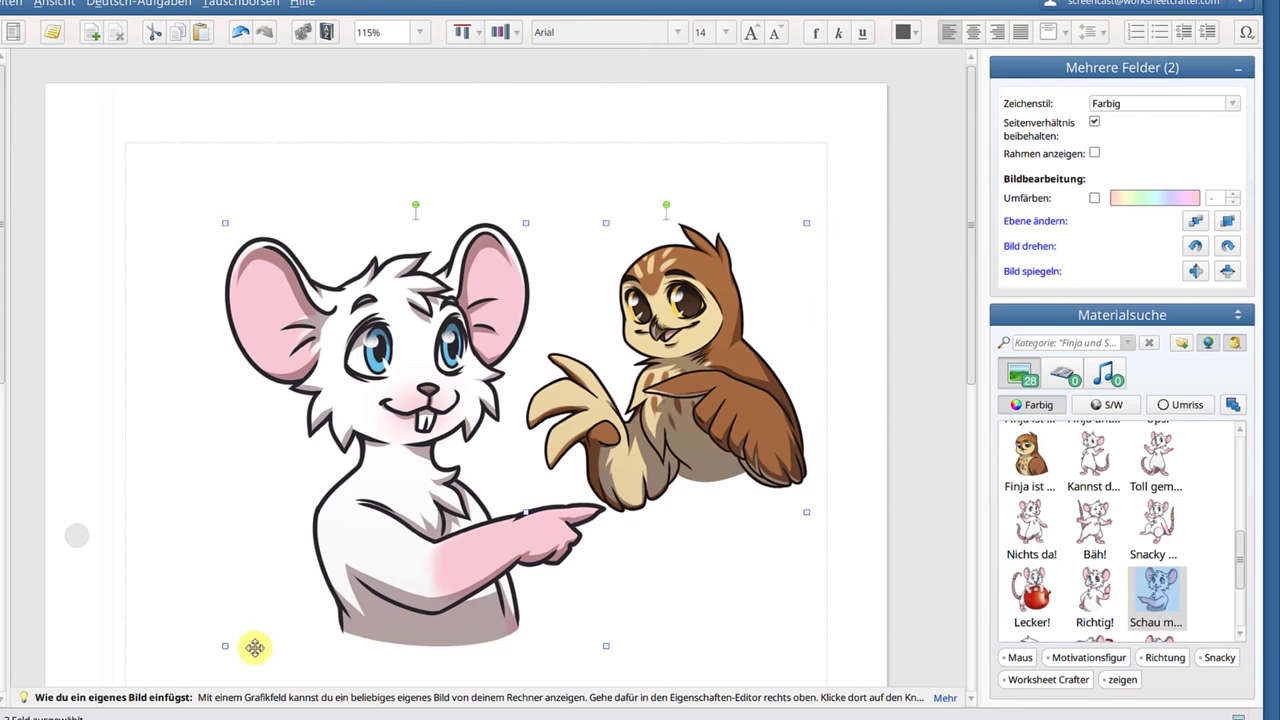
{"action": "left_click_drag", "start_coordinate": [224, 646], "coordinate": [366, 500]}
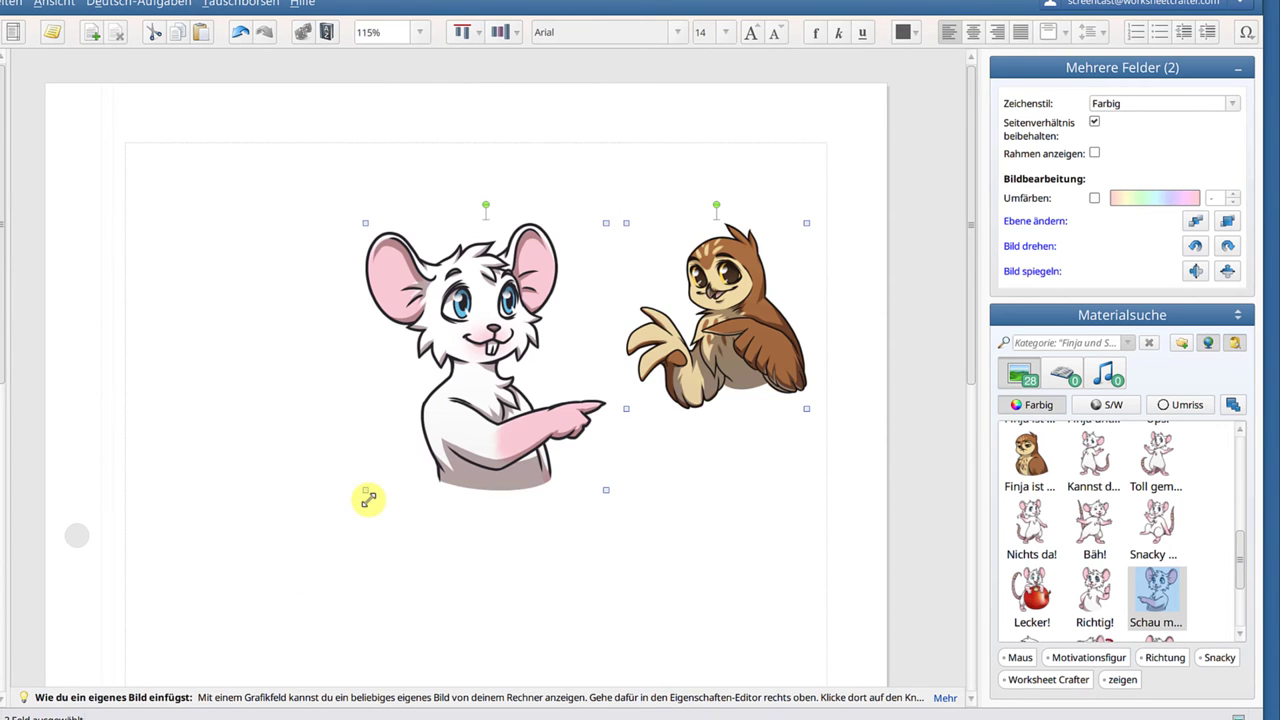
Adjust the cropped section of the photo of the girl in the tulip field
{"action": "left_click_drag", "start_coordinate": [540, 378], "coordinate": [651, 381]}
{"action": "key", "text": "alt"}
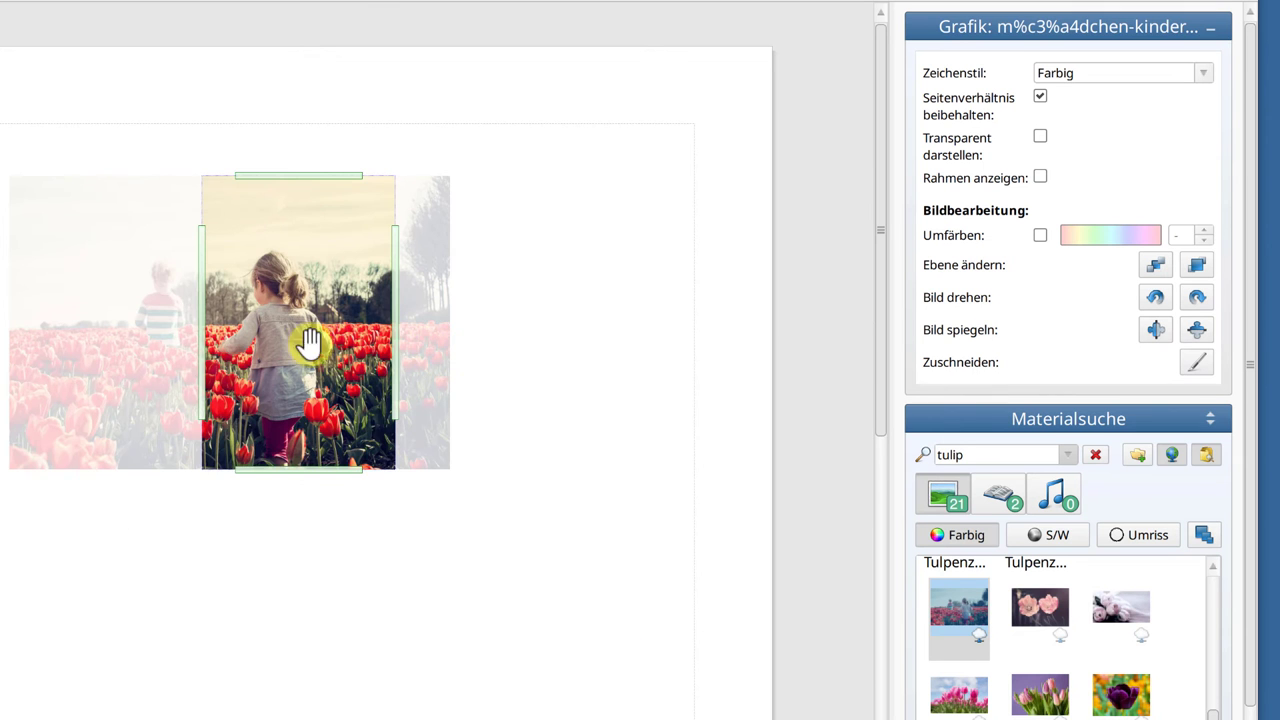
{"action": "left_click_drag", "start_coordinate": [309, 343], "coordinate": [537, 332]}
{"action": "left_click_drag", "start_coordinate": [395, 330], "coordinate": [677, 337]}
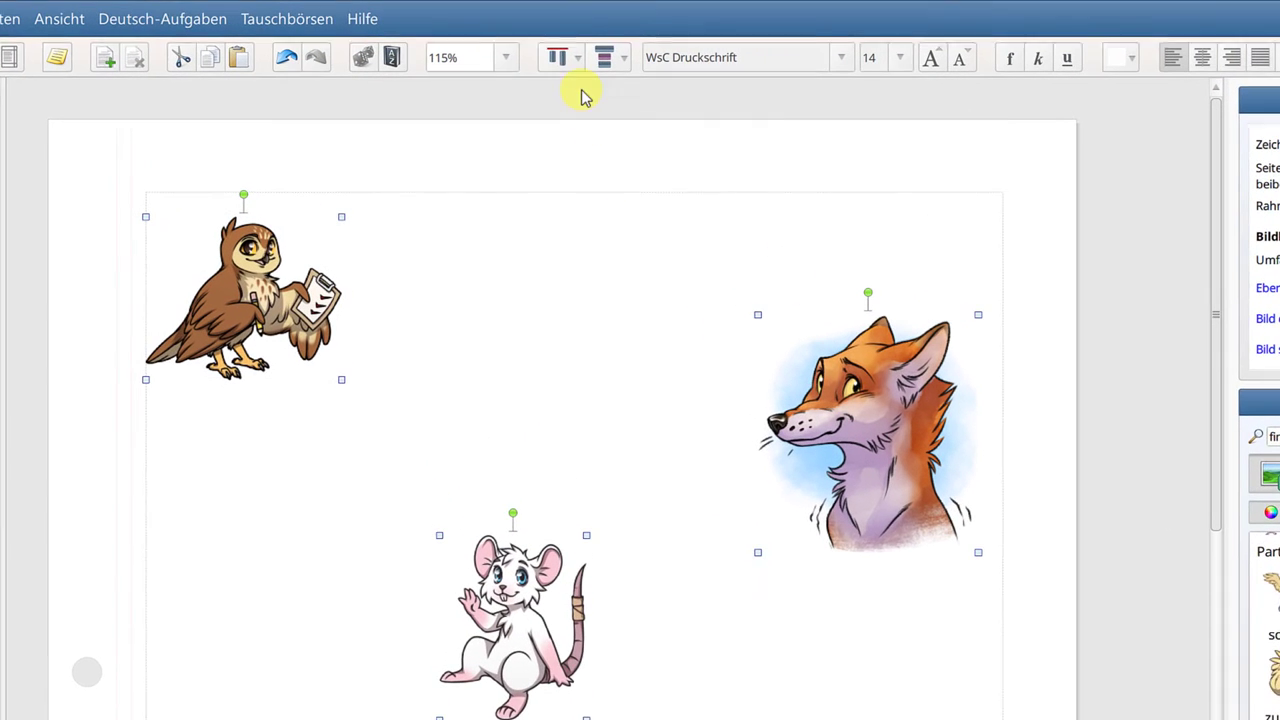
Align the selected owl, mouse and fox pictures on their top edges
{"action": "left_click", "coordinate": [523, 54]}
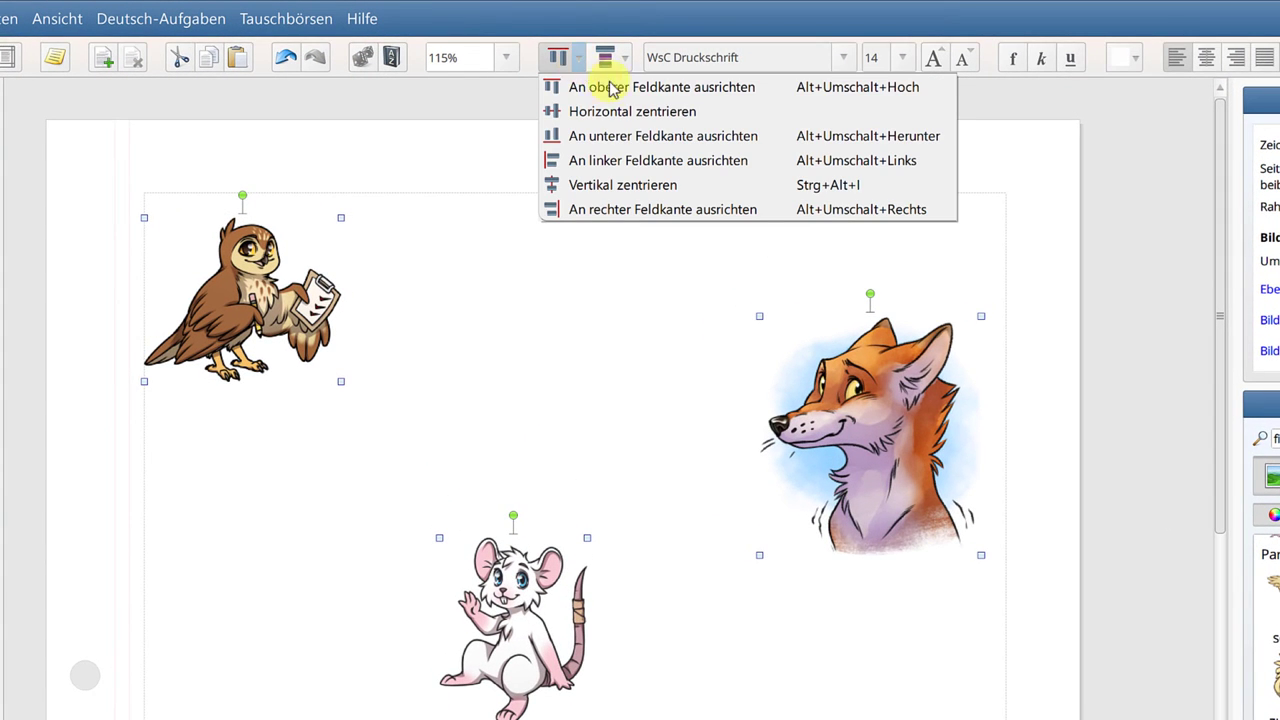
{"action": "left_click", "coordinate": [686, 88]}
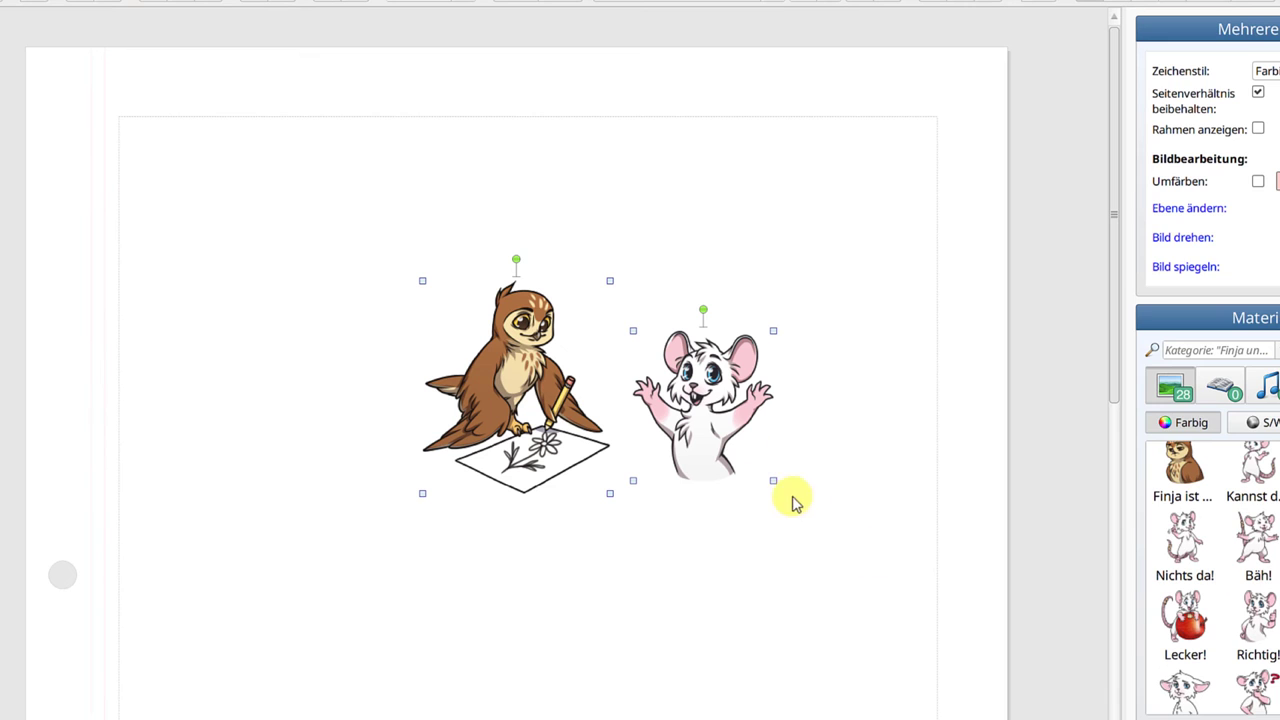
Group the selected owl and mouse pictures on the worksheet
{"action": "right_click", "coordinate": [696, 397]}
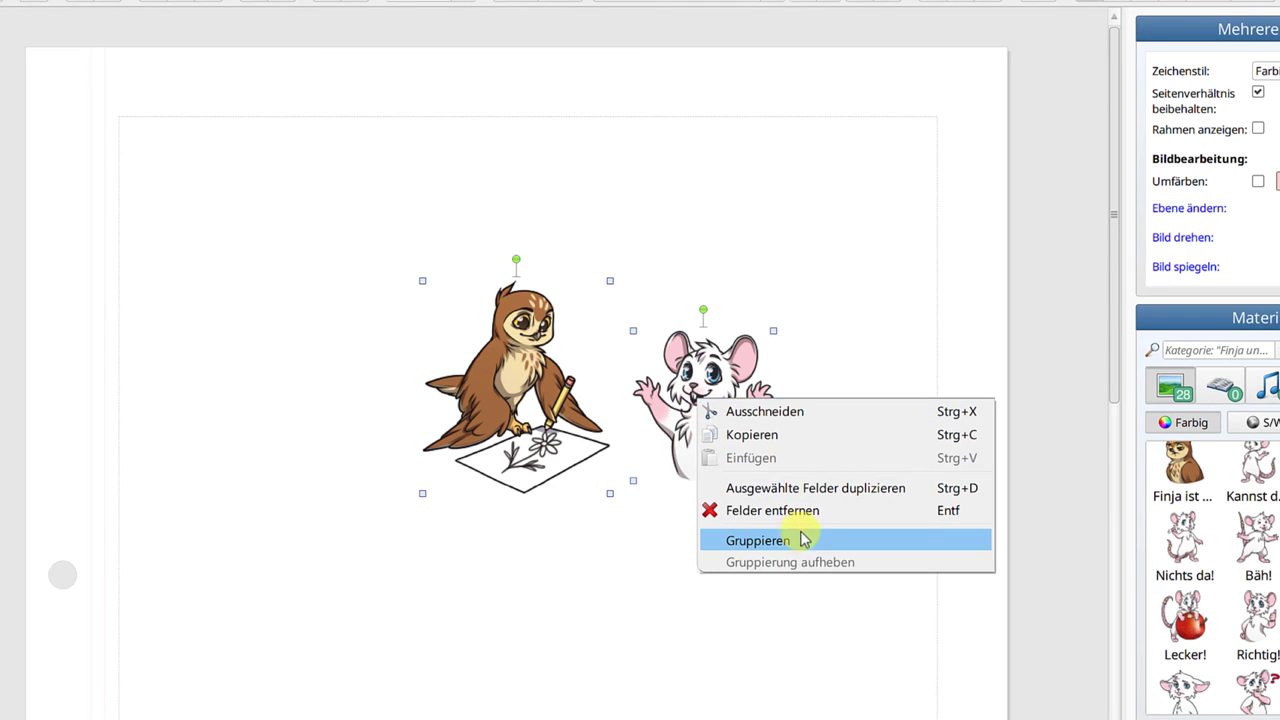
{"action": "left_click", "coordinate": [806, 541]}
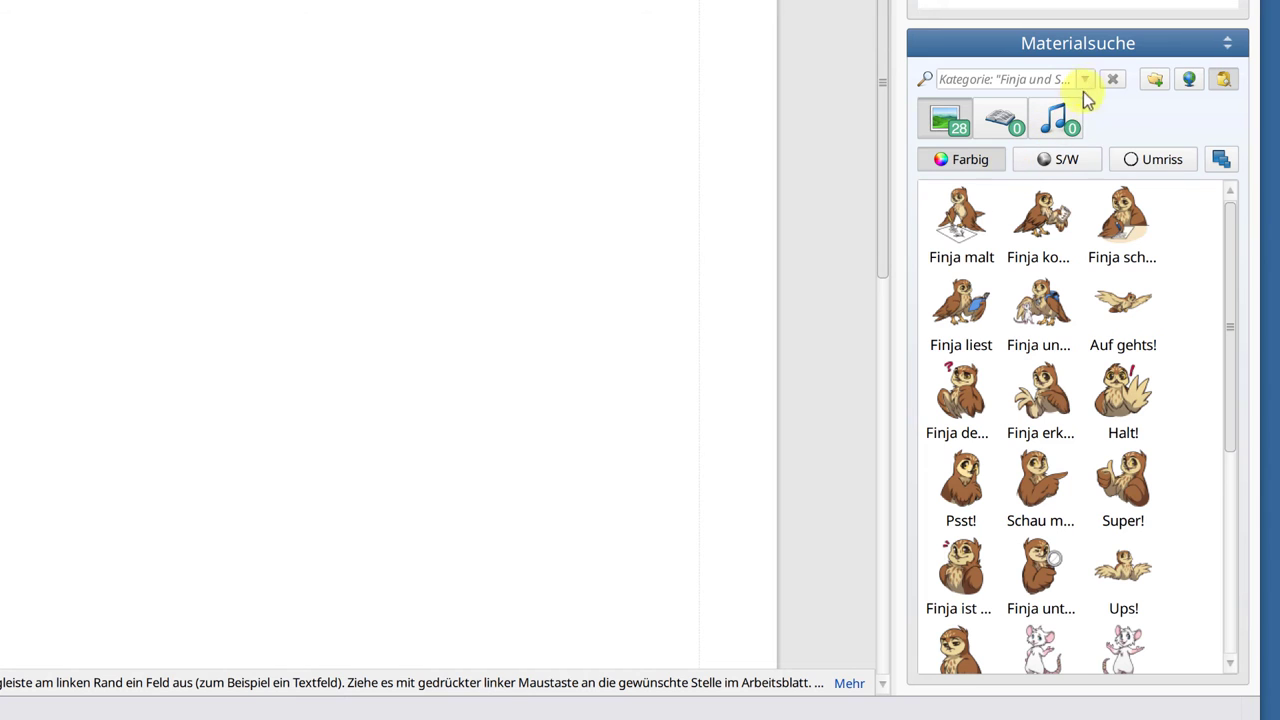
Clear the category filter in the material search to cover all material, and search the texts for "weihnachten"
{"action": "left_click", "coordinate": [1085, 80]}
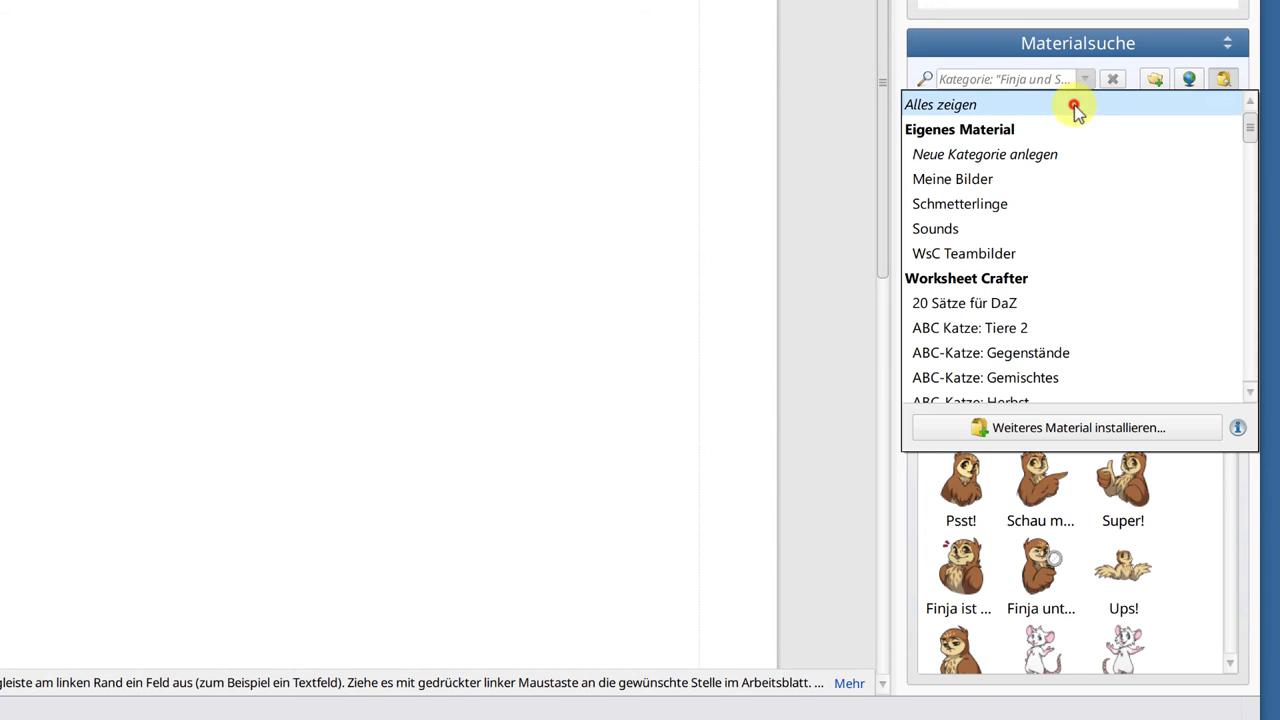
{"action": "left_click", "coordinate": [1077, 106]}
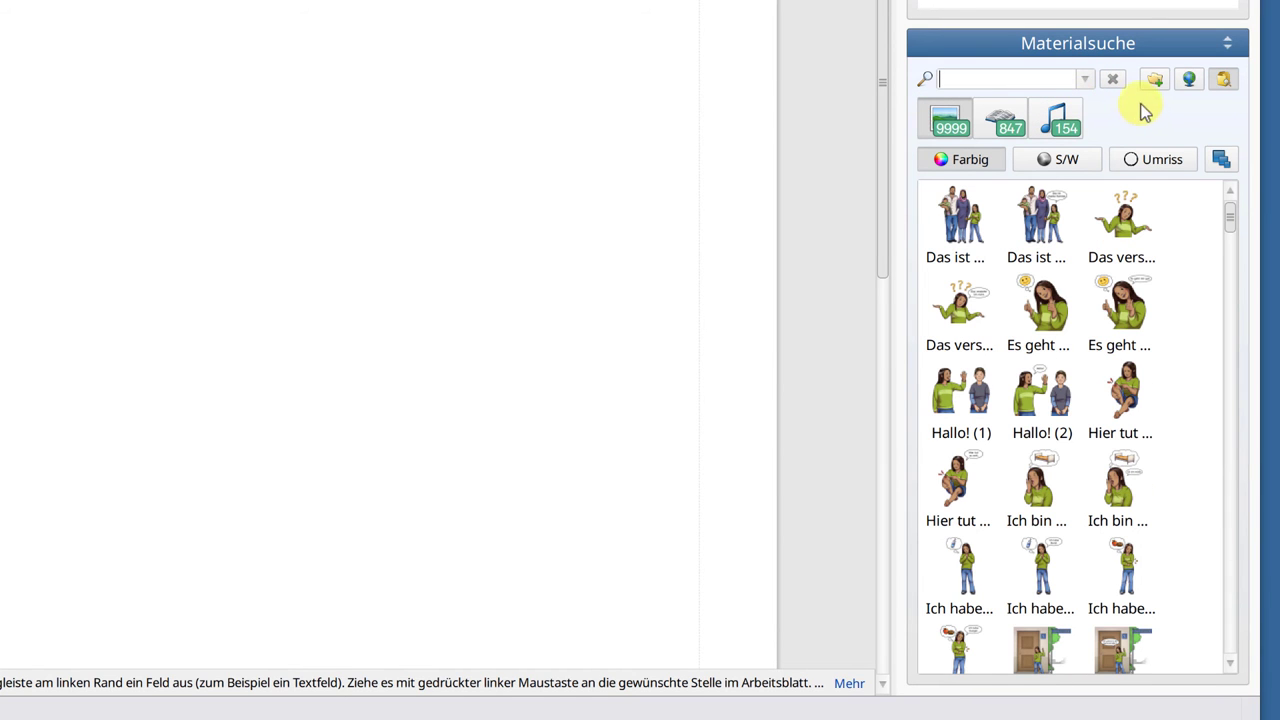
{"action": "left_click", "coordinate": [1005, 120]}
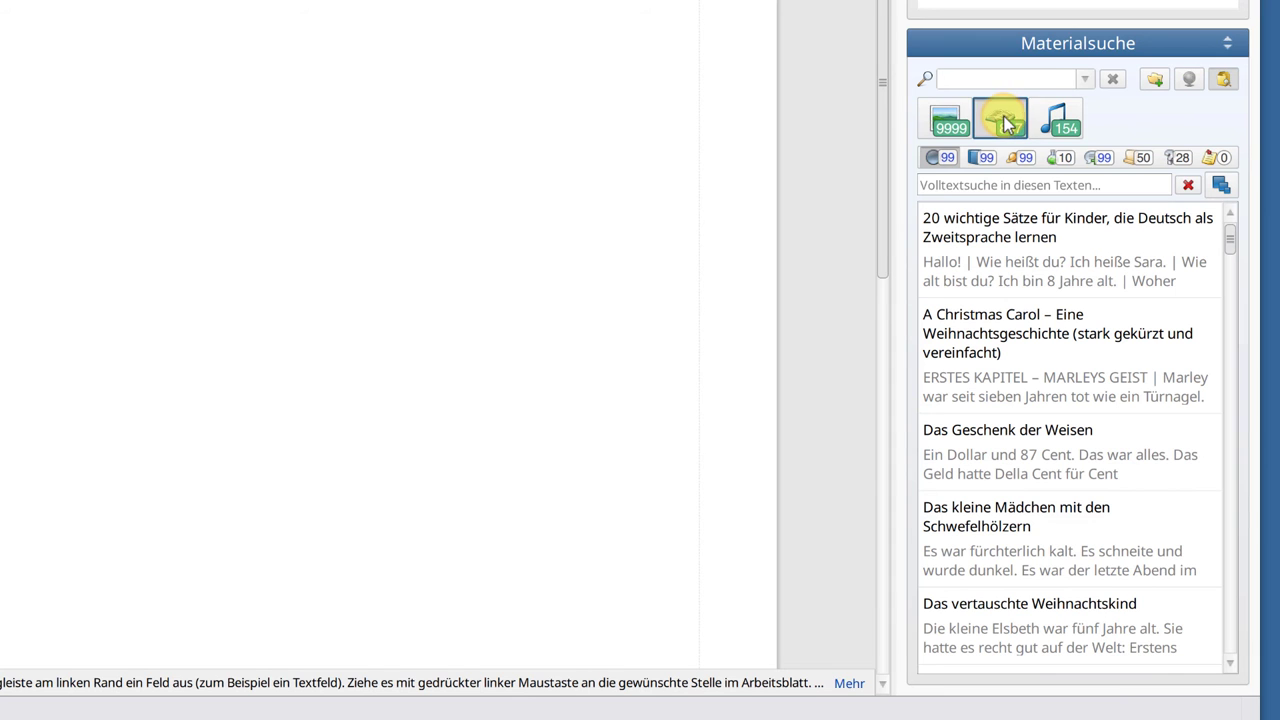
{"action": "left_click", "coordinate": [1041, 79]}
{"action": "type", "text": "weihnachten"}
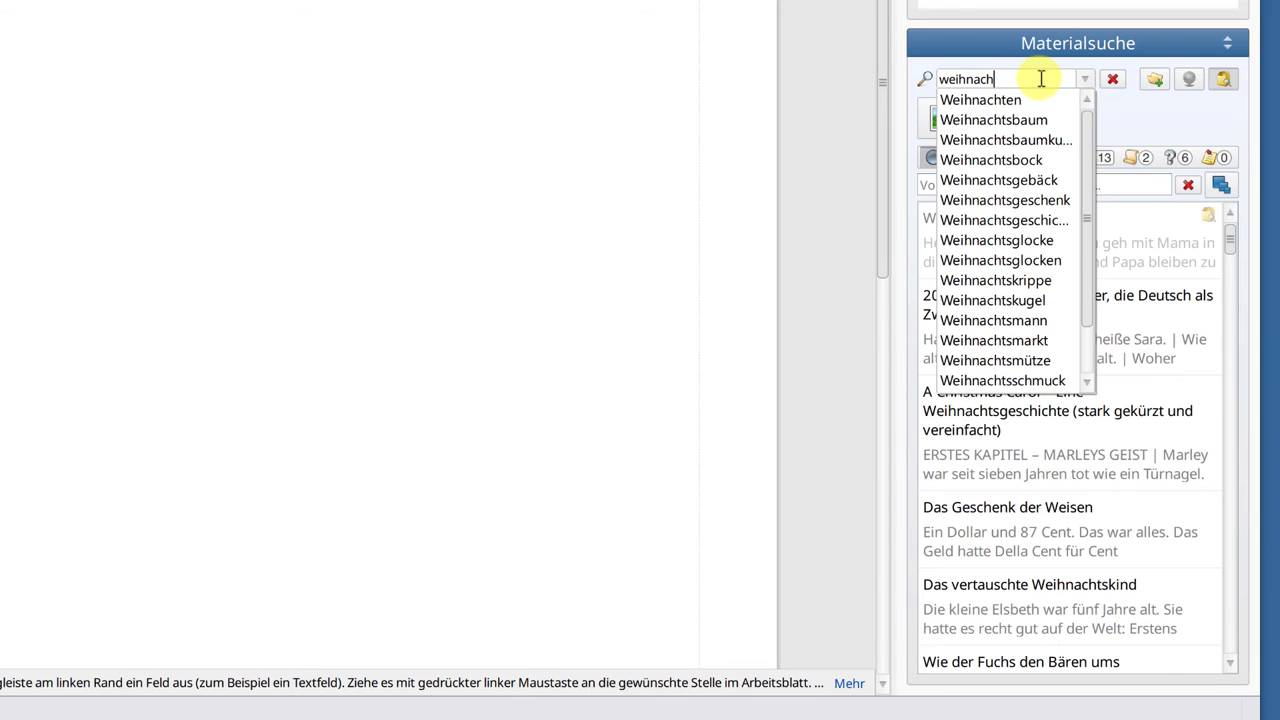
{"action": "left_click", "coordinate": [1120, 112]}
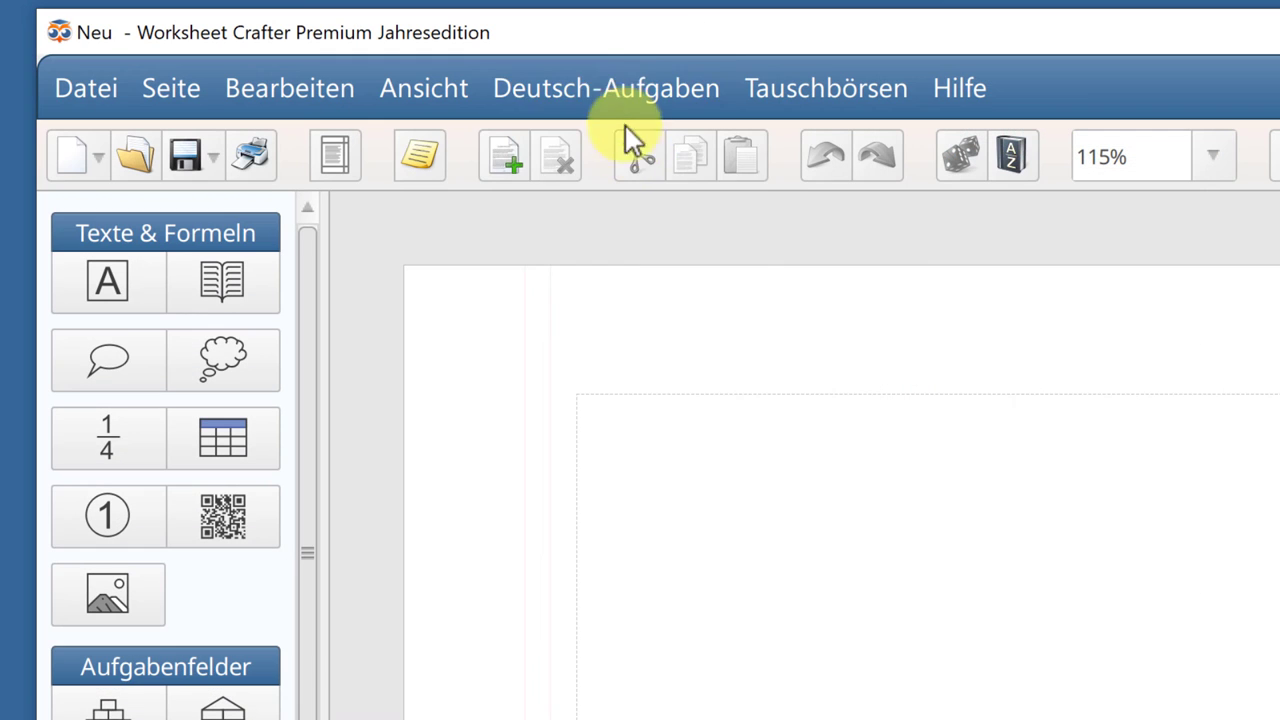
Open the Bibliothek for the German exercises
{"action": "left_click", "coordinate": [611, 86]}
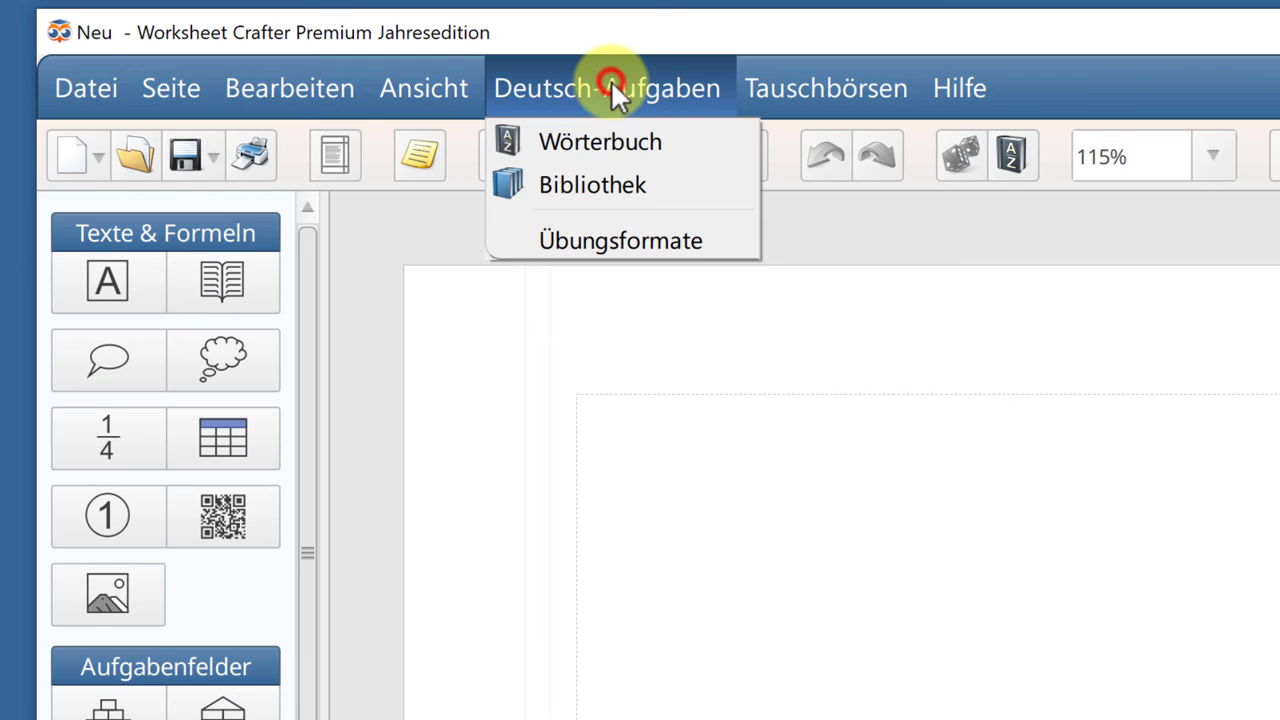
{"action": "left_click", "coordinate": [668, 190]}
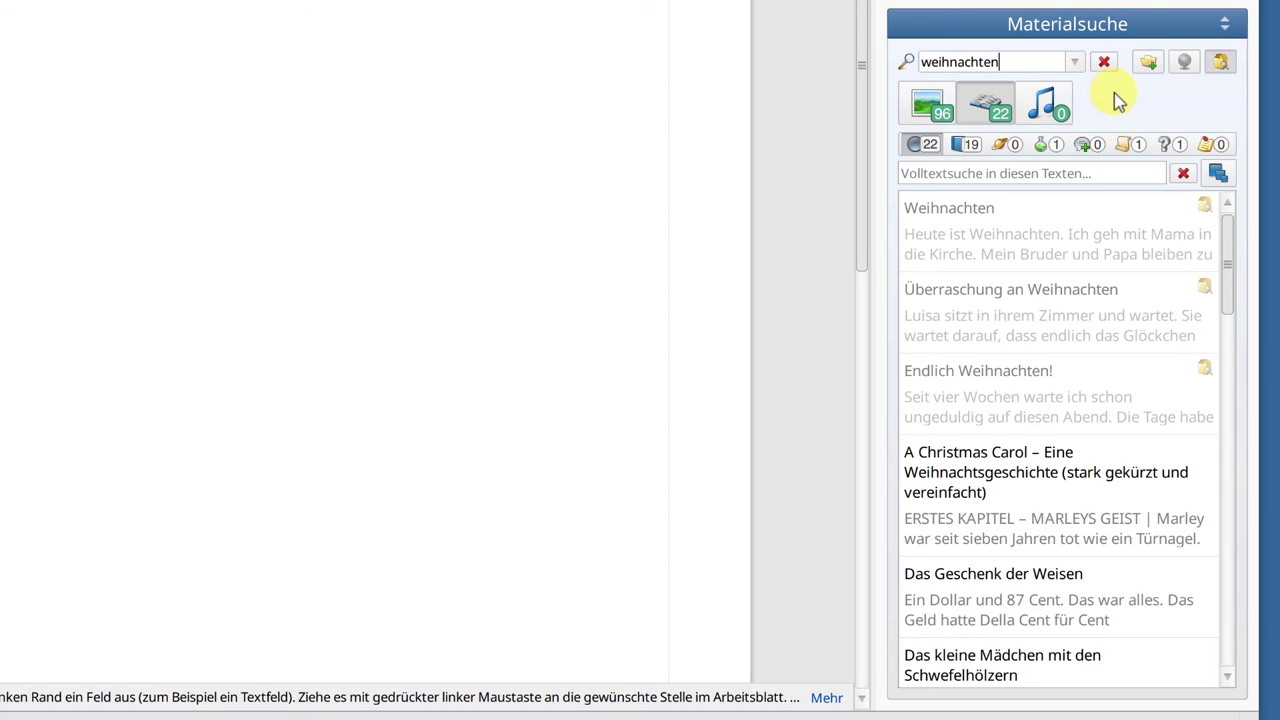
Display the found Christmas texts as a compact title list, look through it and restore the list with text previews
{"action": "left_click", "coordinate": [1220, 174]}
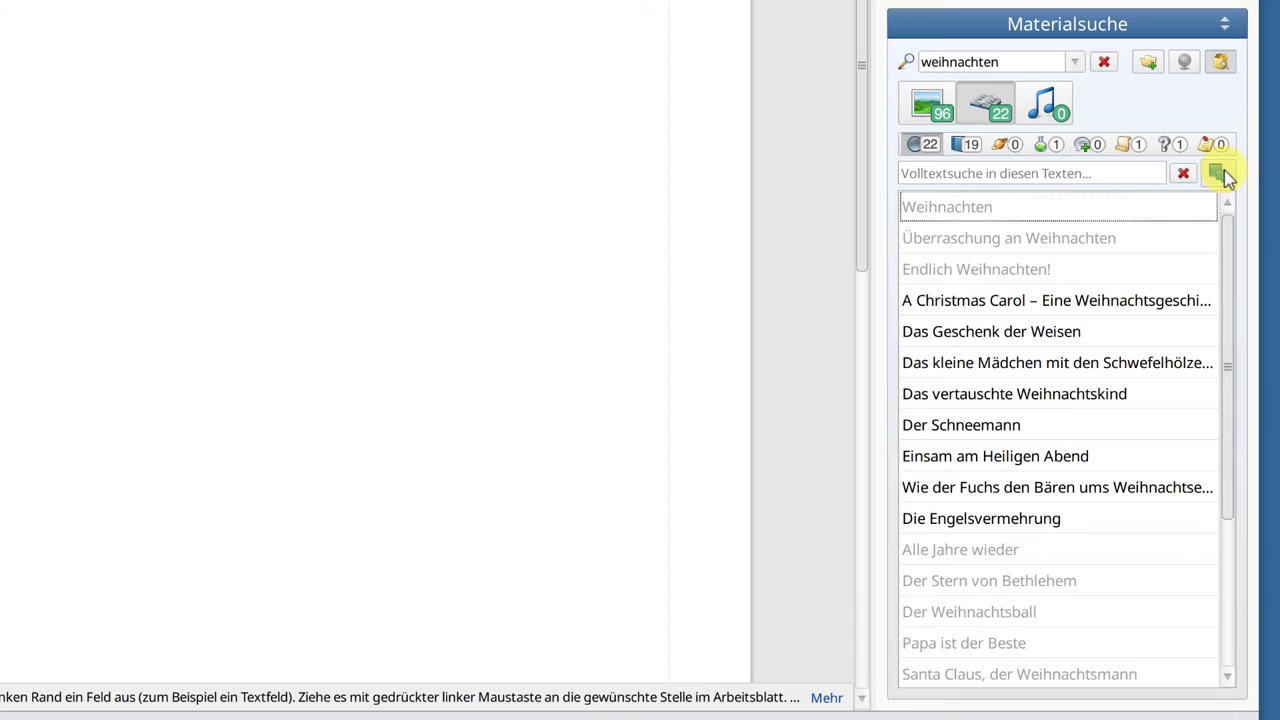
{"action": "mouse_move", "coordinate": [1228, 237]}
{"action": "left_mouse_down"}
{"action": "mouse_move", "coordinate": [1232, 410]}
{"action": "mouse_move", "coordinate": [1223, 223]}
{"action": "left_mouse_up"}
{"action": "left_click", "coordinate": [1217, 175]}
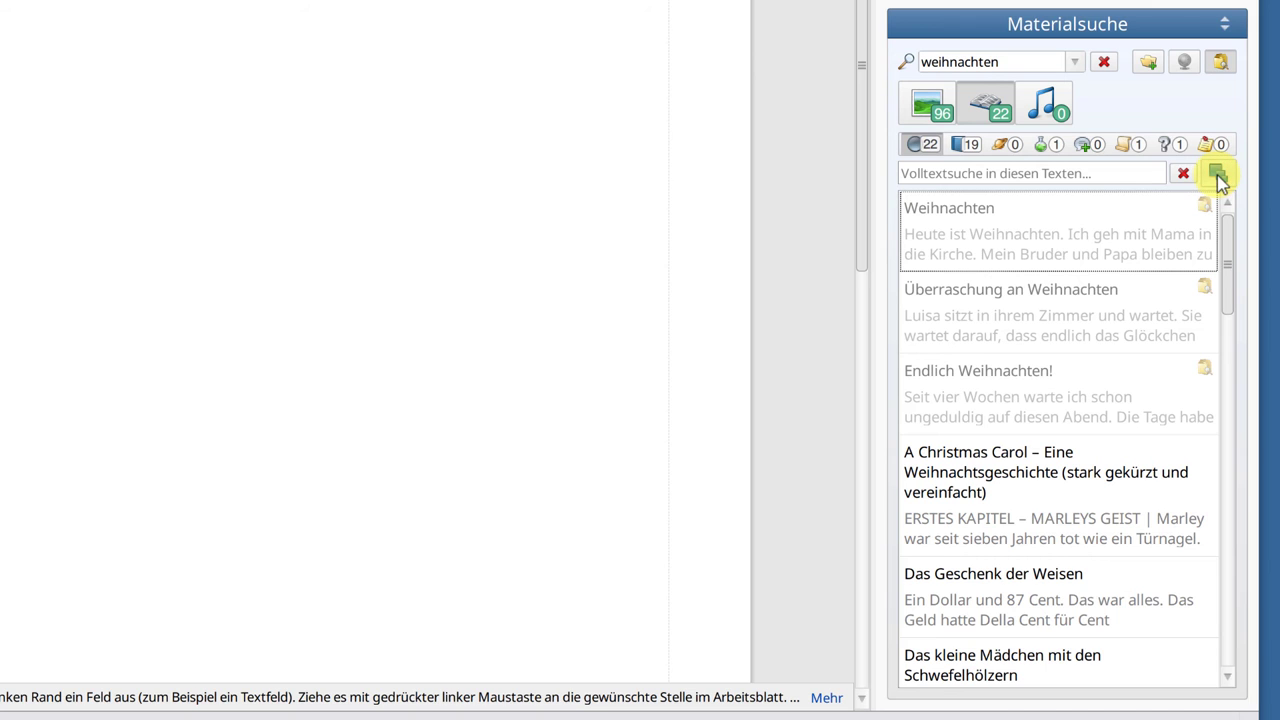
Install the "Kleine Geschichten" material package that contains the previewed text "Weihnachten"
{"action": "left_click", "coordinate": [991, 244]}
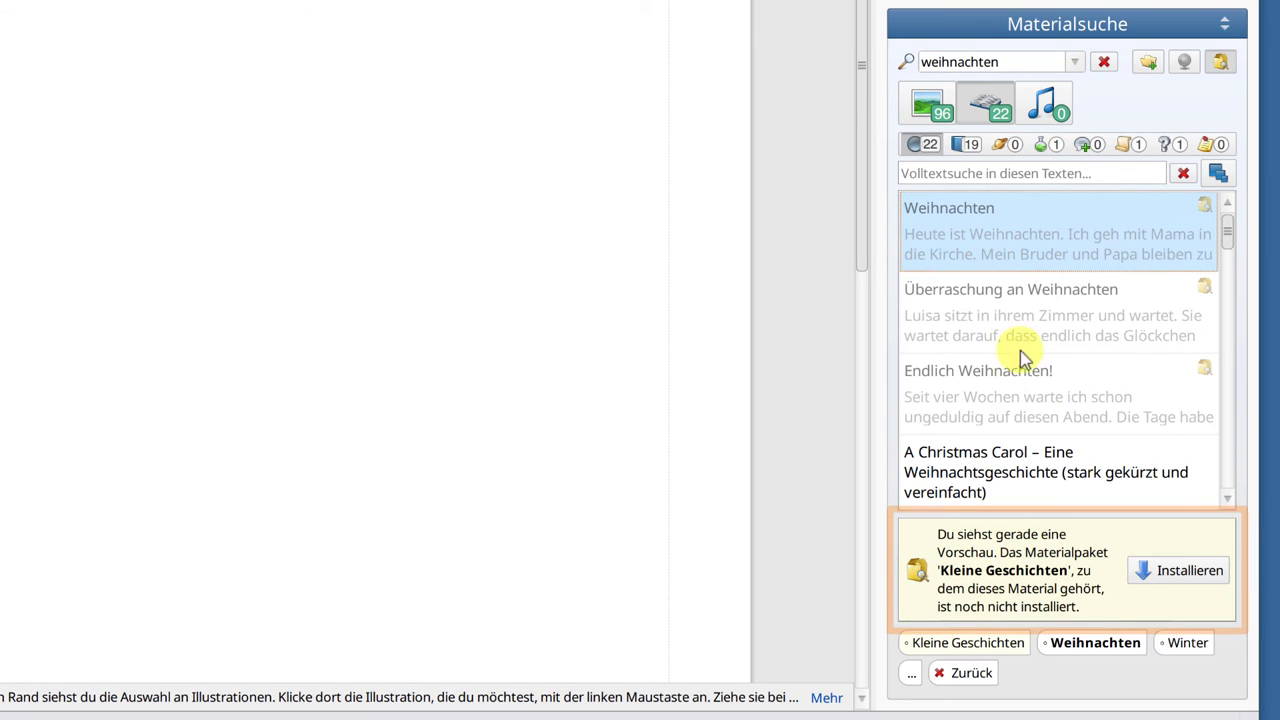
{"action": "left_click", "coordinate": [1188, 572]}
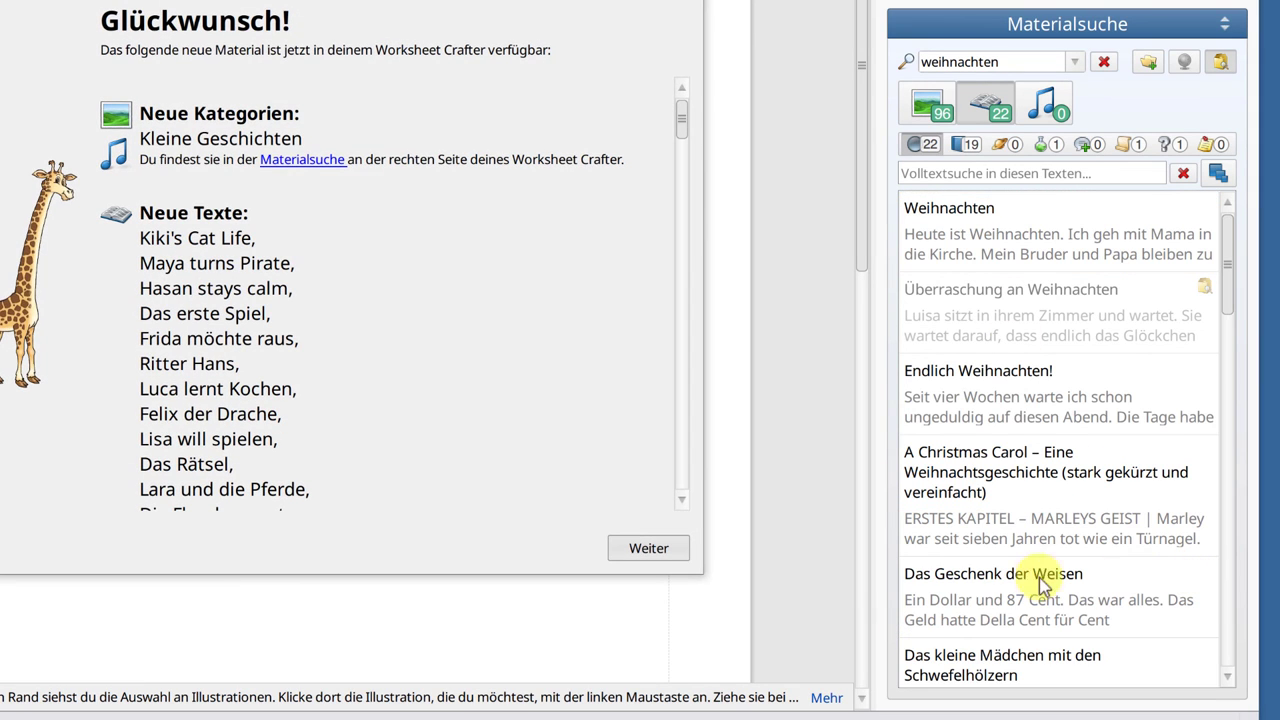
{"action": "left_click", "coordinate": [651, 554]}
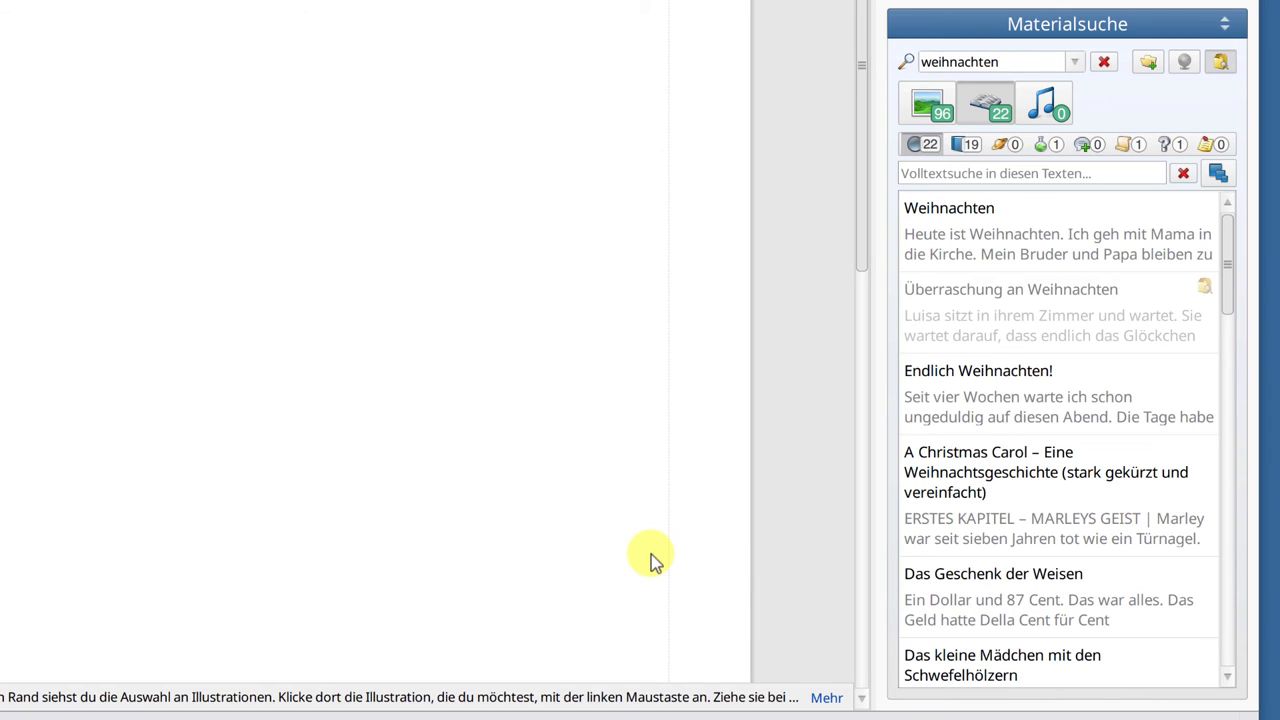